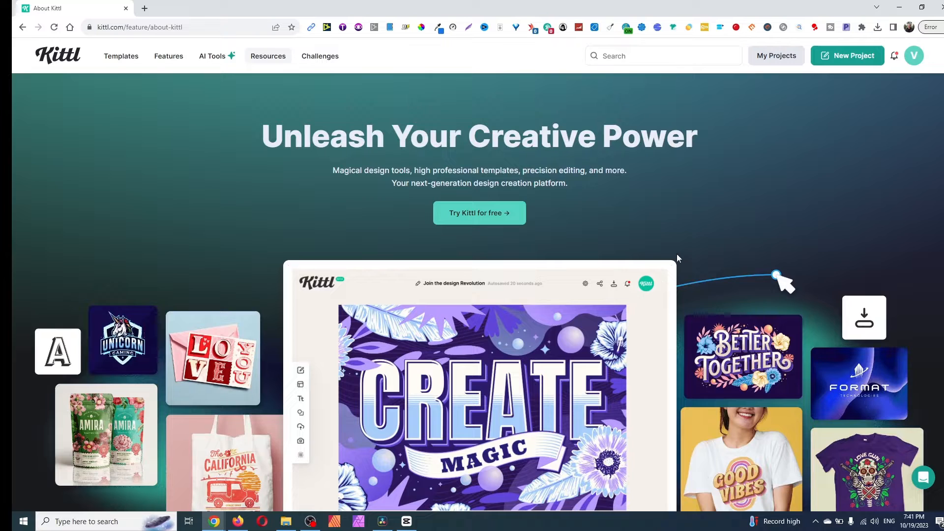
# - Examine the About Kittl page's sections on design tools, content libraries, templates and tutorials
pyautogui.scroll(-15, 676, 252)
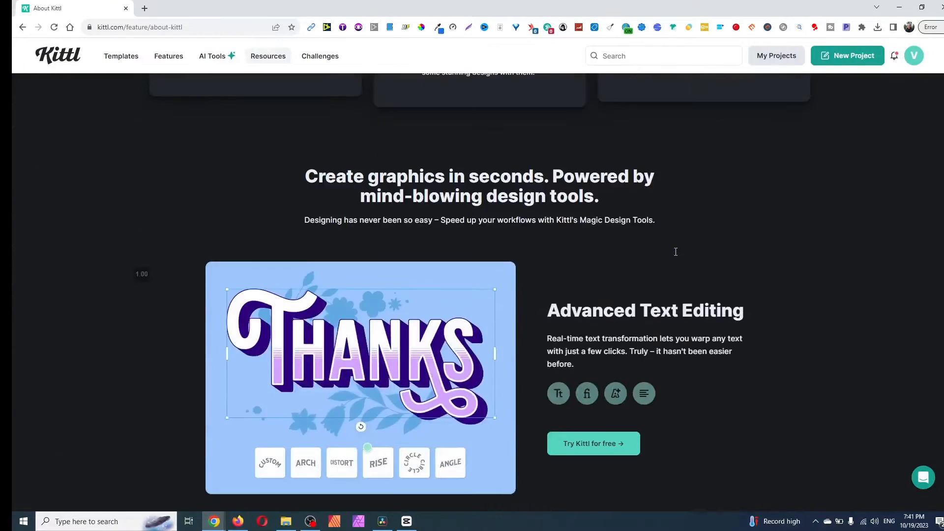
pyautogui.scroll(-3, 675, 252)
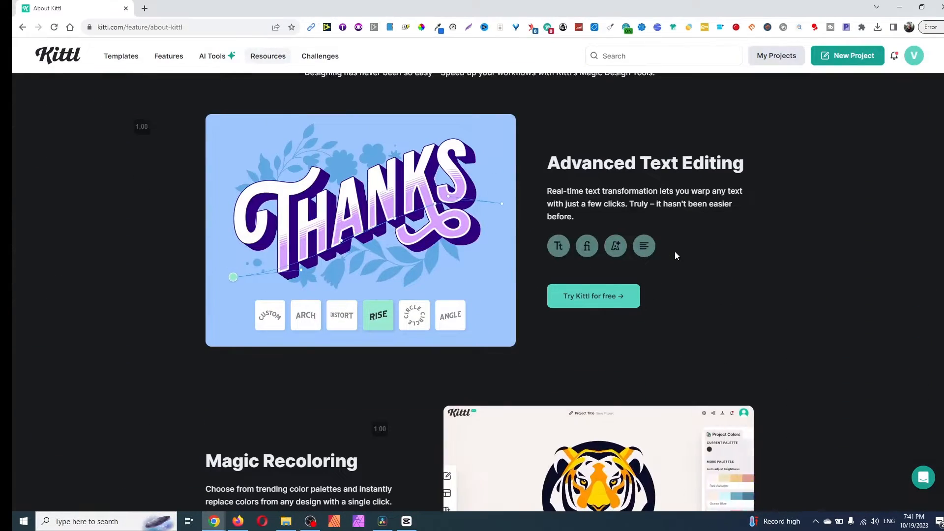
pyautogui.scroll(-5, 663, 248)
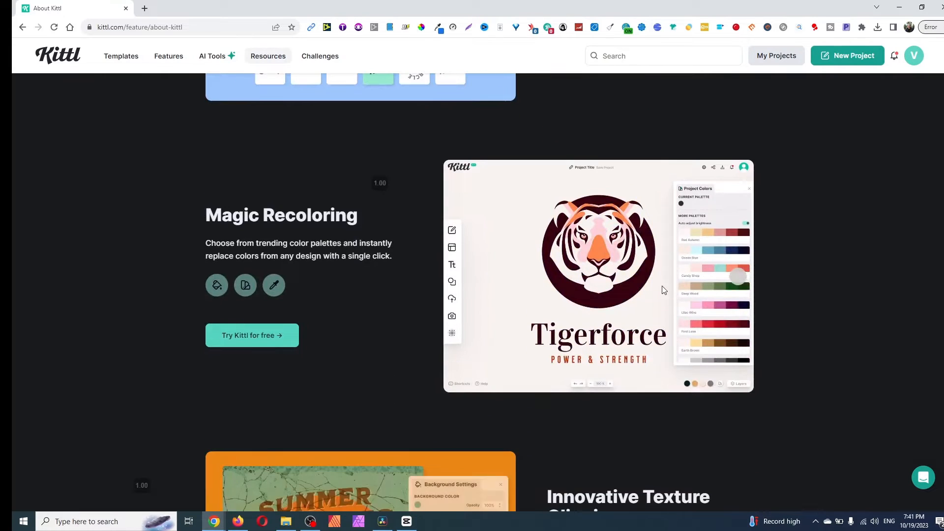
pyautogui.scroll(-4, 663, 290)
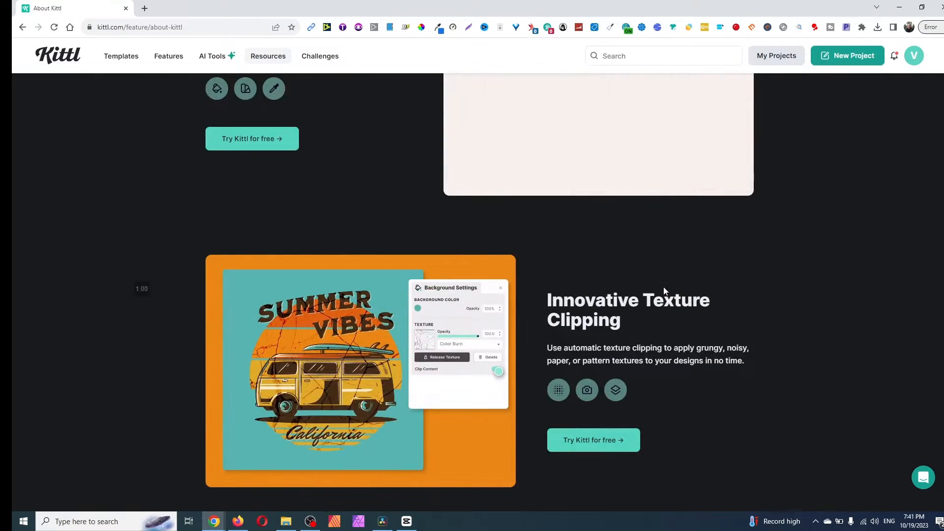
pyautogui.scroll(-7, 664, 290)
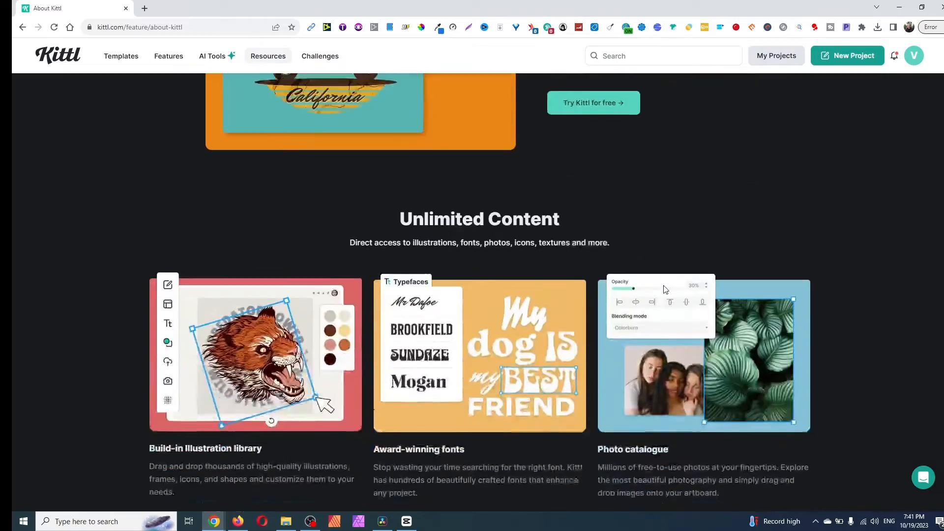
pyautogui.scroll(-3, 665, 290)
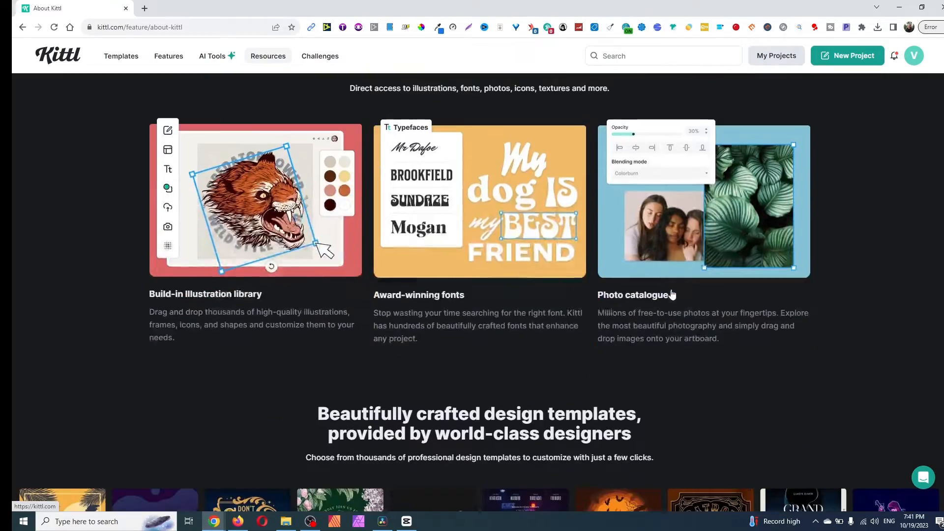
pyautogui.scroll(-8, 674, 289)
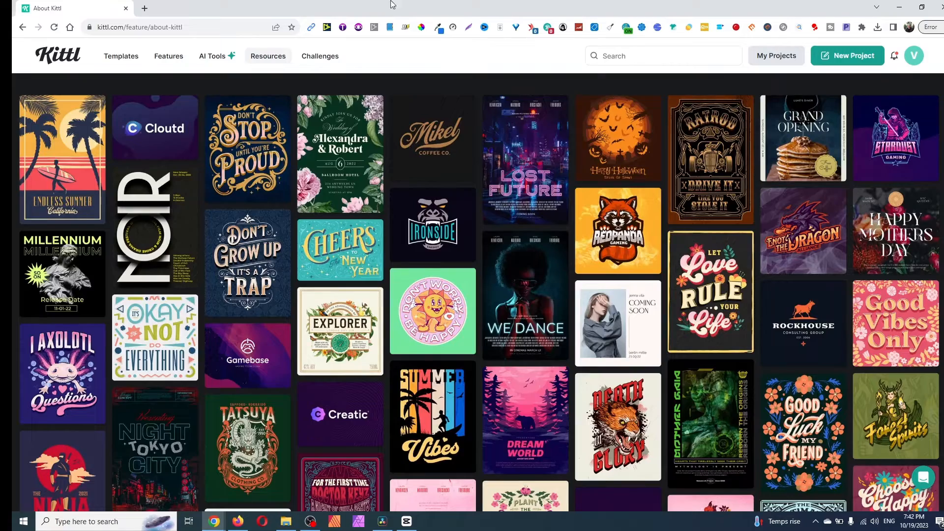
pyautogui.scroll(-20, 491, 287)
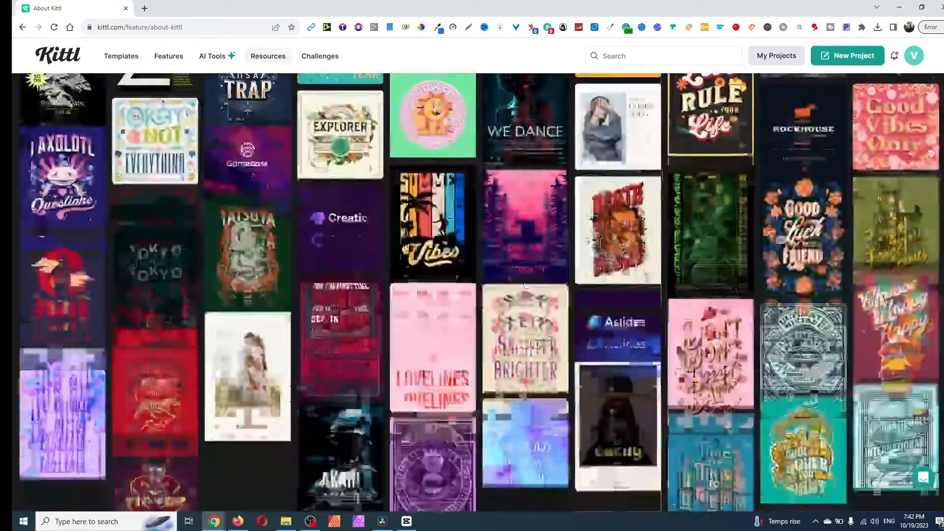
pyautogui.scroll(-4, 526, 285)
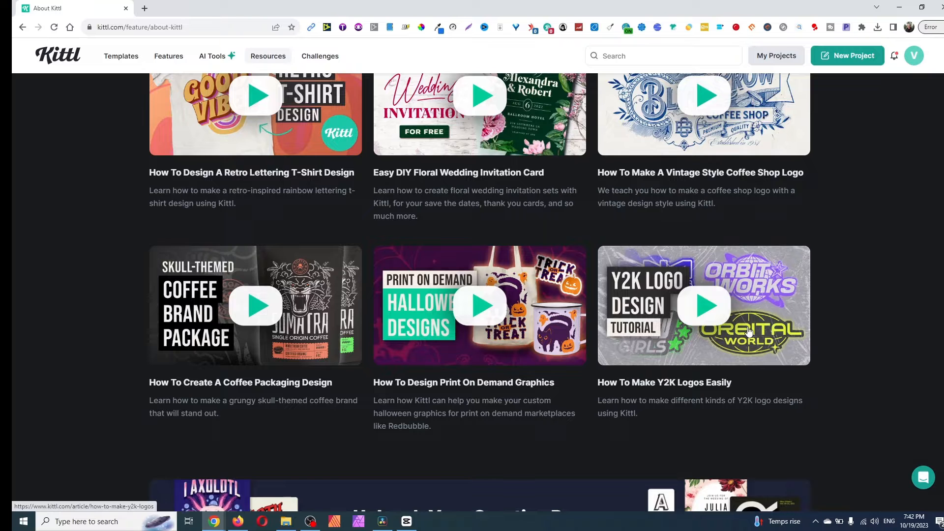
# - Open the Pricing page from the site footer and review the Free, Pro, Expert and Business plans
pyautogui.scroll(-4, 527, 284)
pyautogui.scroll(-5, 463, 275)
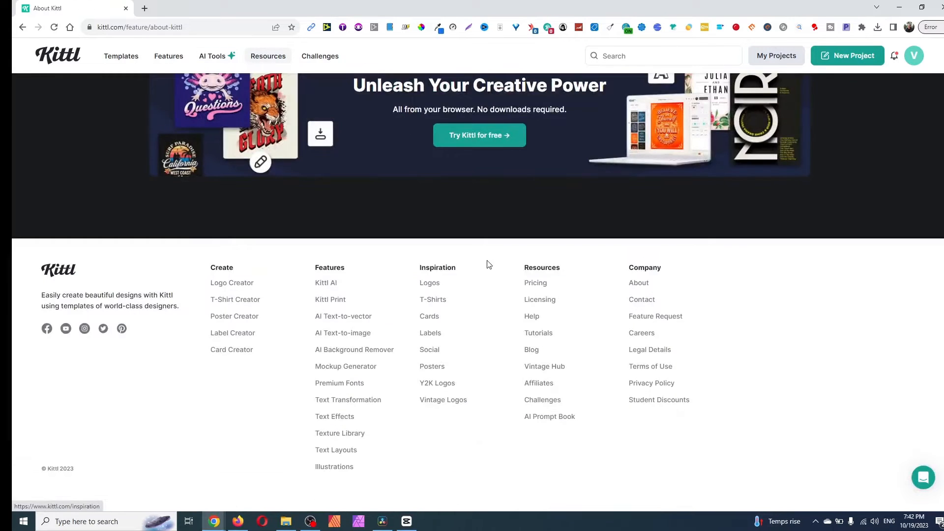
pyautogui.click(535, 285)
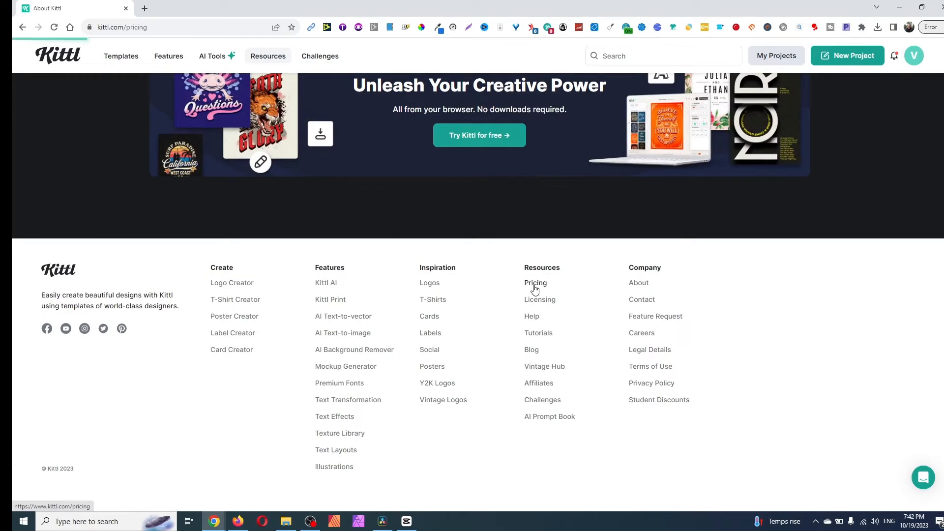
pyautogui.scroll(-3, 490, 292)
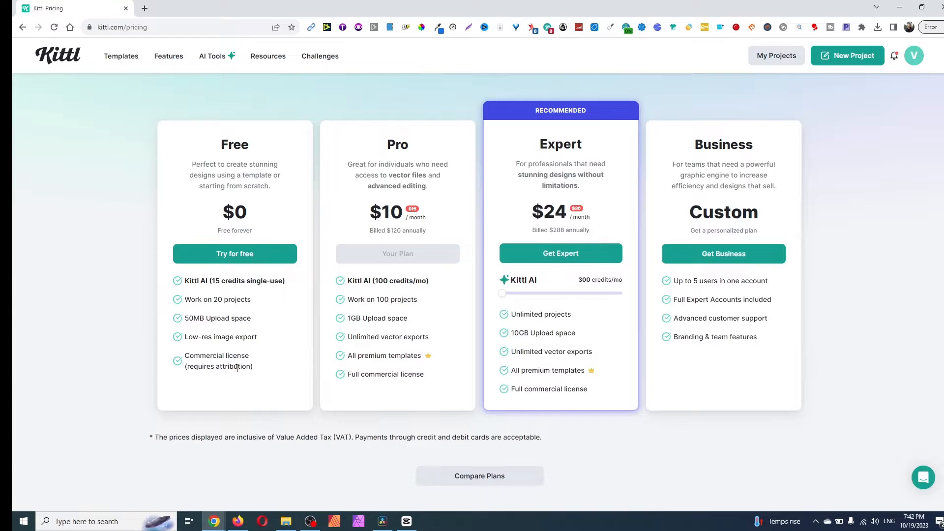
pyautogui.scroll(3, 394, 246)
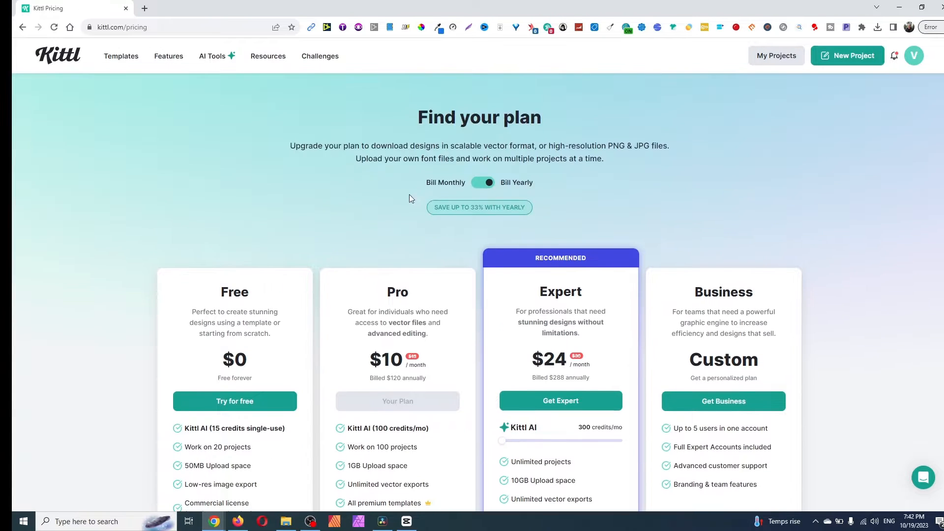
# - Open the template gallery and browse designs under the trending searches #skull, #retro and #cat
pyautogui.click(123, 62)
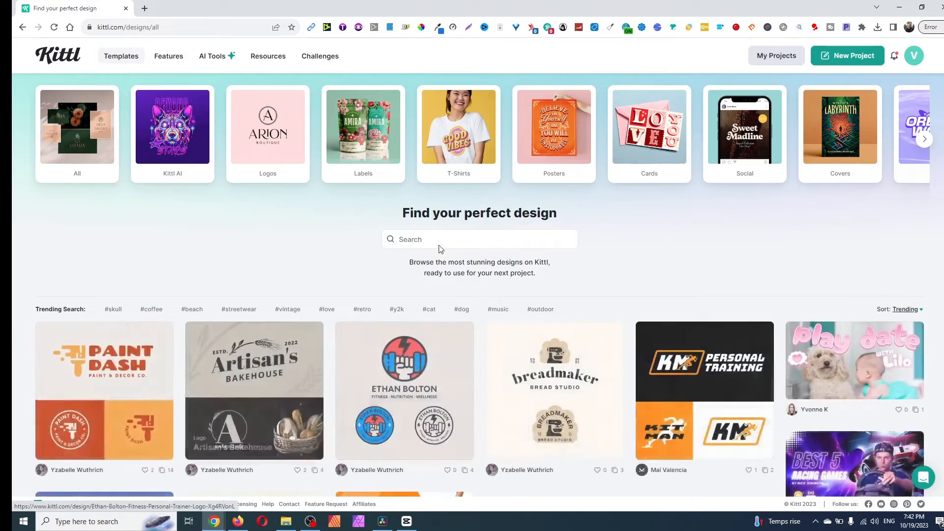
pyautogui.click(445, 246)
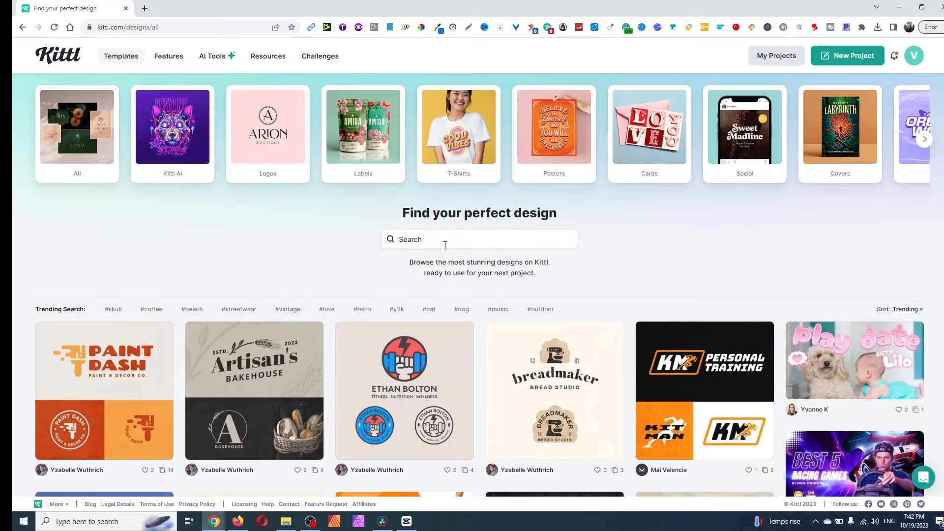
pyautogui.click(116, 310)
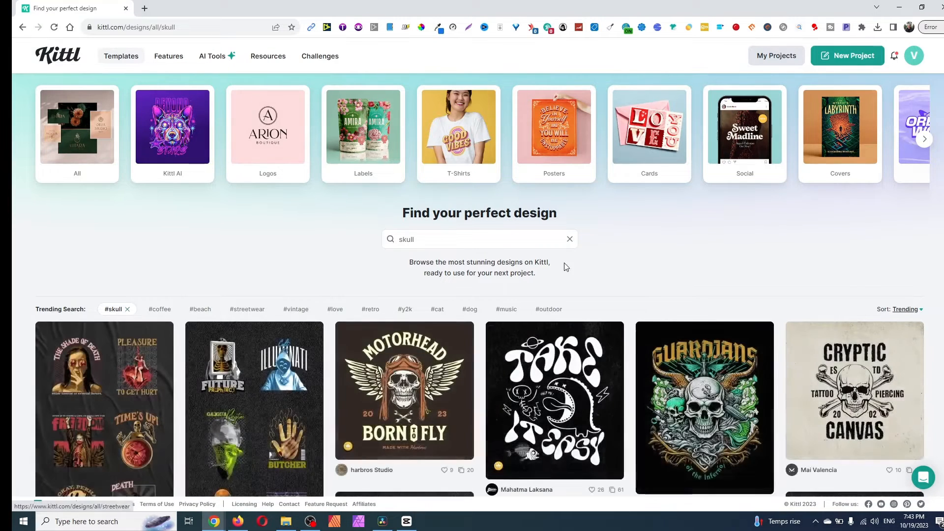
pyautogui.click(370, 309)
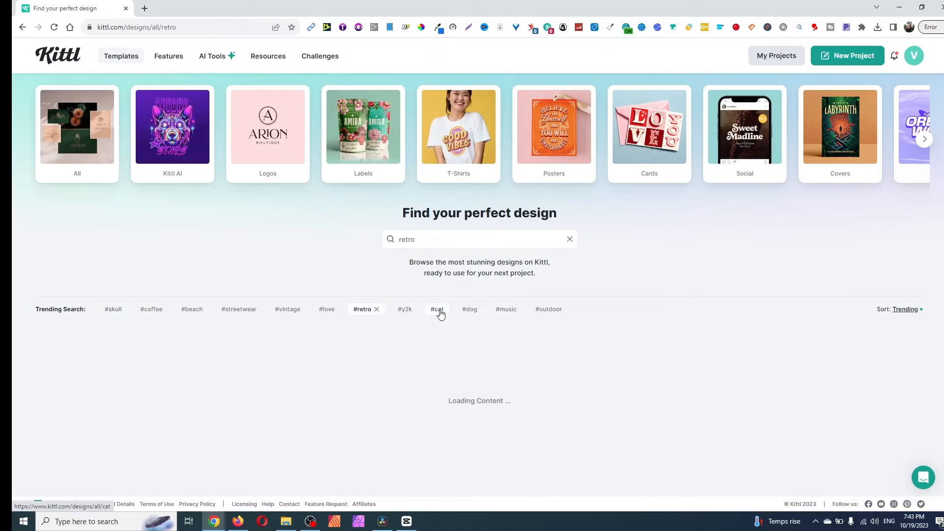
pyautogui.scroll(-1, 476, 243)
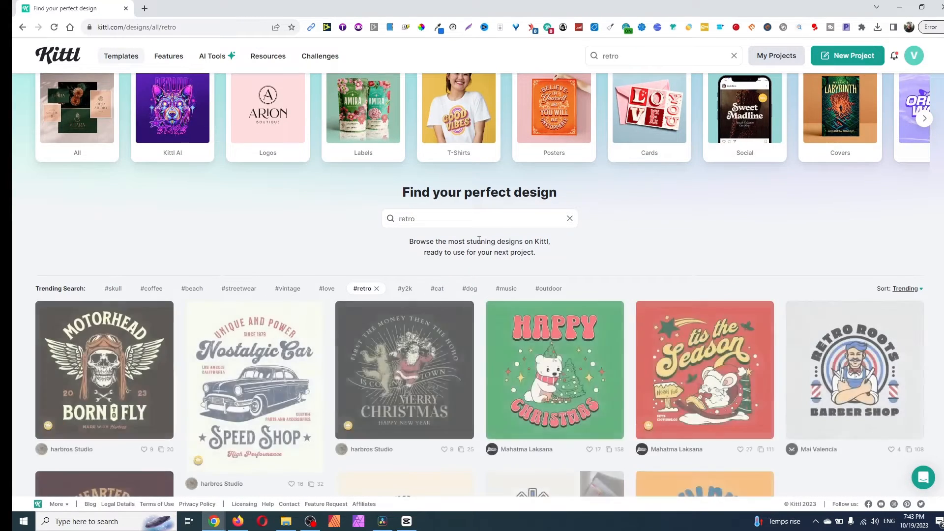
pyautogui.scroll(-4, 478, 239)
pyautogui.scroll(5, 475, 243)
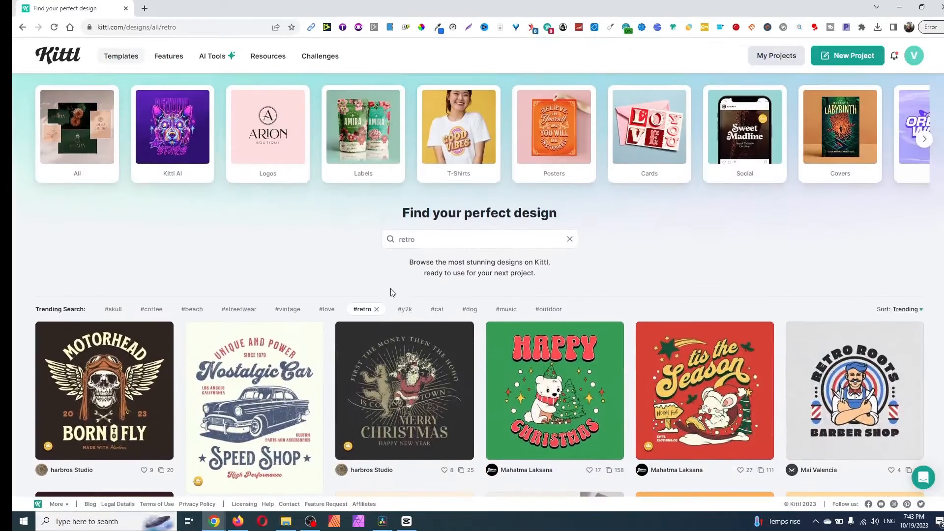
pyautogui.click(437, 310)
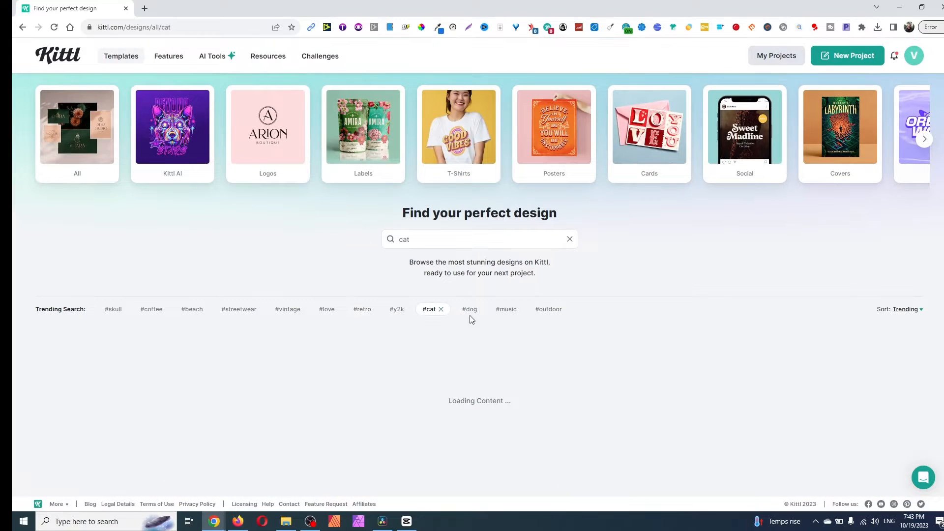
# - Search the template gallery for "halloween" in place of the current search term
pyautogui.doubleClick(438, 241)
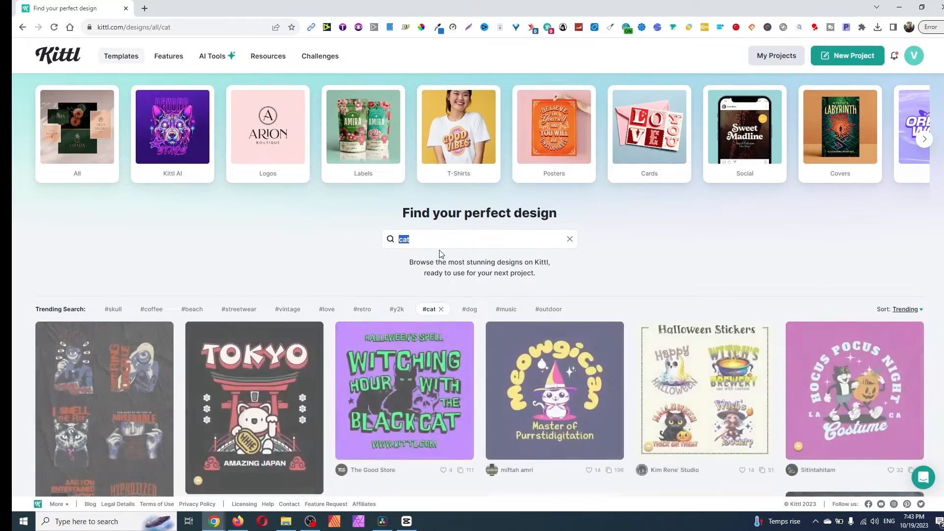
pyautogui.write('hallow')
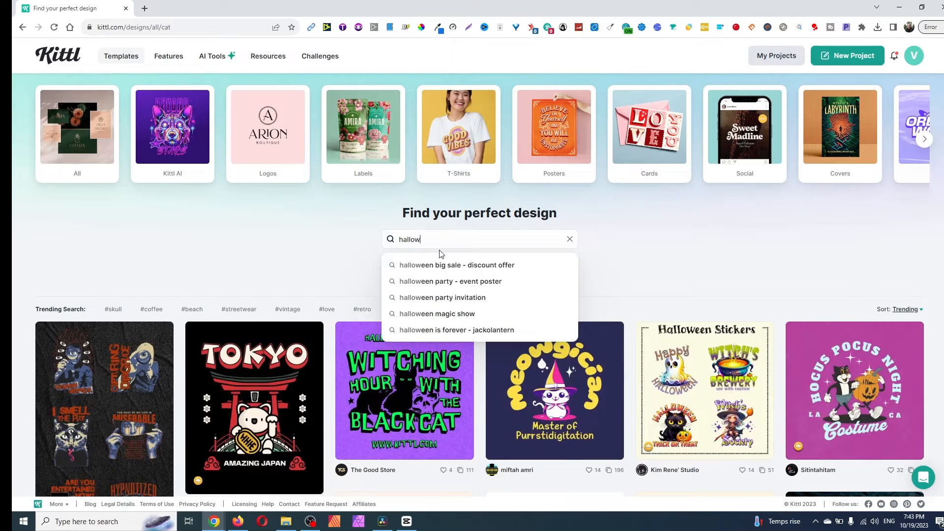
pyautogui.write('een')
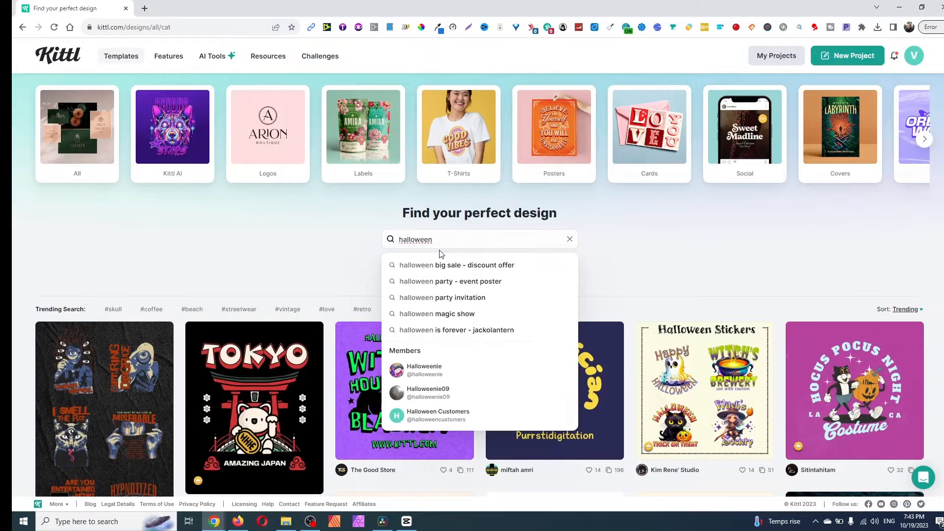
pyautogui.press('Return')
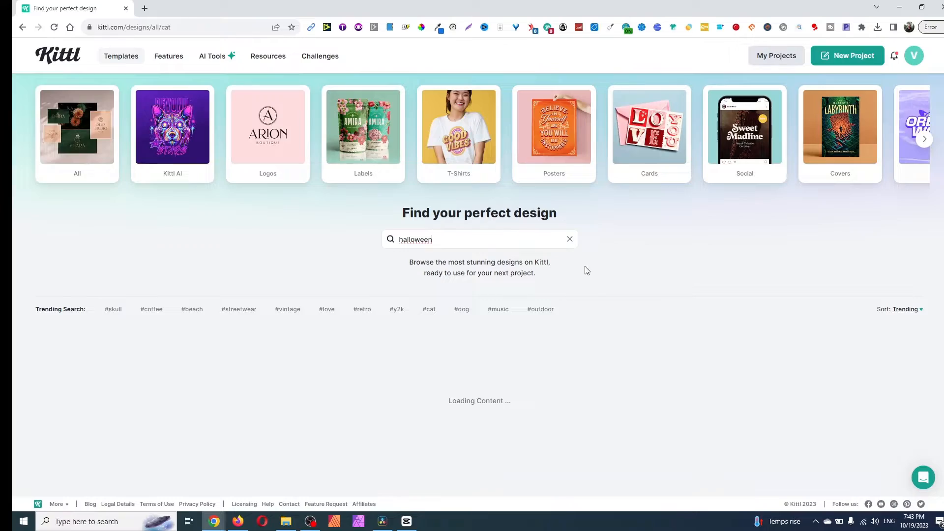
# - Examine the range of Halloween posters, stickers and T-shirt designs in the template results
pyautogui.scroll(-4, 591, 279)
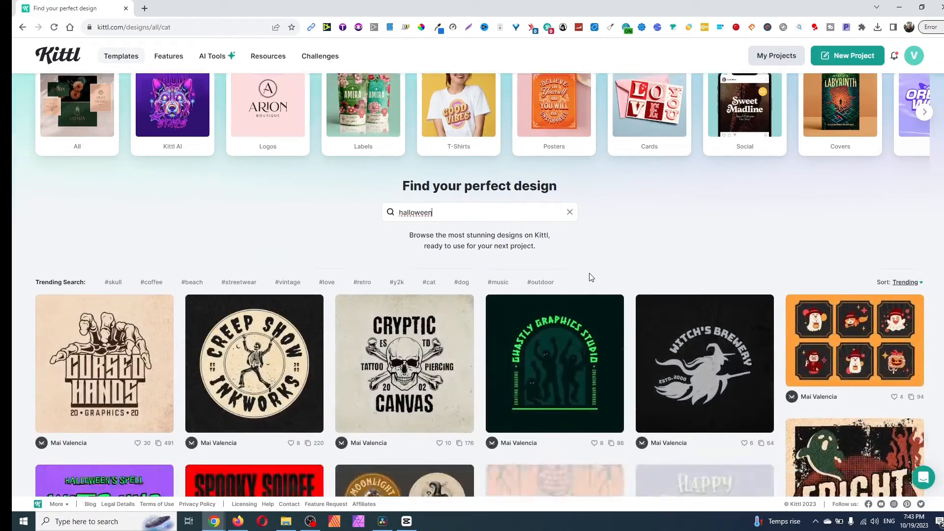
pyautogui.scroll(-2, 591, 274)
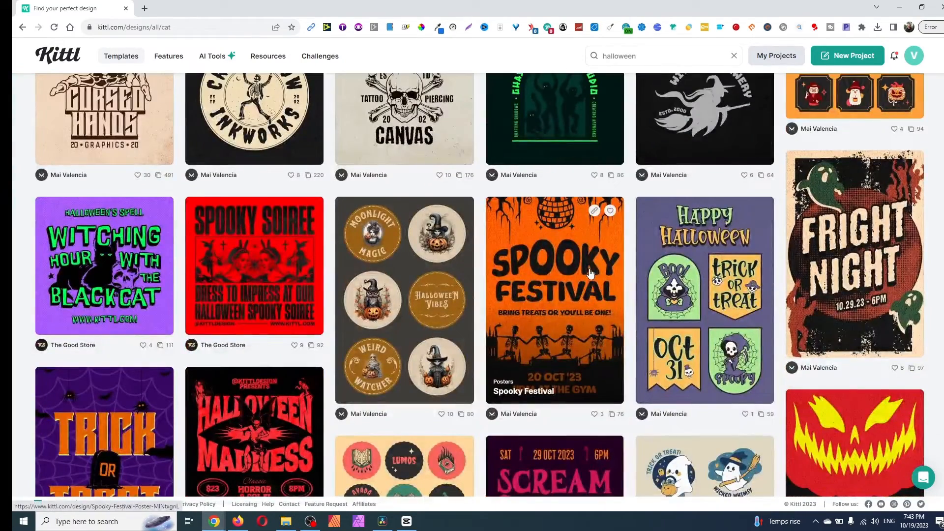
pyautogui.scroll(-8, 591, 273)
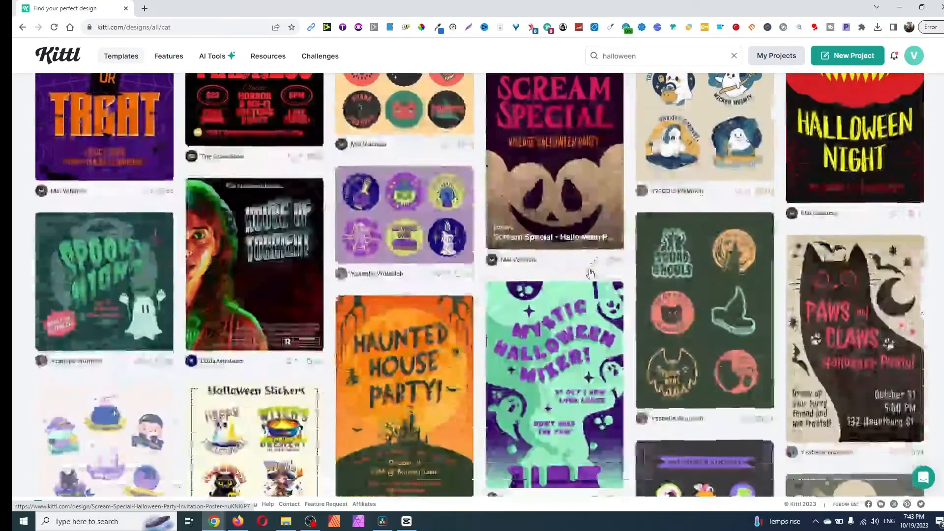
pyautogui.scroll(-6, 590, 273)
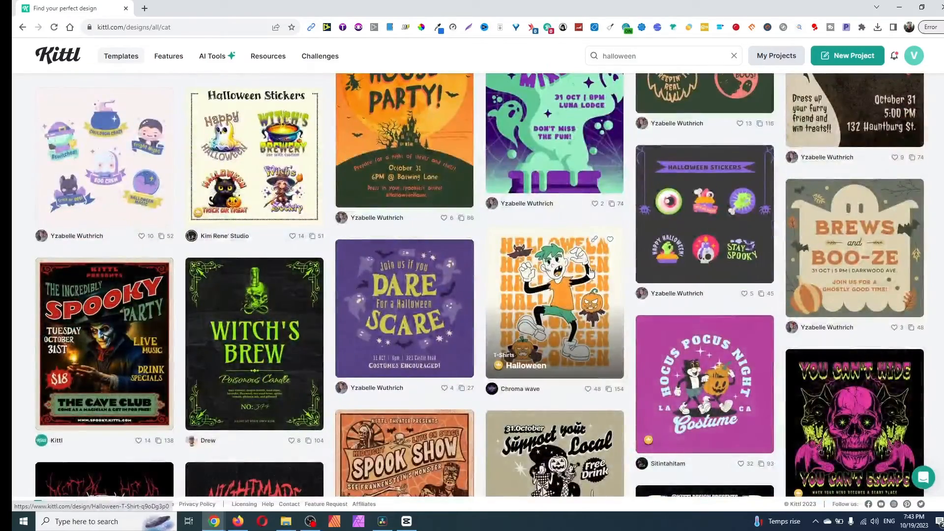
pyautogui.scroll(-5, 590, 273)
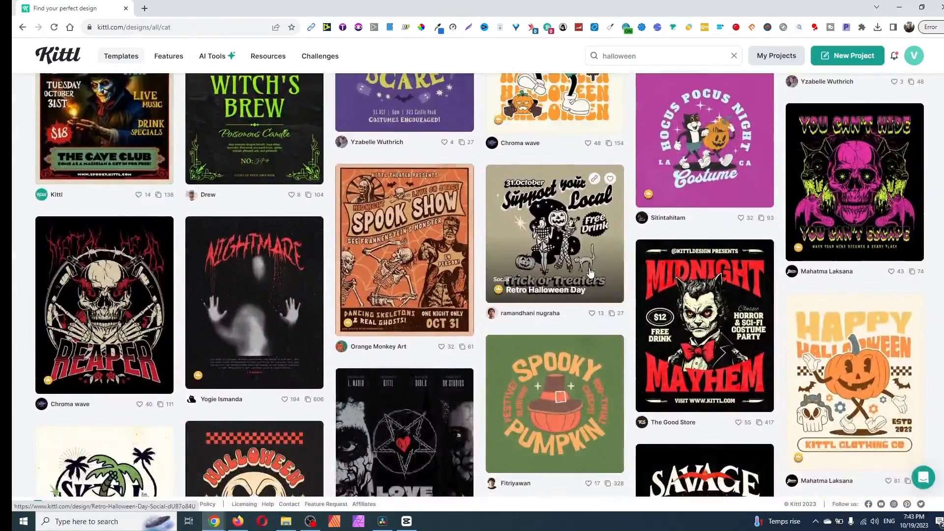
pyautogui.scroll(-5, 590, 273)
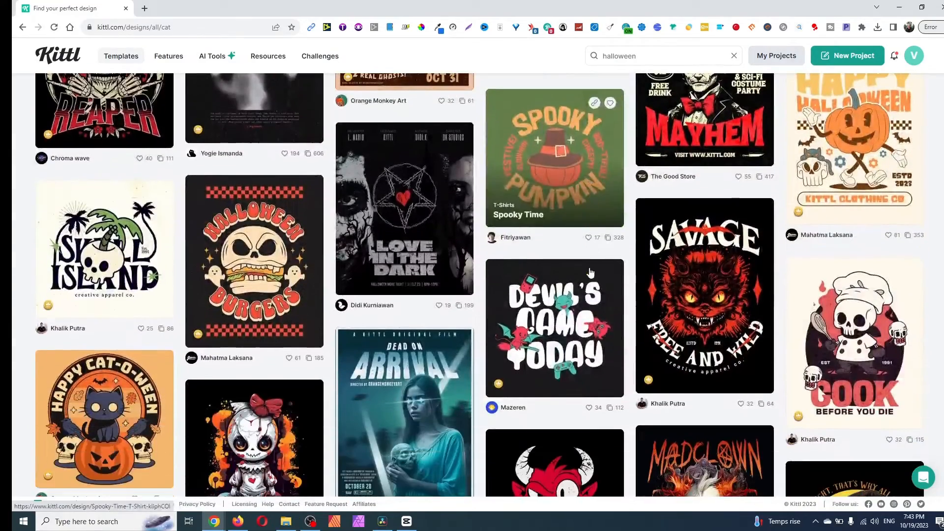
pyautogui.scroll(3, 916, 304)
pyautogui.scroll(-4, 915, 303)
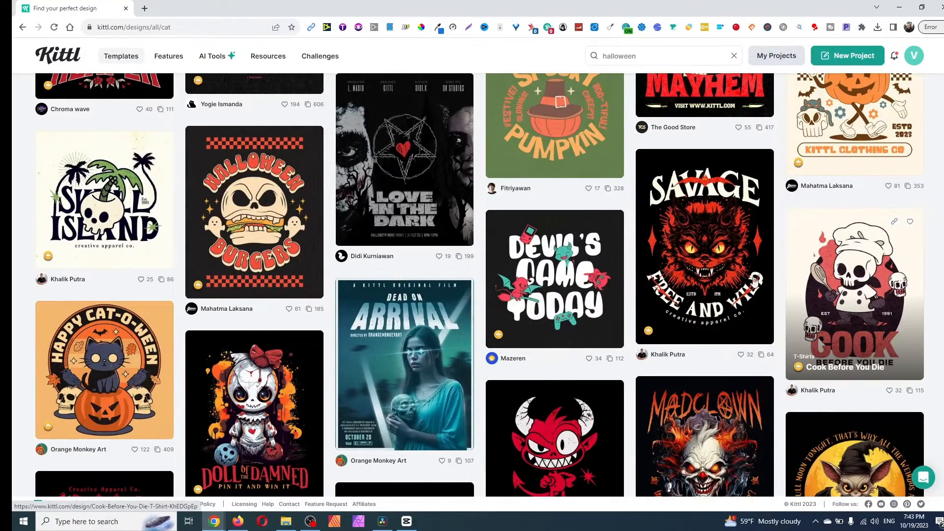
pyautogui.scroll(-3, 503, 272)
pyautogui.scroll(-8, 862, 412)
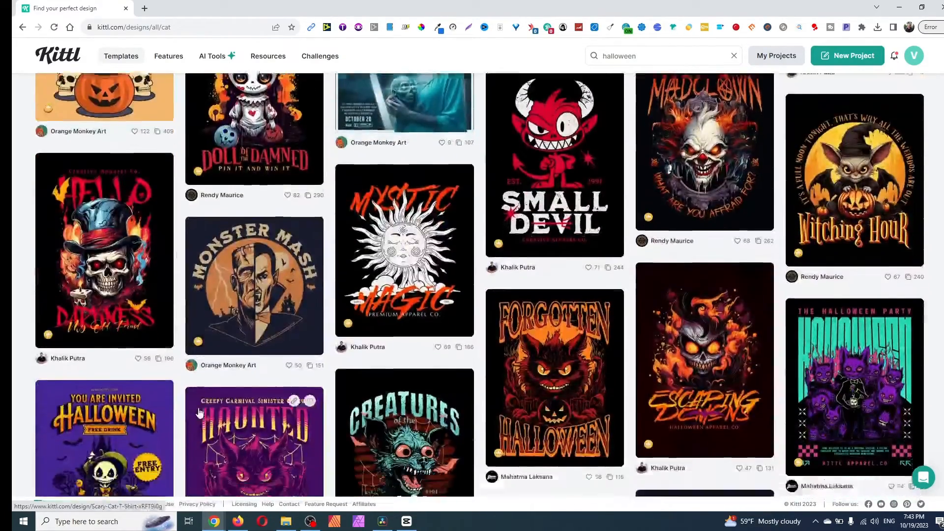
pyautogui.scroll(-5, 213, 395)
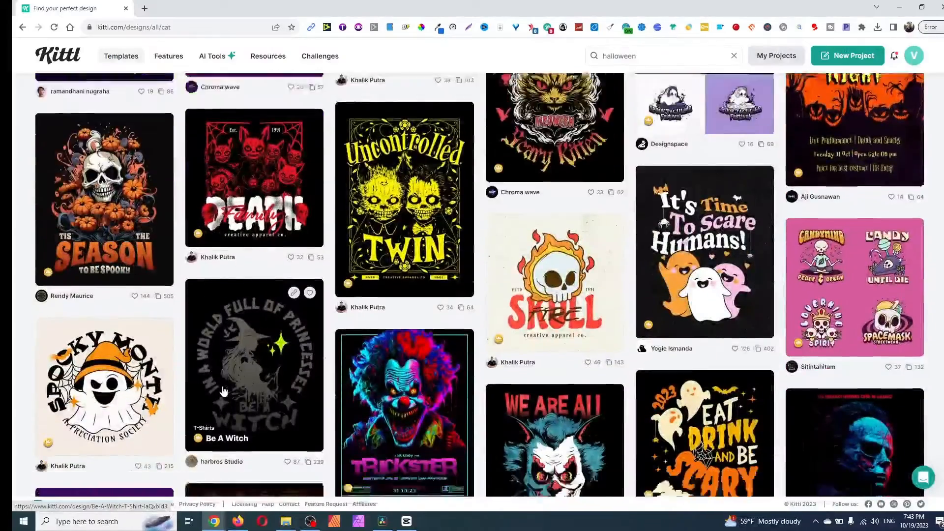
pyautogui.scroll(-8, 664, 339)
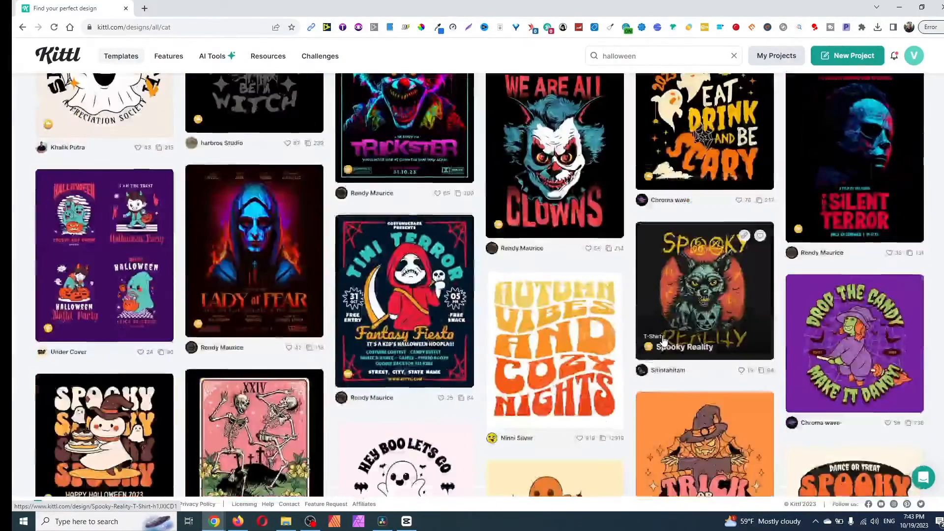
pyautogui.scroll(-8, 663, 339)
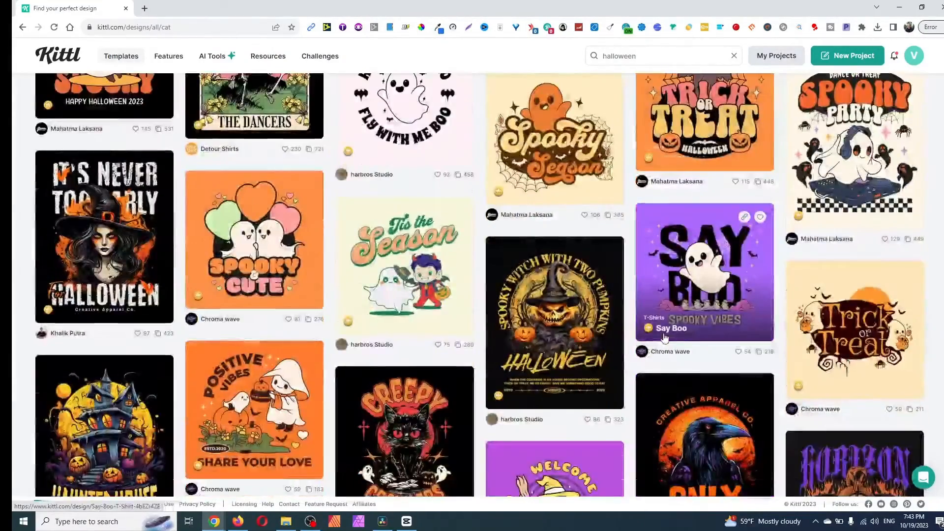
# - Browse more of the Halloween templates, then open the "Let's go Ghouls" T-shirt design, review its details and close it
pyautogui.scroll(4, 666, 334)
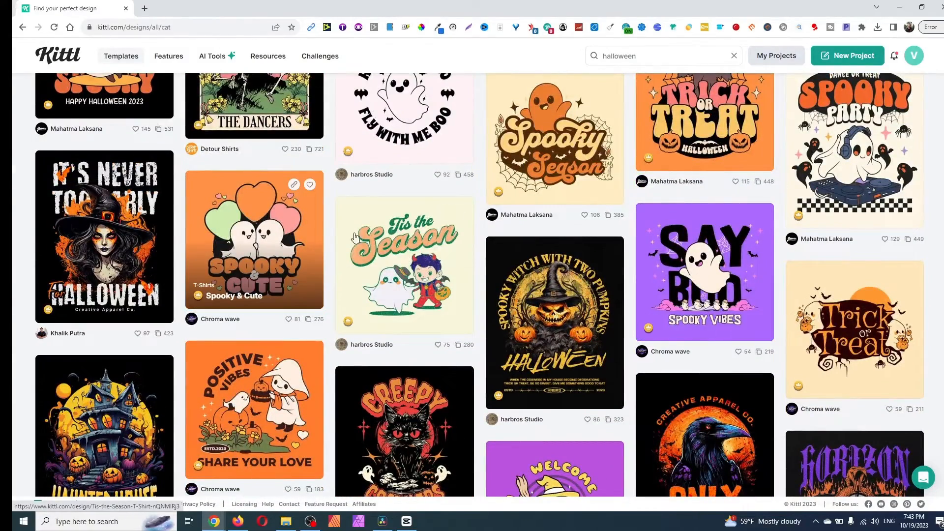
pyautogui.scroll(-5, 547, 291)
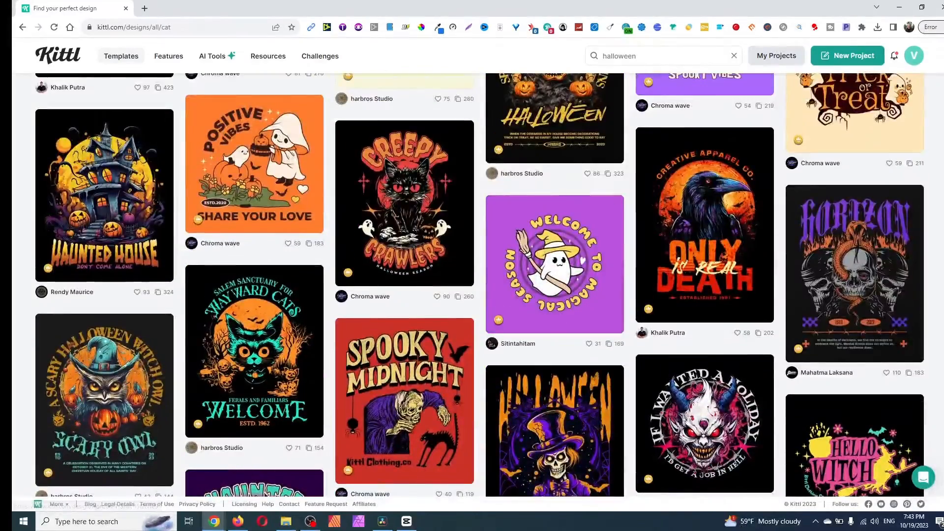
pyautogui.scroll(-4, 839, 295)
pyautogui.scroll(-3, 840, 266)
pyautogui.scroll(-3, 840, 266)
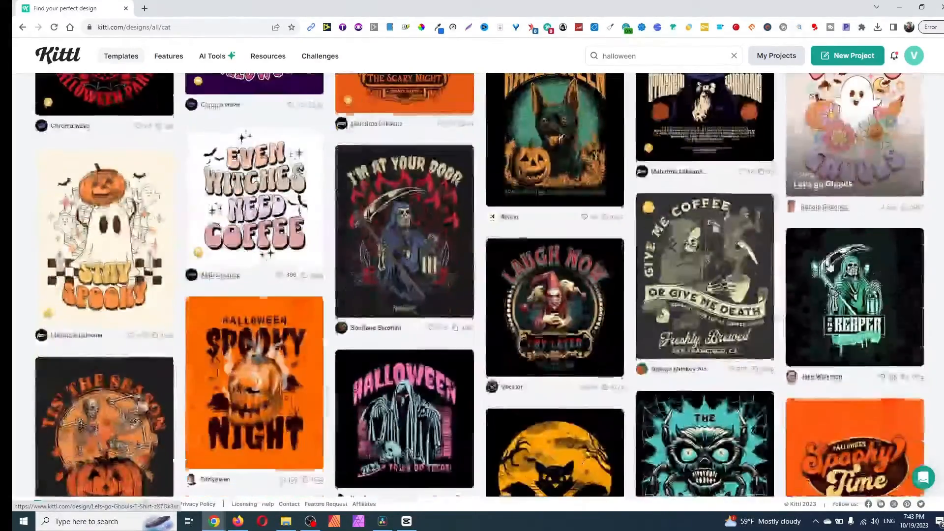
pyautogui.scroll(3, 840, 266)
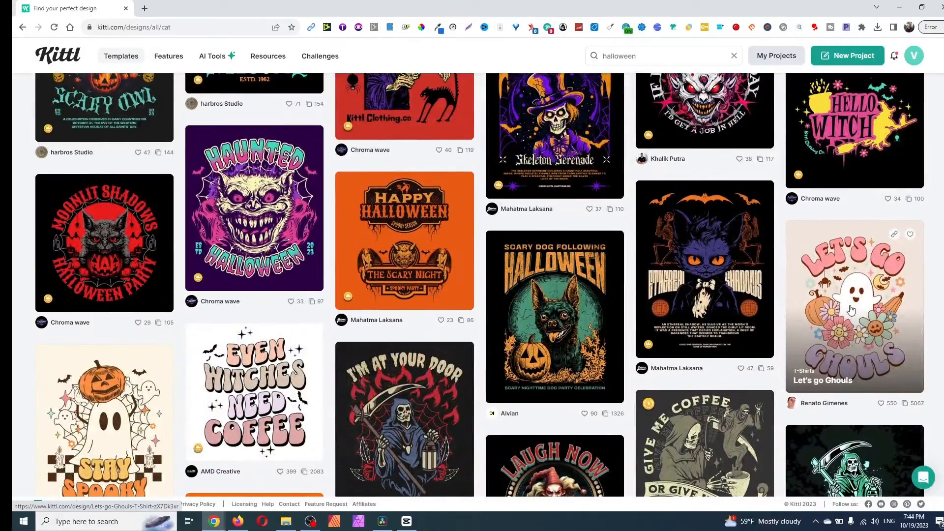
pyautogui.scroll(-2, 850, 310)
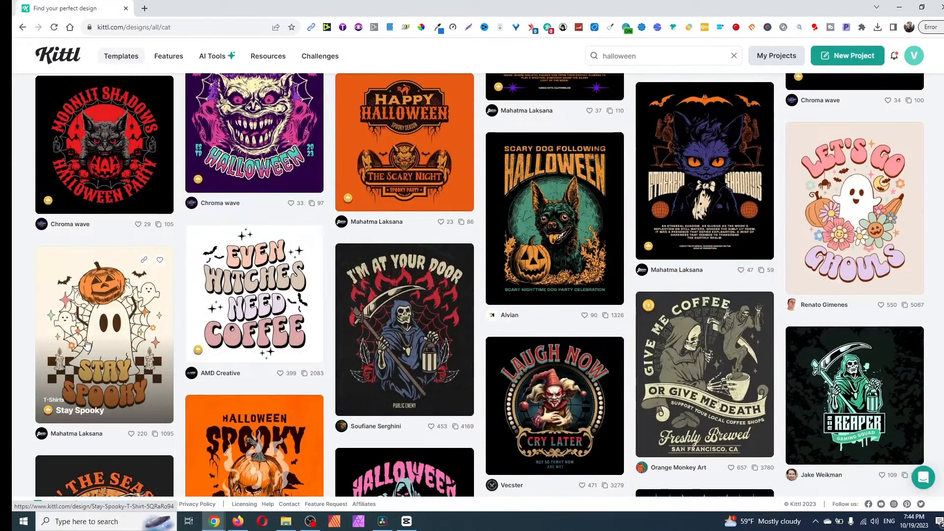
pyautogui.click(852, 184)
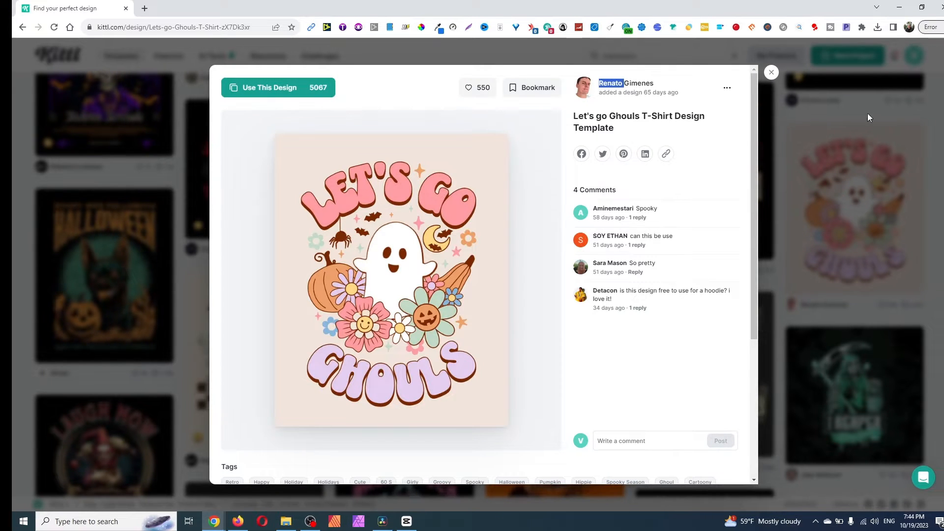
pyautogui.click(770, 72)
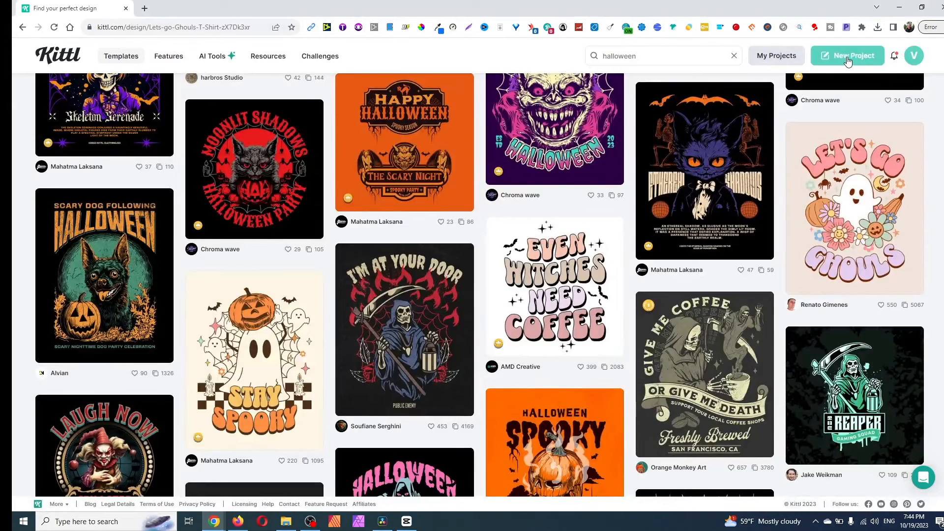
# - Create a new project using the Printify T-Shirt print-on-demand preset, 4200 × 4800 px
pyautogui.click(845, 61)
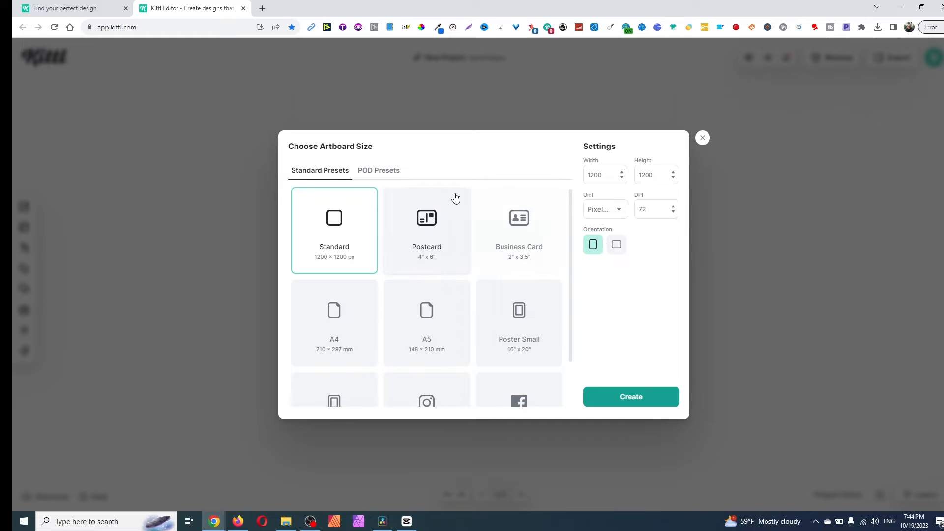
pyautogui.click(390, 171)
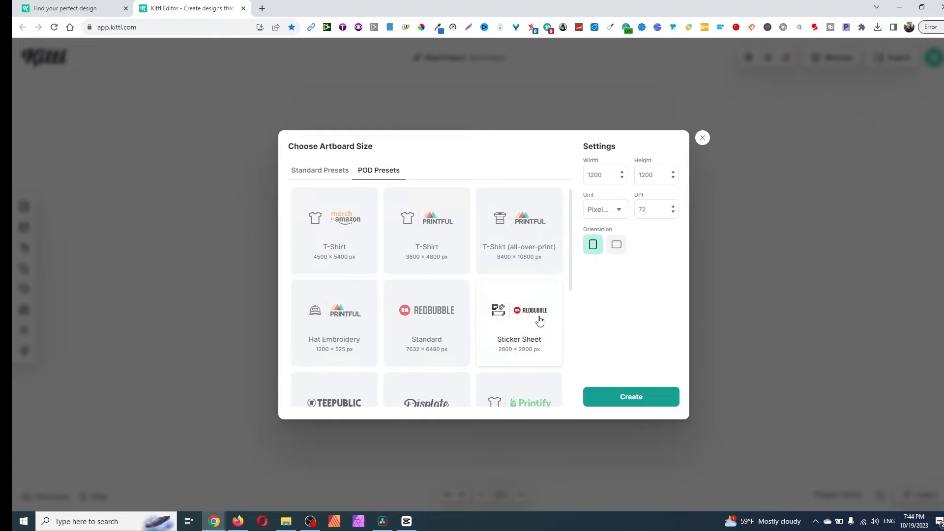
pyautogui.scroll(-2, 440, 265)
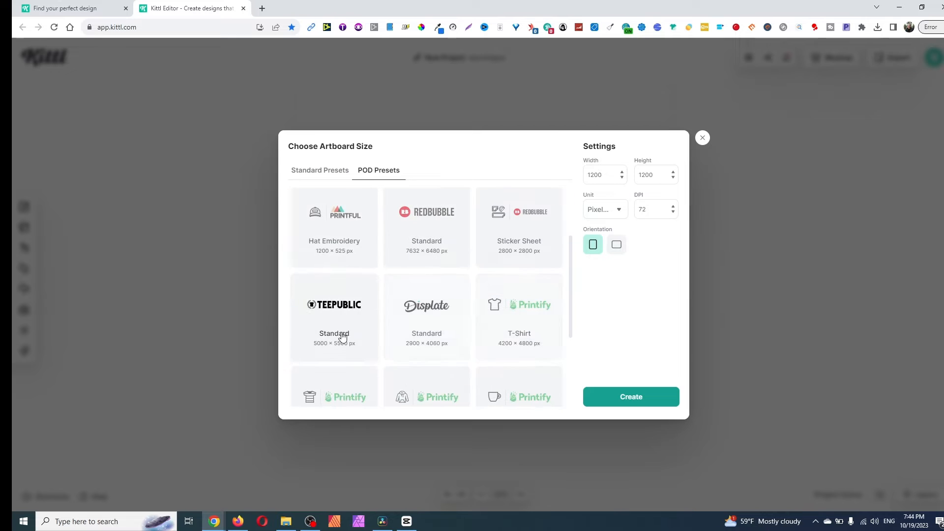
pyautogui.scroll(-2, 536, 251)
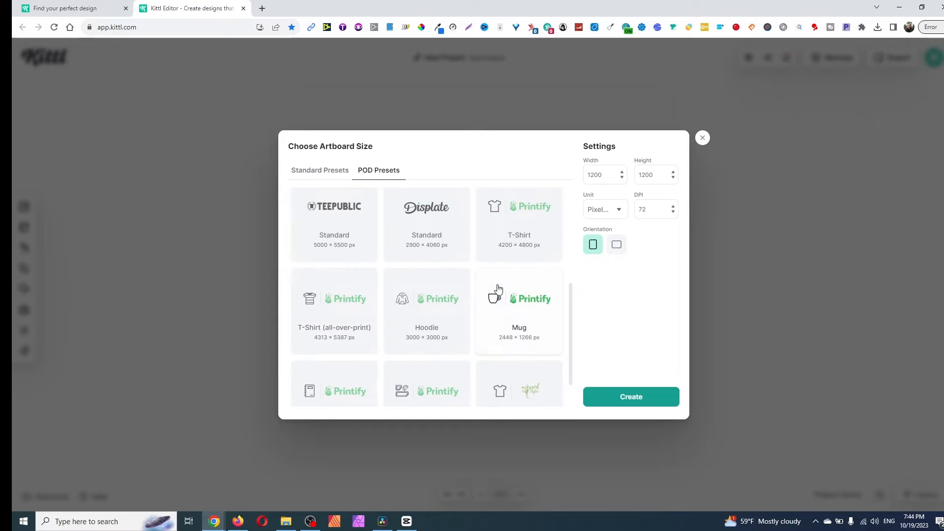
pyautogui.scroll(-1, 497, 288)
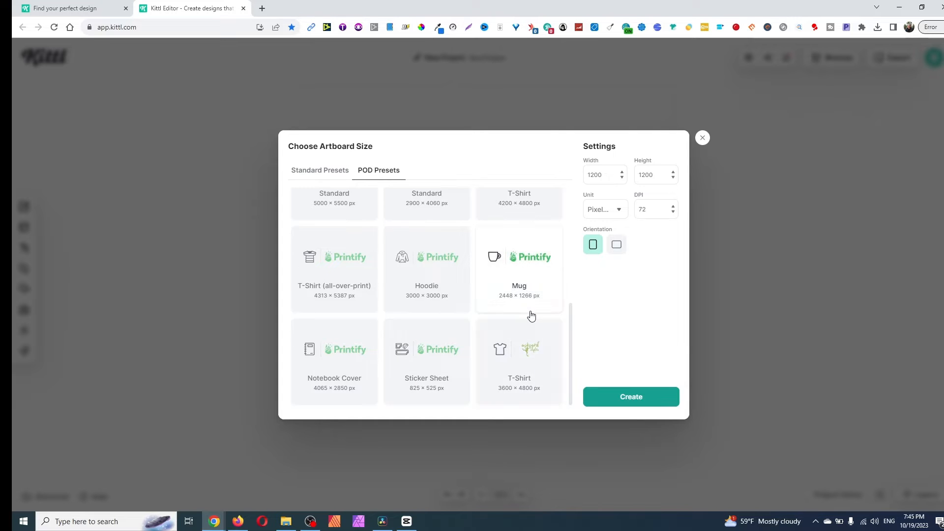
pyautogui.scroll(3, 530, 314)
pyautogui.scroll(-2, 550, 347)
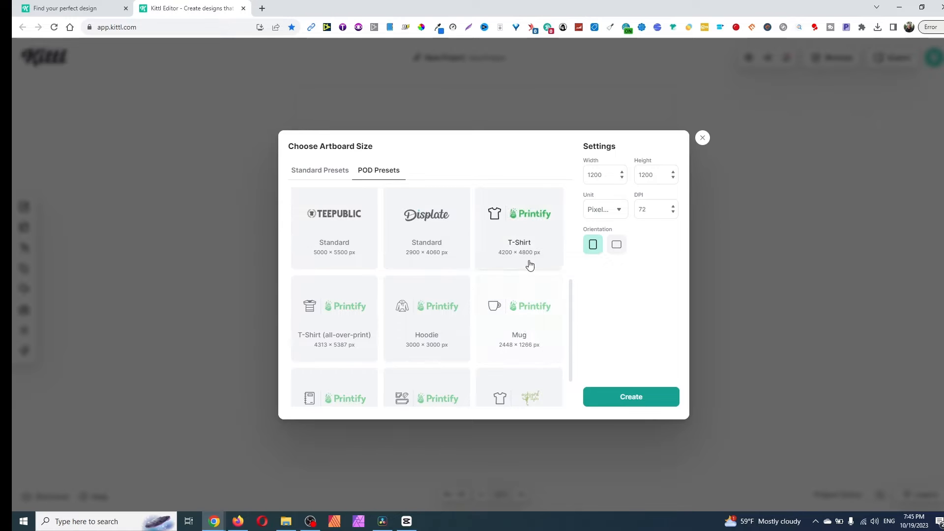
pyautogui.click(522, 238)
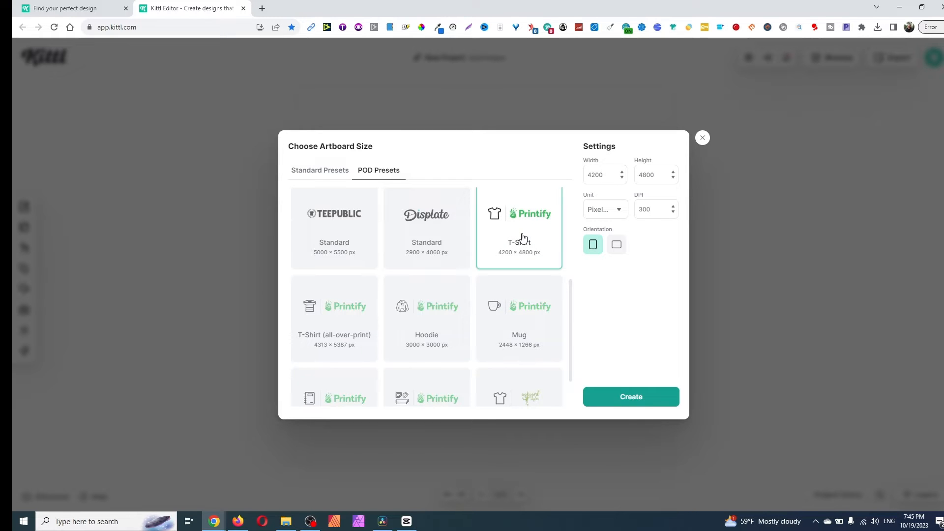
pyautogui.click(636, 400)
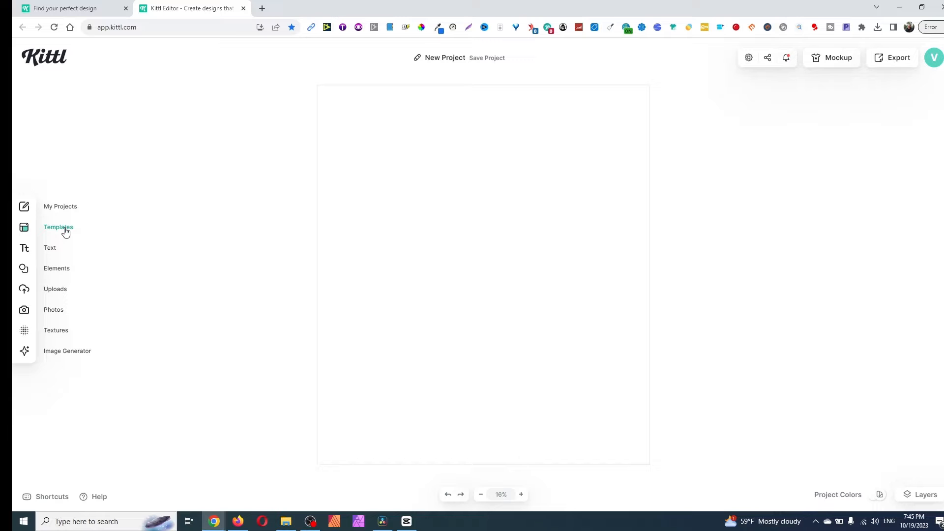
# - Open the editor's template library and review the available template categories, leaving T-Shirts selected
pyautogui.click(66, 230)
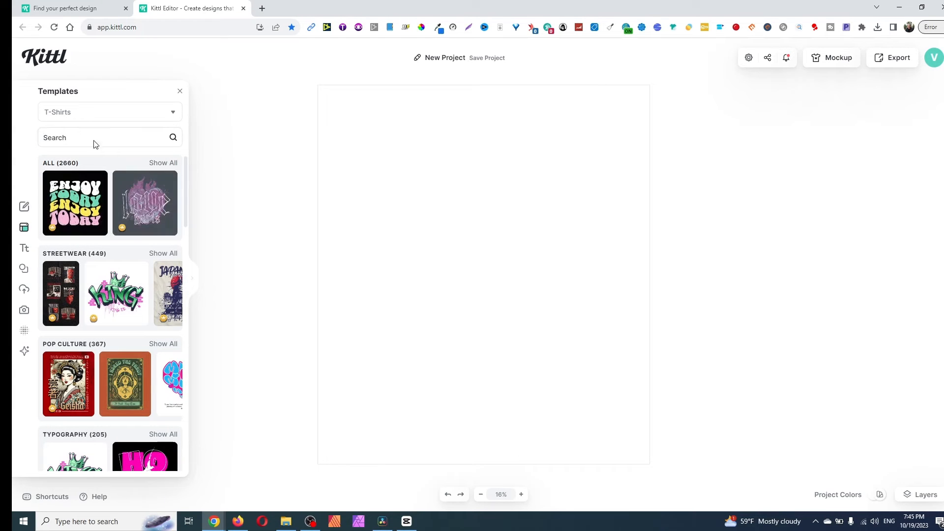
pyautogui.click(100, 118)
pyautogui.click(101, 118)
pyautogui.click(102, 118)
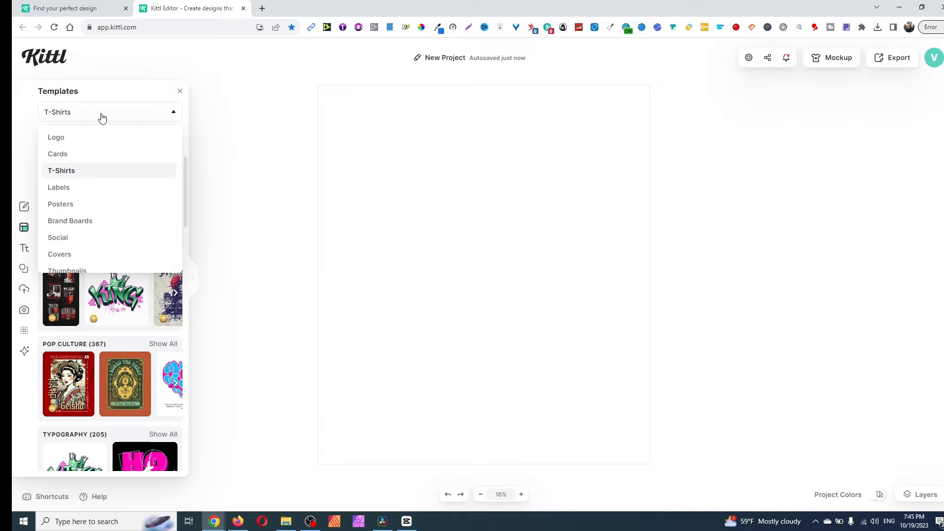
pyautogui.scroll(-1, 147, 170)
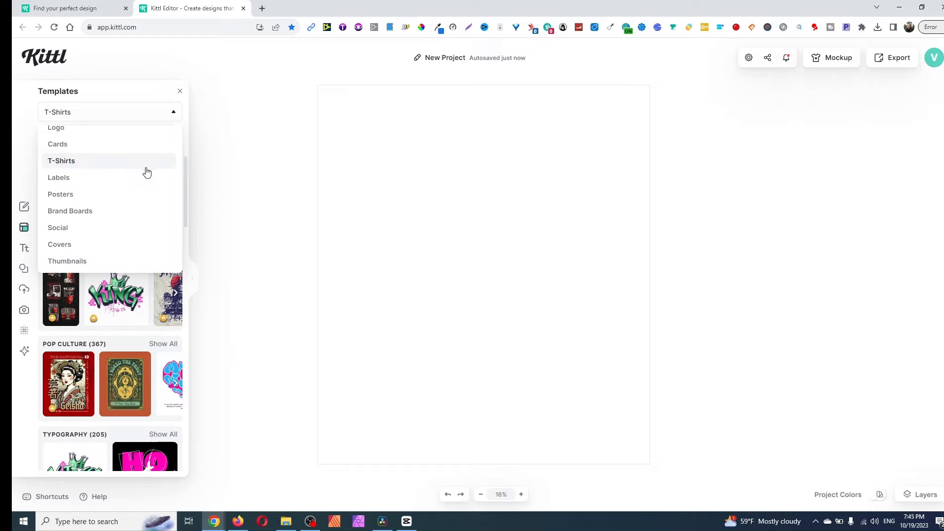
pyautogui.scroll(1, 147, 172)
pyautogui.click(143, 94)
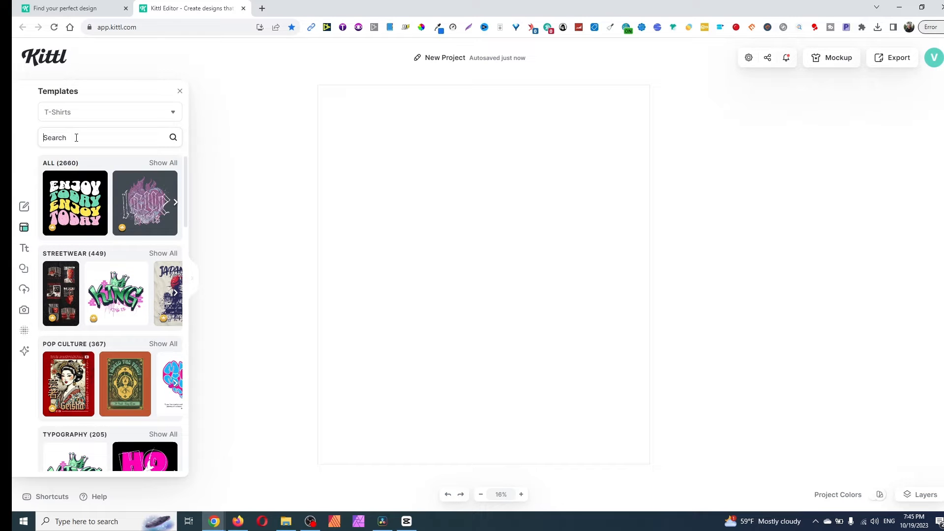
# - Search the T-shirt templates for "halloween" and load the "Doll of the Damned" design onto the artboard
pyautogui.write('h')
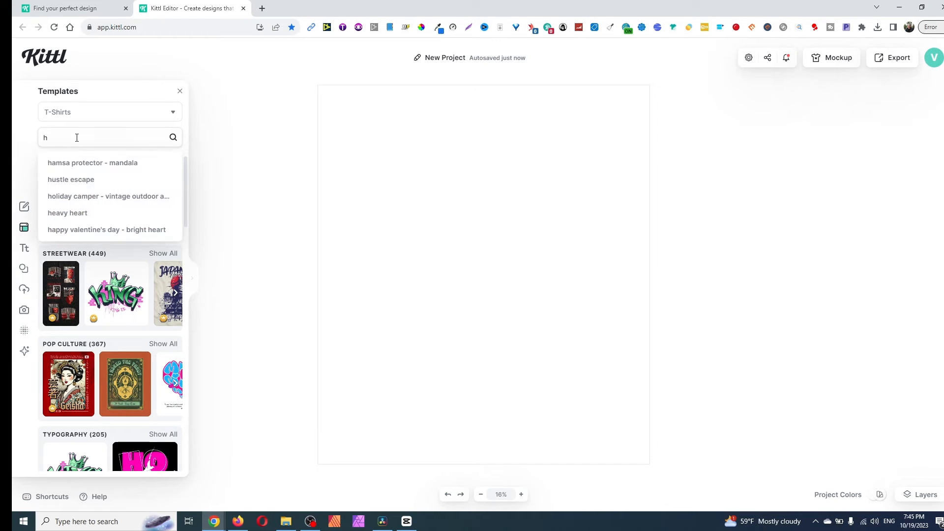
pyautogui.write('alloween')
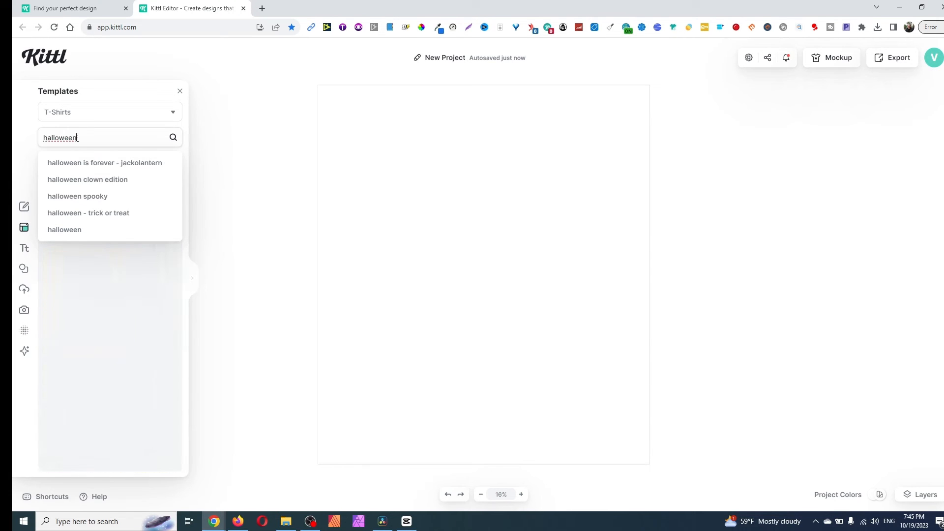
pyautogui.press('Return')
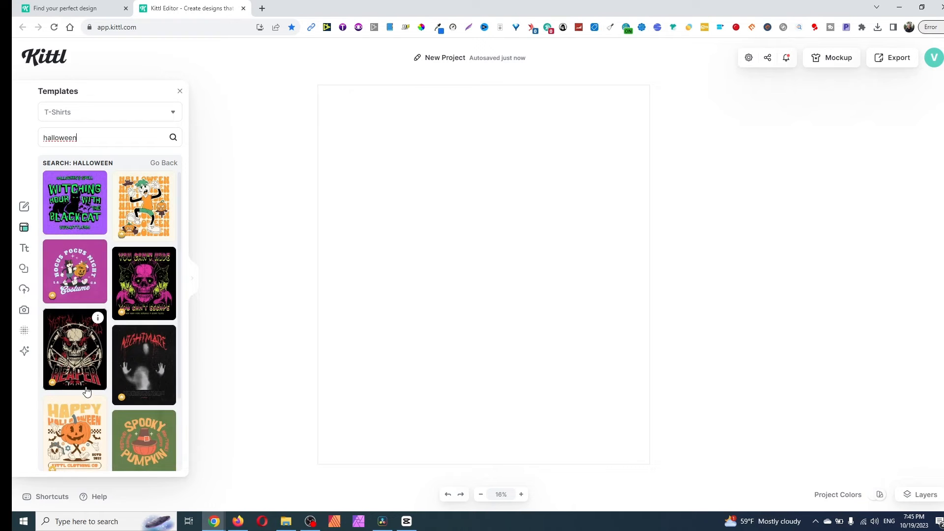
pyautogui.scroll(-1, 92, 378)
pyautogui.scroll(-1, 92, 378)
pyautogui.scroll(-3, 96, 373)
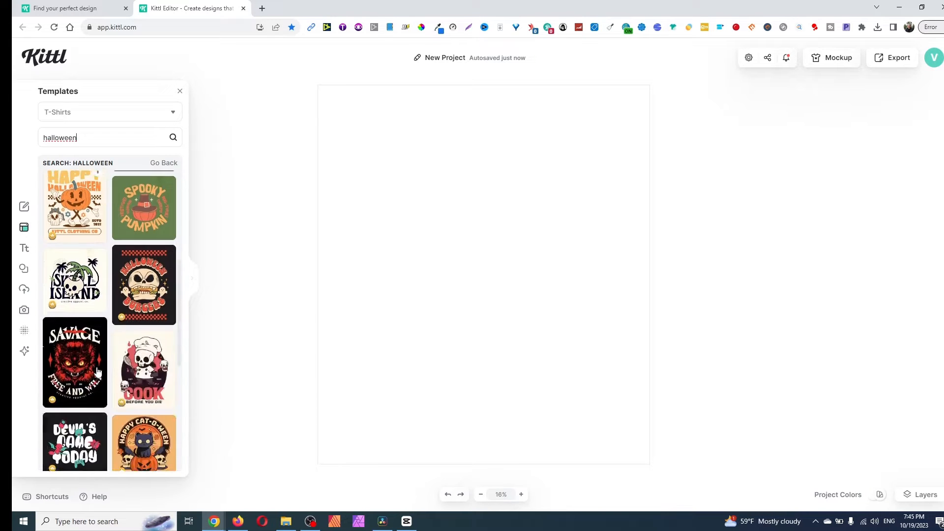
pyautogui.scroll(-2, 100, 368)
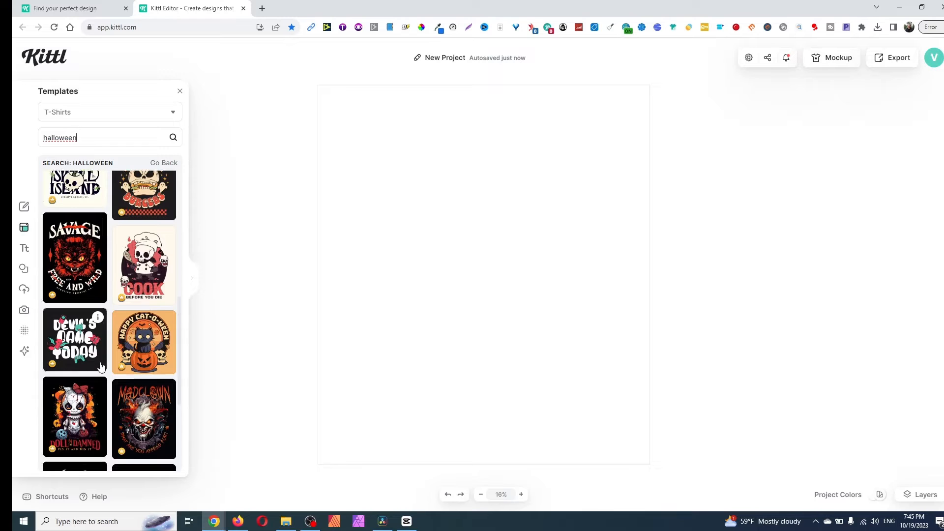
pyautogui.scroll(3, 121, 352)
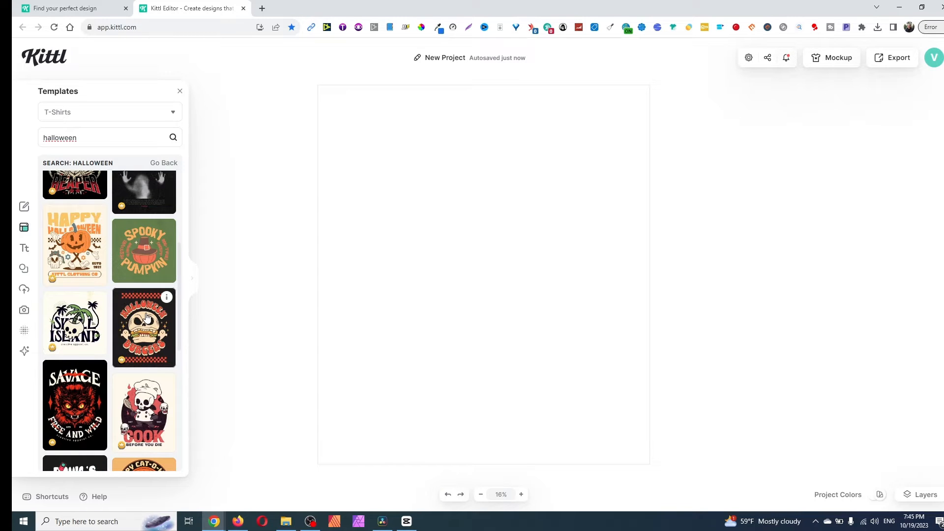
pyautogui.scroll(-5, 108, 383)
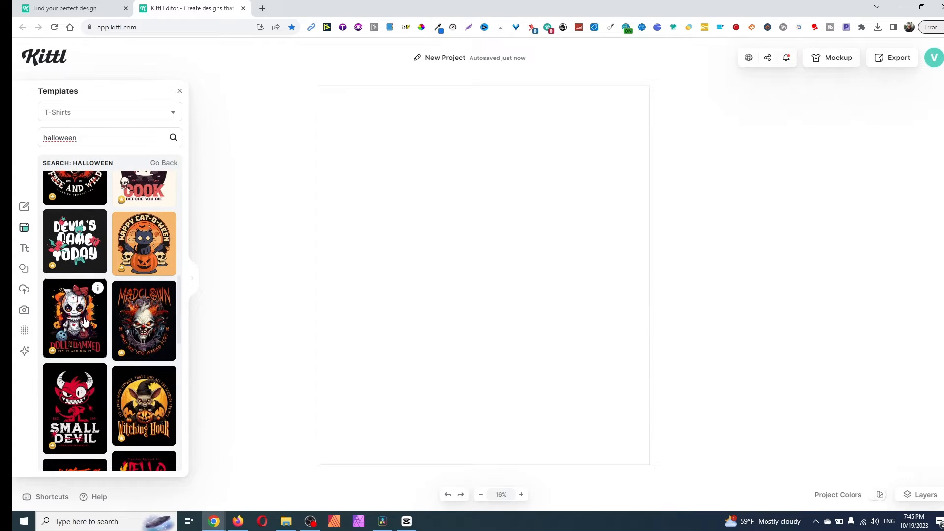
pyautogui.scroll(-3, 81, 322)
pyautogui.scroll(2, 69, 295)
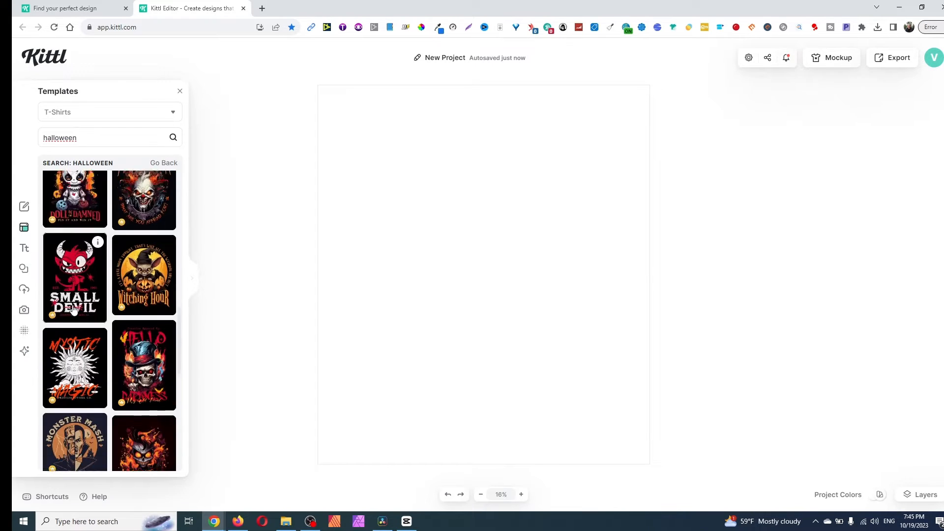
pyautogui.click(67, 285)
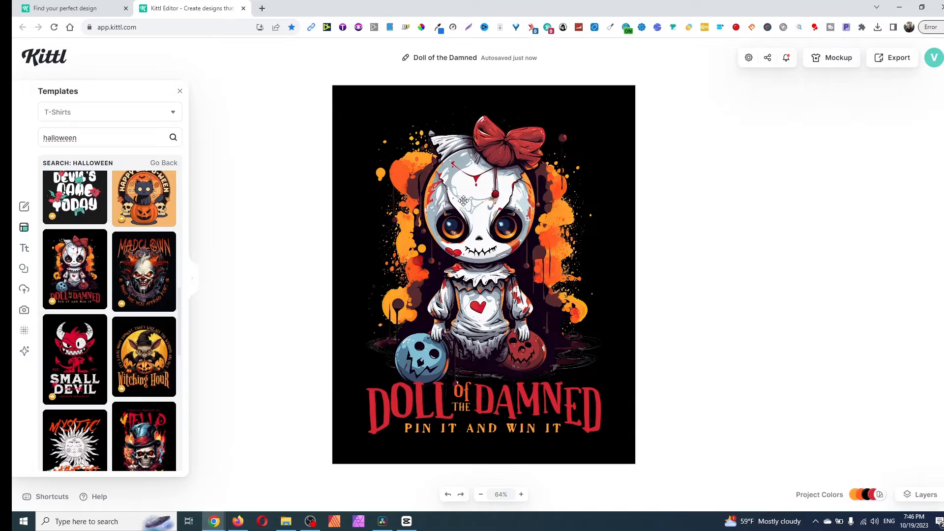
# - Examine the remaining Halloween T-shirt templates for other ghost, witch and pumpkin designs
pyautogui.scroll(-3, 101, 329)
pyautogui.scroll(-10, 103, 319)
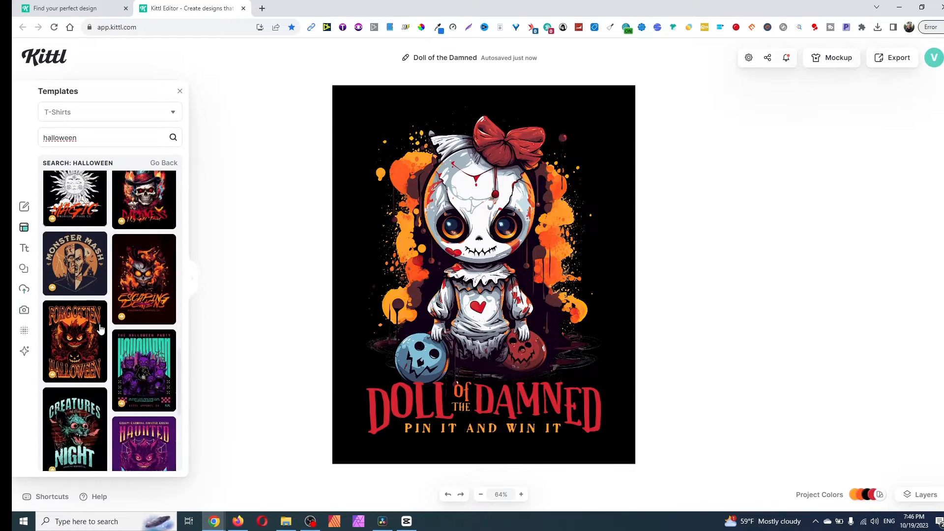
pyautogui.scroll(-3, 111, 310)
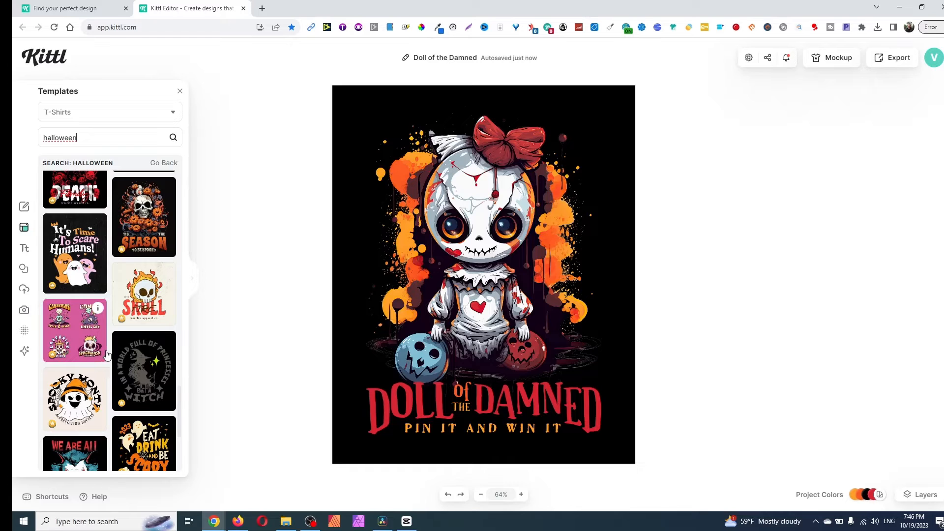
pyautogui.scroll(-6, 104, 352)
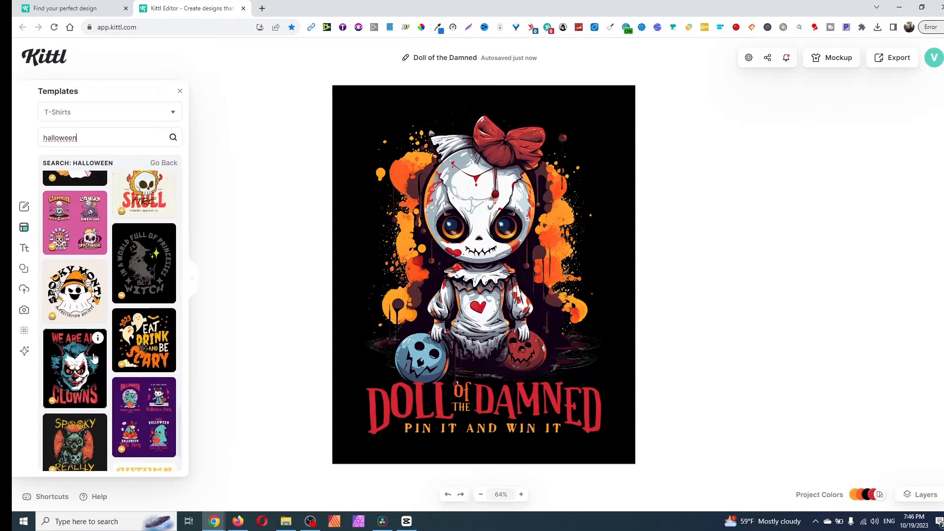
pyautogui.scroll(-5, 95, 353)
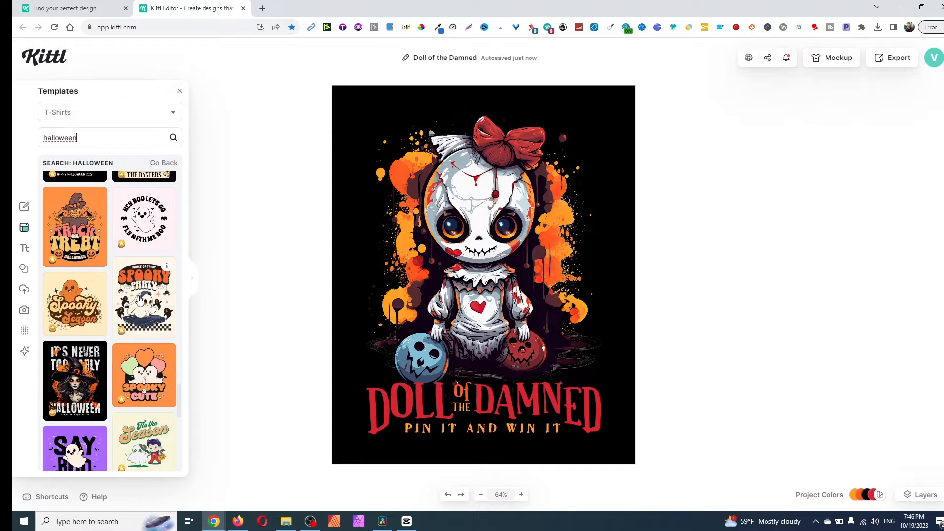
pyautogui.scroll(-3, 137, 344)
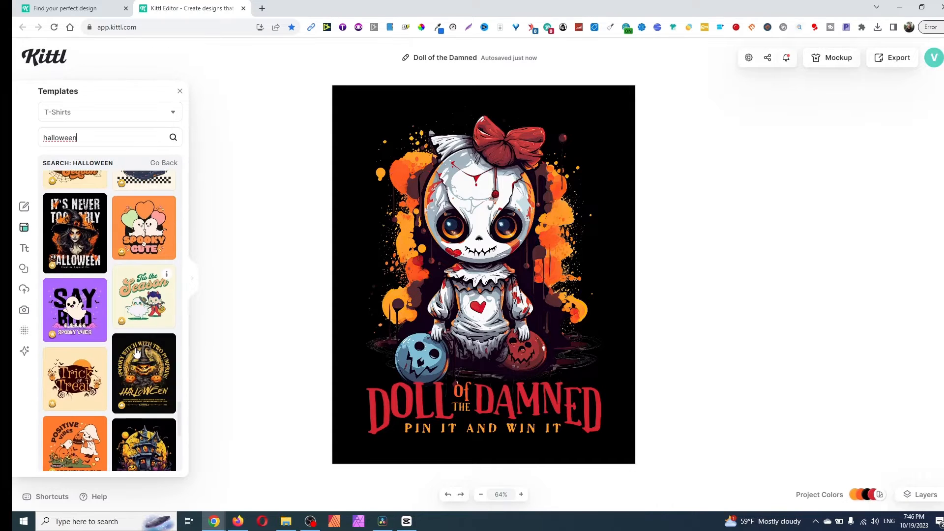
pyautogui.scroll(-5, 137, 344)
pyautogui.scroll(3, 145, 295)
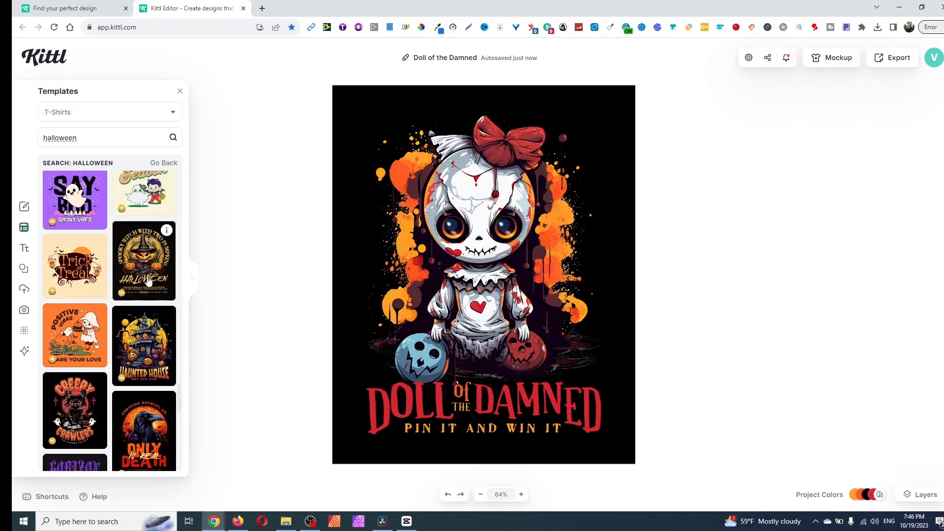
pyautogui.scroll(3, 147, 280)
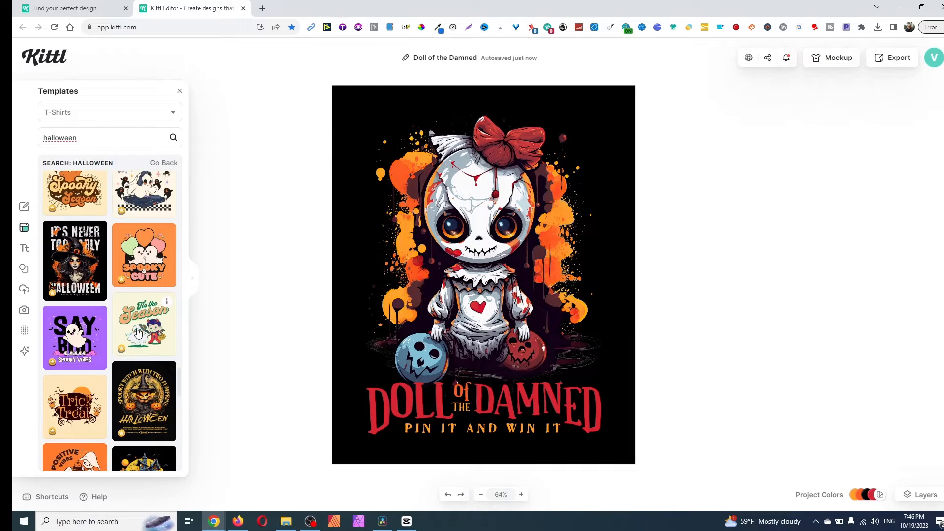
# - Replace the current artwork with the "Spooky Party" template from the Halloween T-shirt results
pyautogui.scroll(-2, 137, 331)
pyautogui.scroll(5, 140, 319)
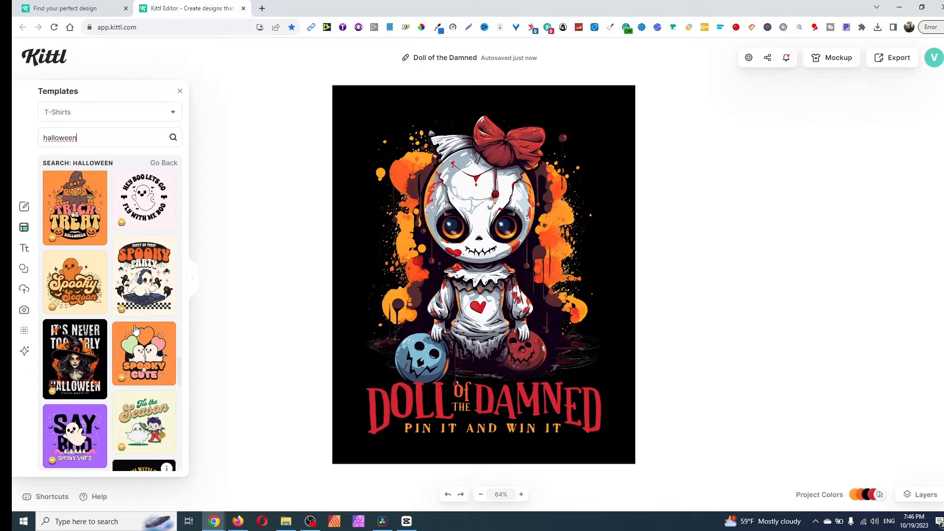
pyautogui.click(147, 278)
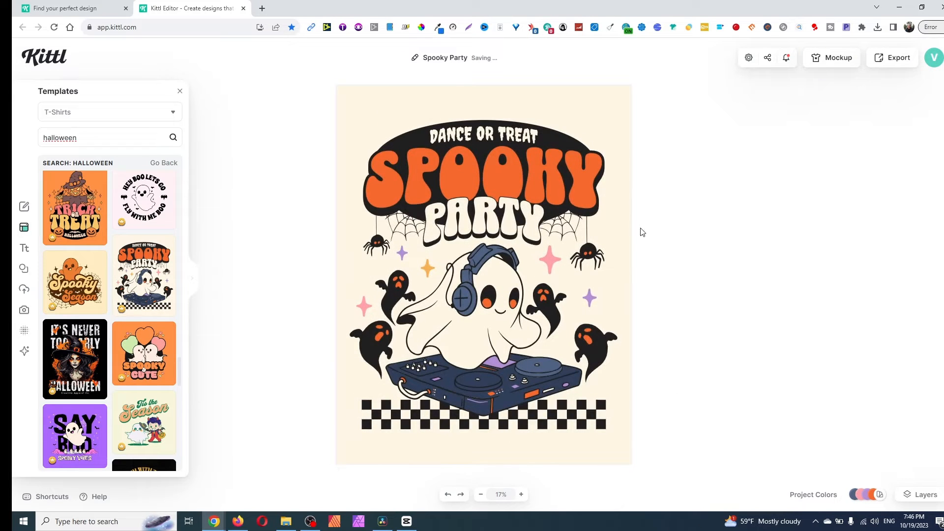
# - Change the word "PARTY" under the SPOOKY headline to "SEASON"
pyautogui.click(482, 139)
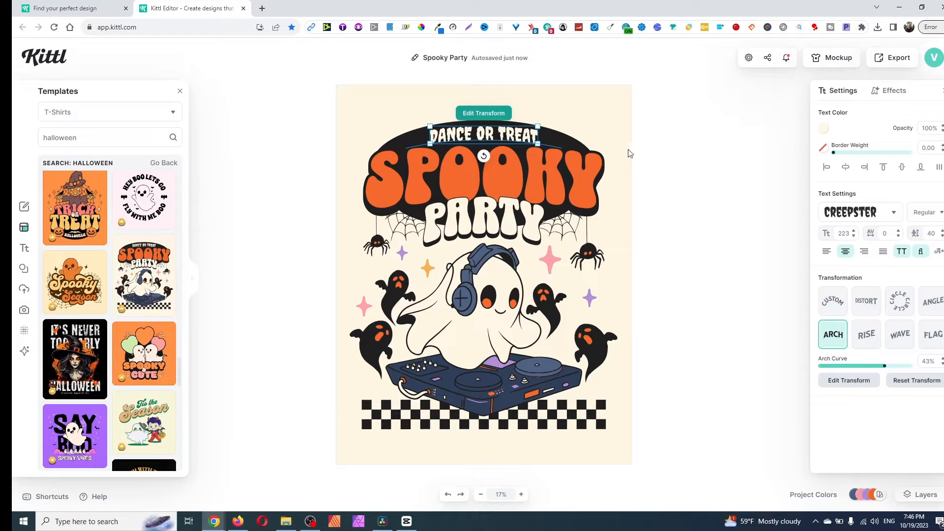
pyautogui.click(493, 205)
pyautogui.doubleClick(471, 234)
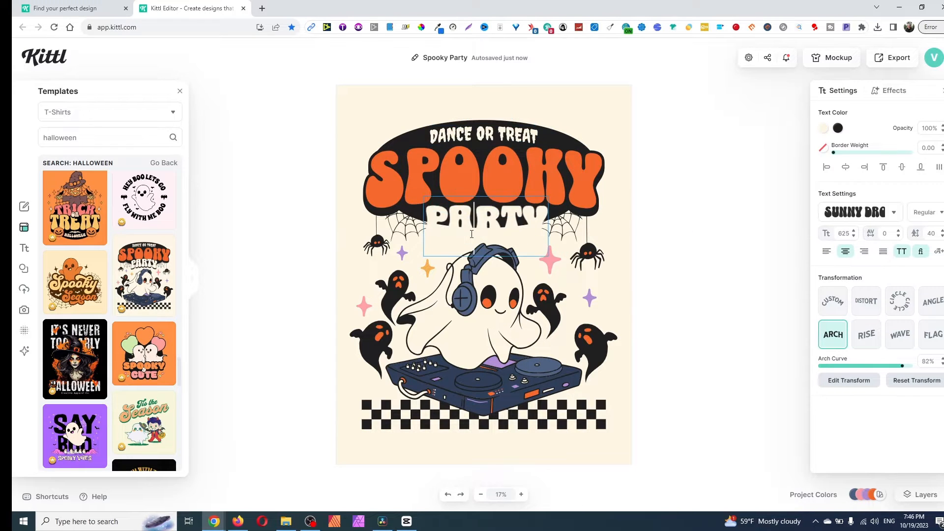
pyautogui.hotkey('ctrl', 'a')
pyautogui.write('S')
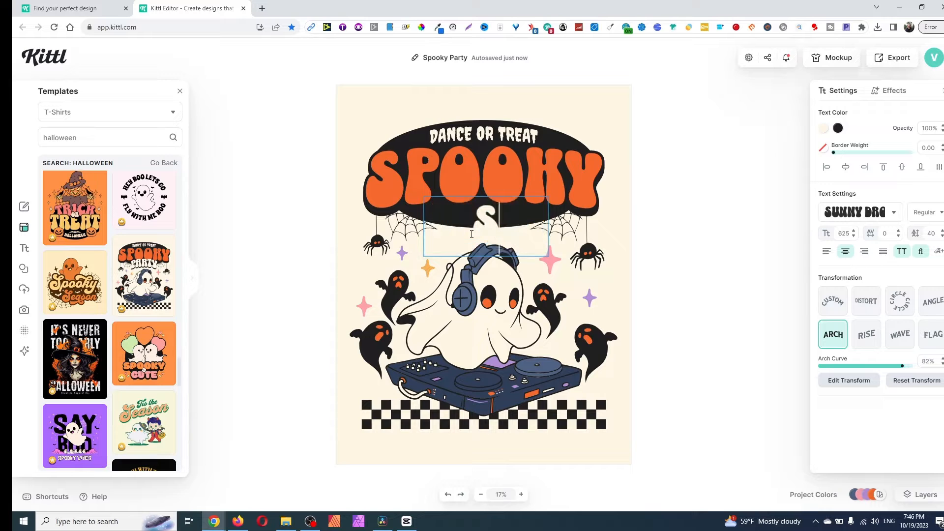
pyautogui.write('EASON')
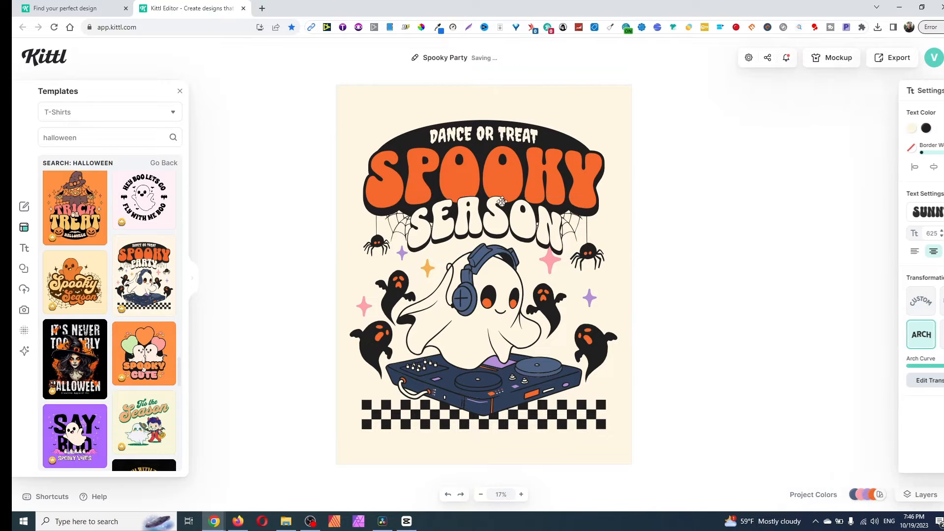
pyautogui.click(658, 284)
# - Move the SEASON text down over the checkered strip and try the Distort, Angle, Wave and Arch transformations on it
pyautogui.moveTo(509, 217); pyautogui.dragTo(513, 399)
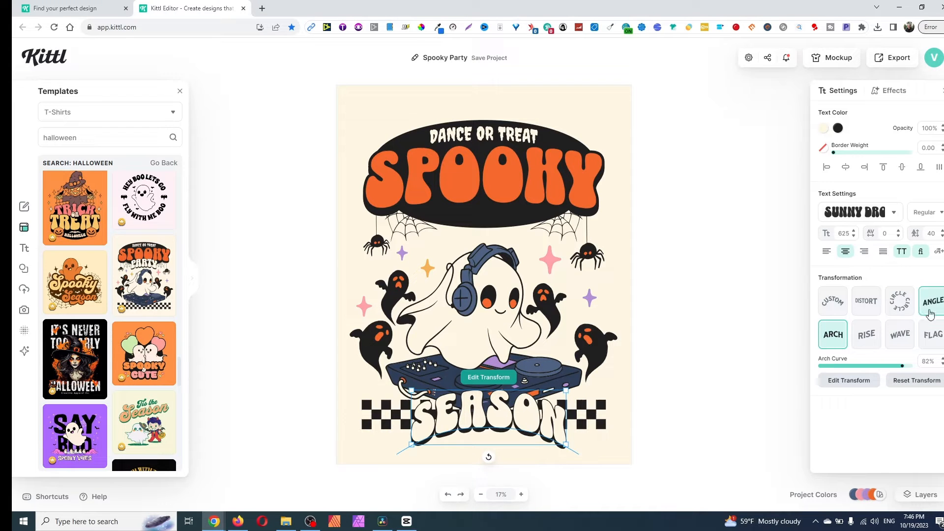
pyautogui.click(862, 305)
pyautogui.click(932, 302)
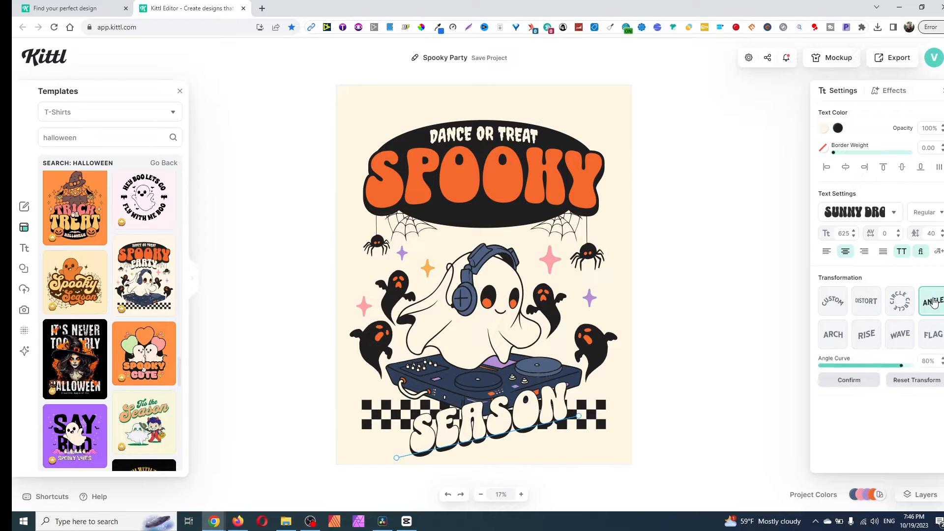
pyautogui.click(900, 339)
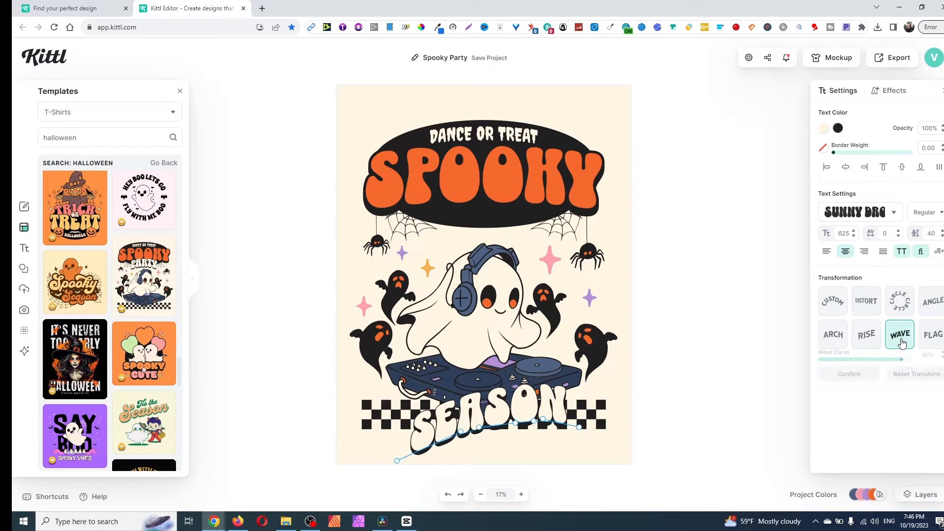
pyautogui.click(835, 337)
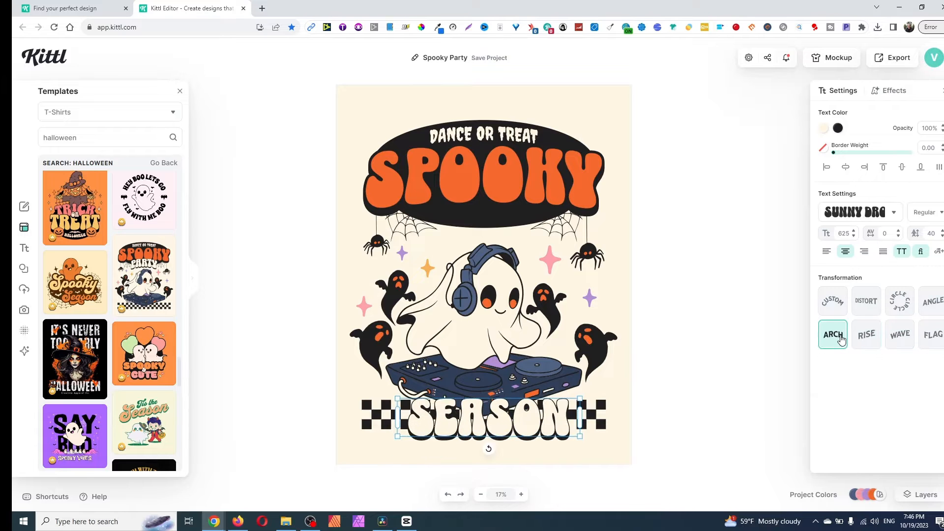
pyautogui.click(866, 304)
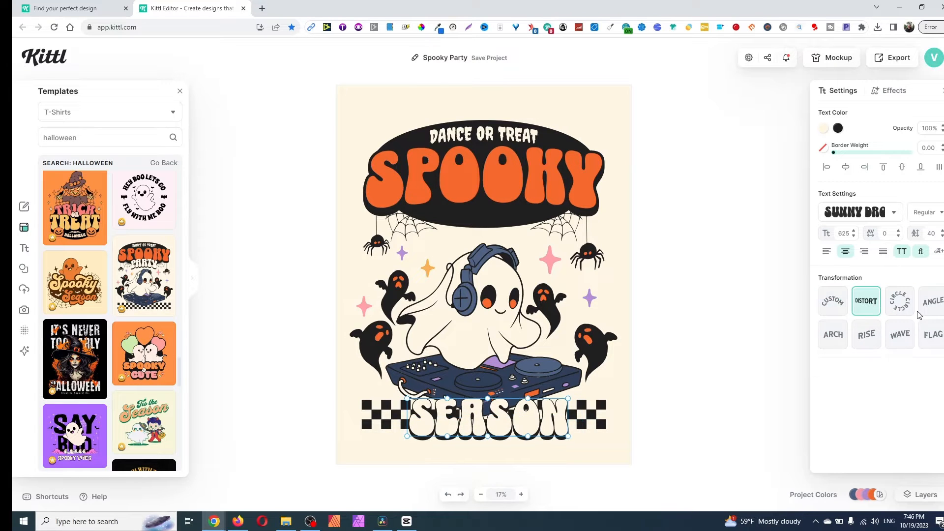
# - Apply the Circle transformation to the SEASON text with its direction inverted
pyautogui.click(895, 309)
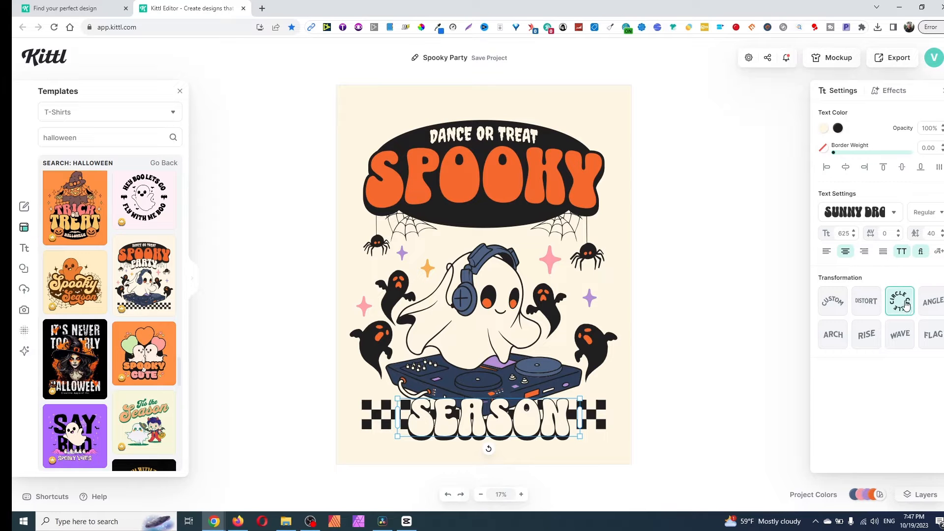
pyautogui.click(900, 308)
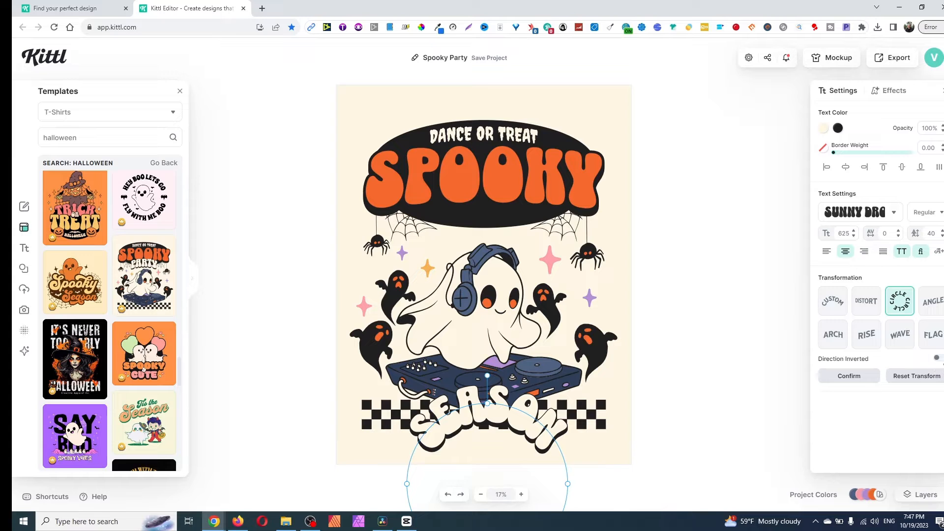
pyautogui.click(938, 359)
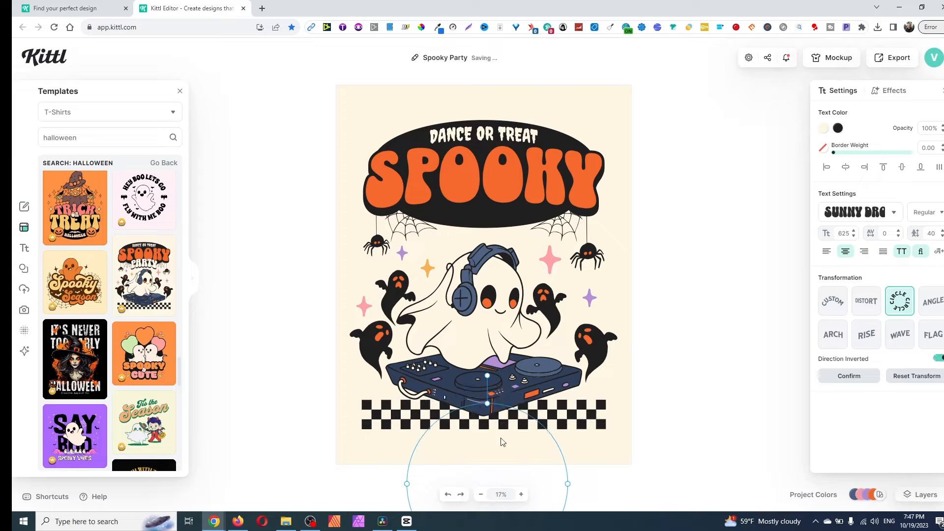
pyautogui.click(501, 439)
pyautogui.click(494, 294)
# - Place the curved SEASON text over the lower part of the DJ deck and enlarge it to a font size of about 799
pyautogui.scroll(-4, 712, 354)
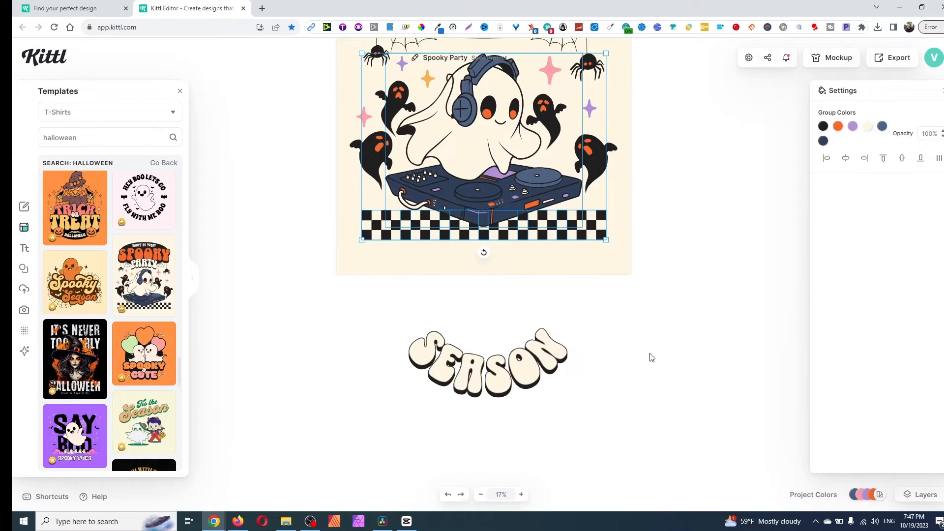
pyautogui.moveTo(486, 364); pyautogui.dragTo(467, 233)
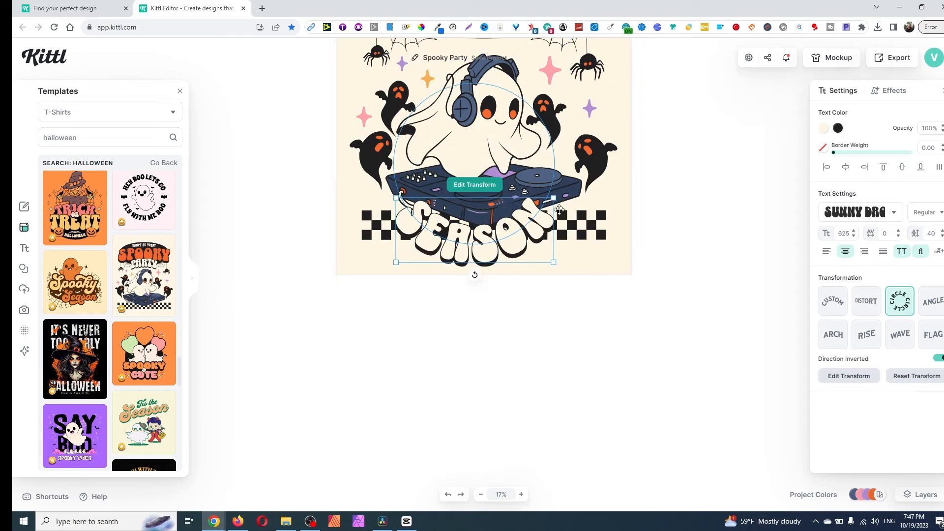
pyautogui.moveTo(553, 198); pyautogui.dragTo(621, 196)
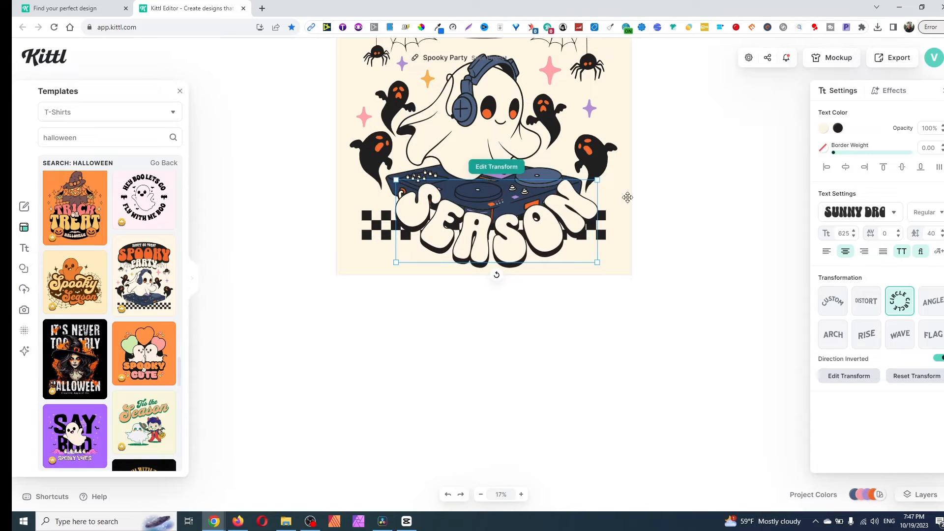
pyautogui.scroll(4, 732, 266)
pyautogui.scroll(-3, 708, 291)
pyautogui.click(696, 295)
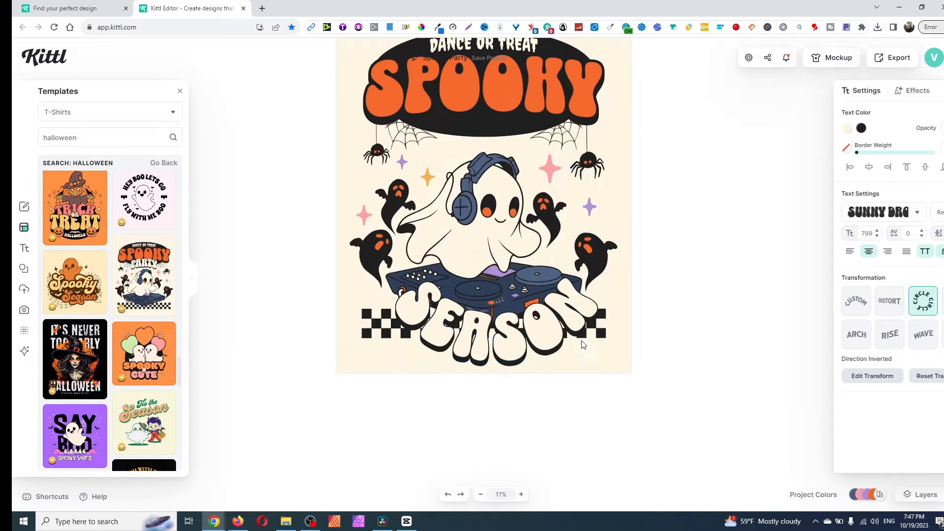
pyautogui.moveTo(487, 332); pyautogui.dragTo(449, 330)
pyautogui.click(725, 225)
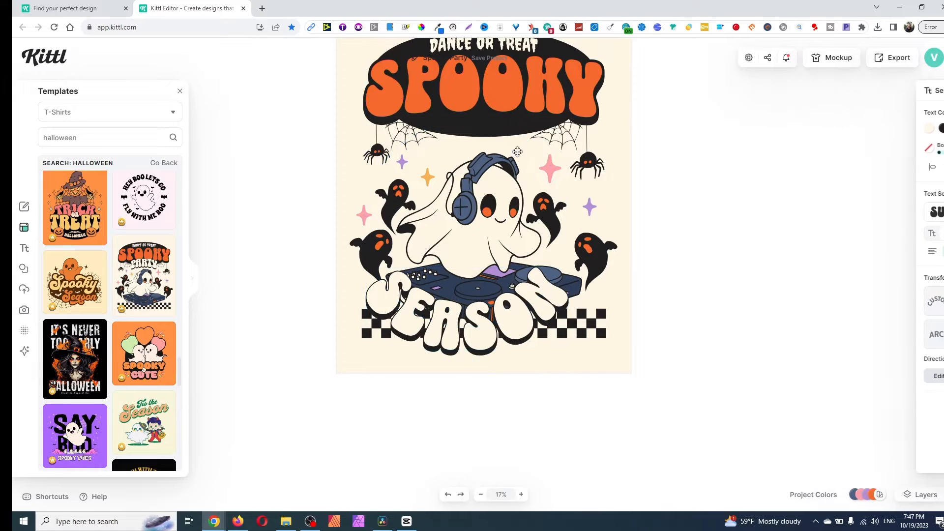
# - Move the small black ghosts, the spider-web banner and the DJ ghost slightly upward to make room above SEASON
pyautogui.click(368, 248)
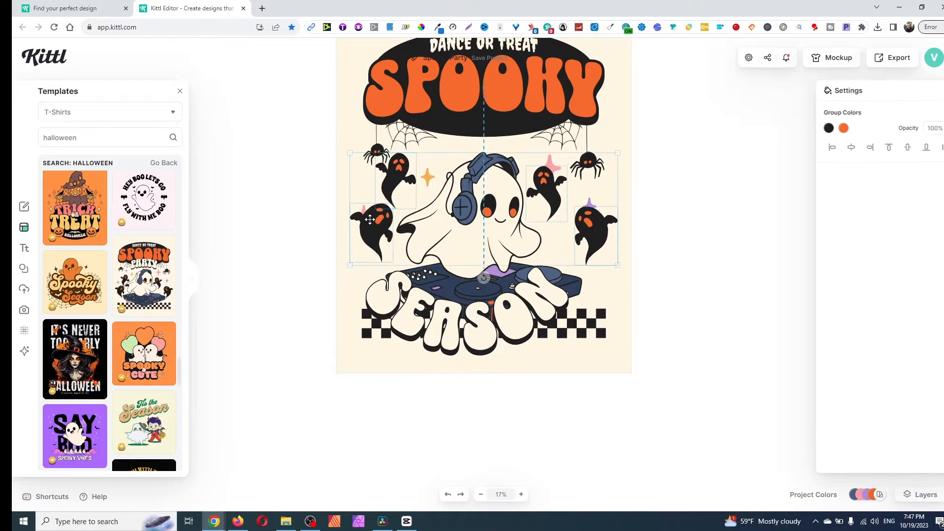
pyautogui.moveTo(368, 247); pyautogui.dragTo(378, 218)
pyautogui.moveTo(378, 132); pyautogui.dragTo(378, 126)
pyautogui.moveTo(510, 258); pyautogui.dragTo(514, 230)
pyautogui.click(692, 336)
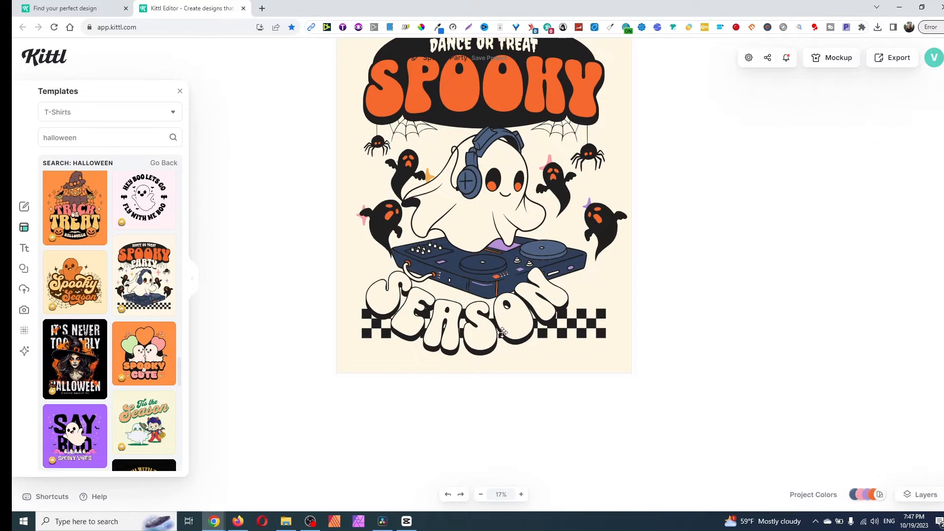
# - Shift the SEASON text right to centre it below the DJ deck, and move the black spider-web banner off the artboard
pyautogui.moveTo(502, 332); pyautogui.dragTo(522, 336)
pyautogui.click(734, 343)
pyautogui.scroll(4, 728, 341)
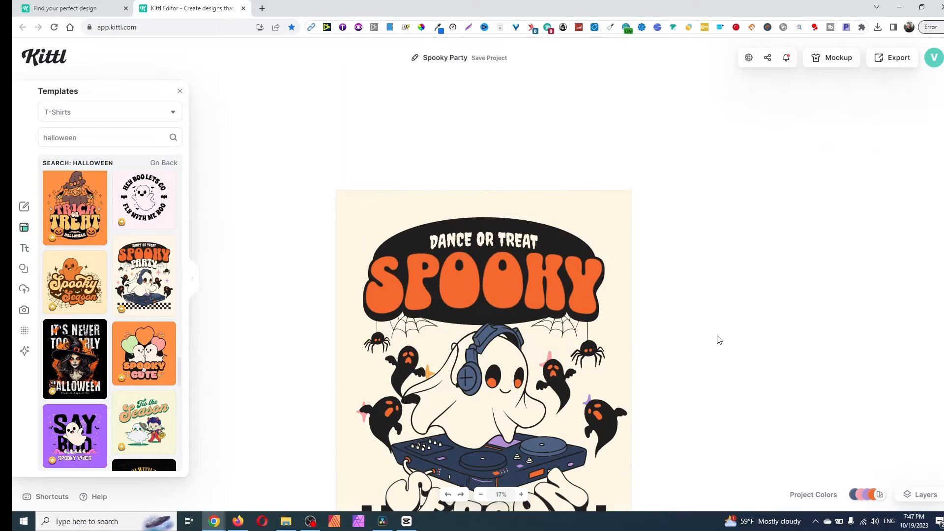
pyautogui.scroll(-2, 706, 331)
pyautogui.moveTo(543, 136); pyautogui.dragTo(235, 97)
# - Curve the SPOOKY text over the ghost with the Circle transformation and enlarge it to a font size of about 1111
pyautogui.moveTo(508, 182); pyautogui.dragTo(513, 168)
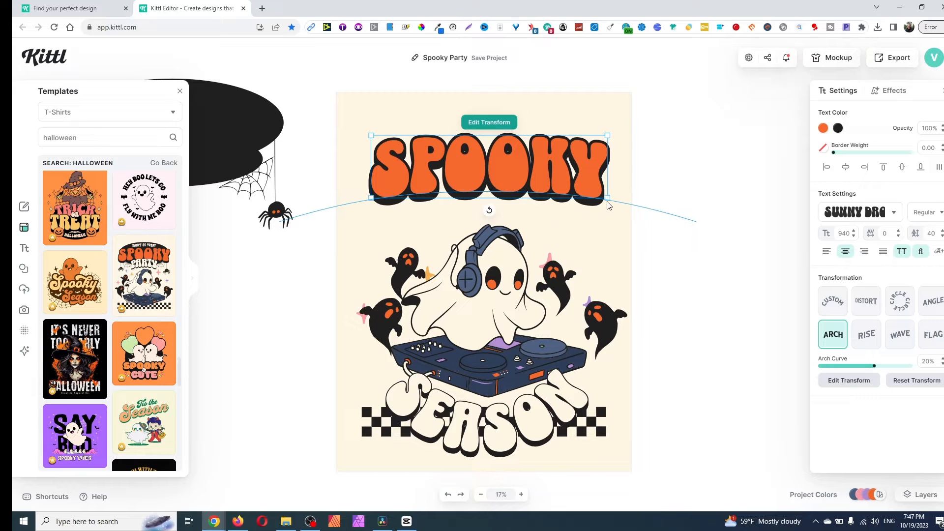
pyautogui.click(900, 301)
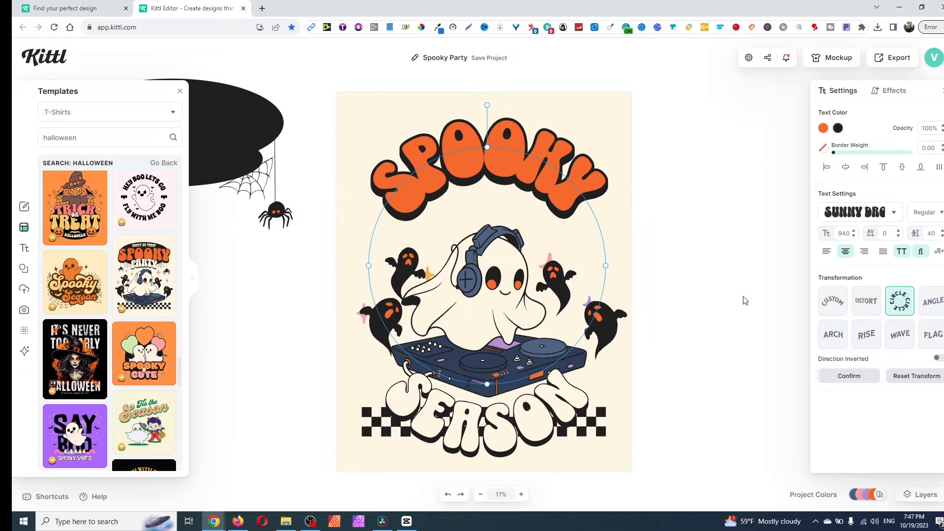
pyautogui.click(594, 220)
pyautogui.click(561, 208)
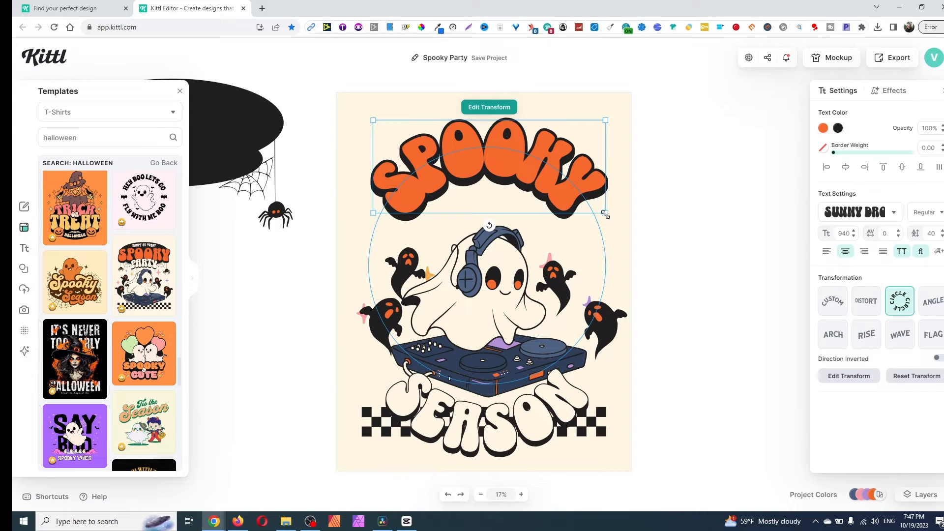
pyautogui.moveTo(605, 215); pyautogui.dragTo(625, 242)
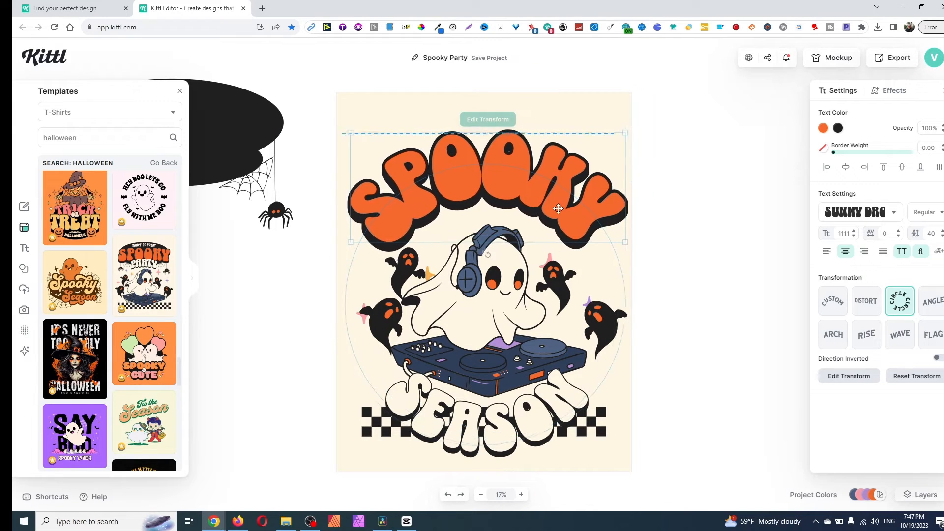
pyautogui.click(730, 385)
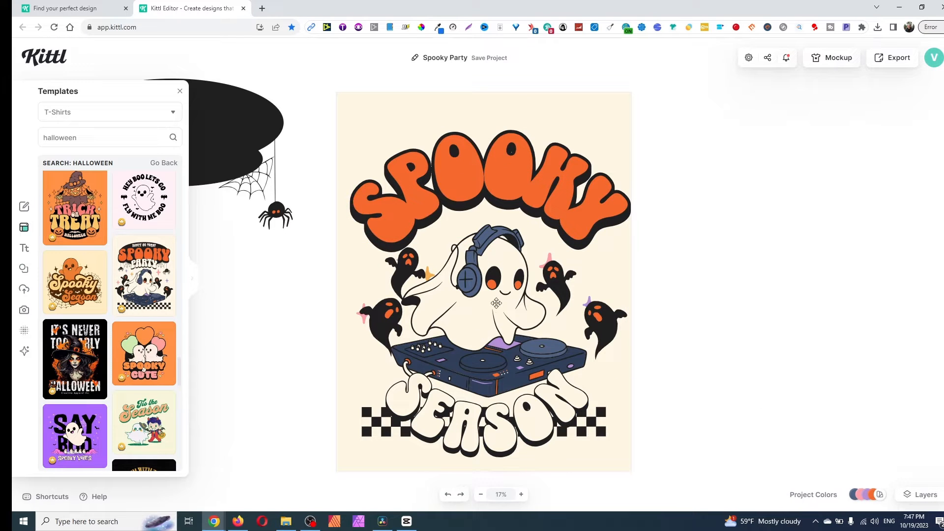
# - Move the DJ ghost off the artboard and search the element library for "halloween"
pyautogui.moveTo(495, 293); pyautogui.dragTo(206, 258)
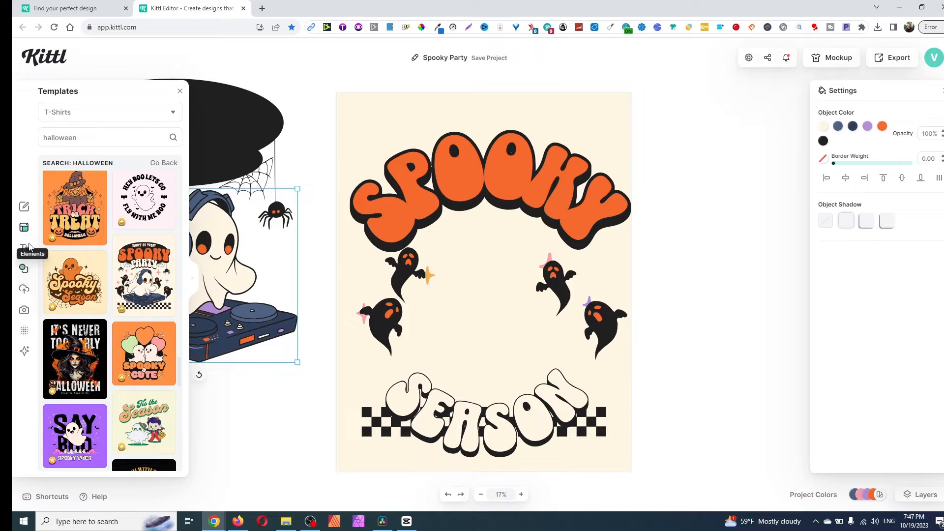
pyautogui.click(25, 268)
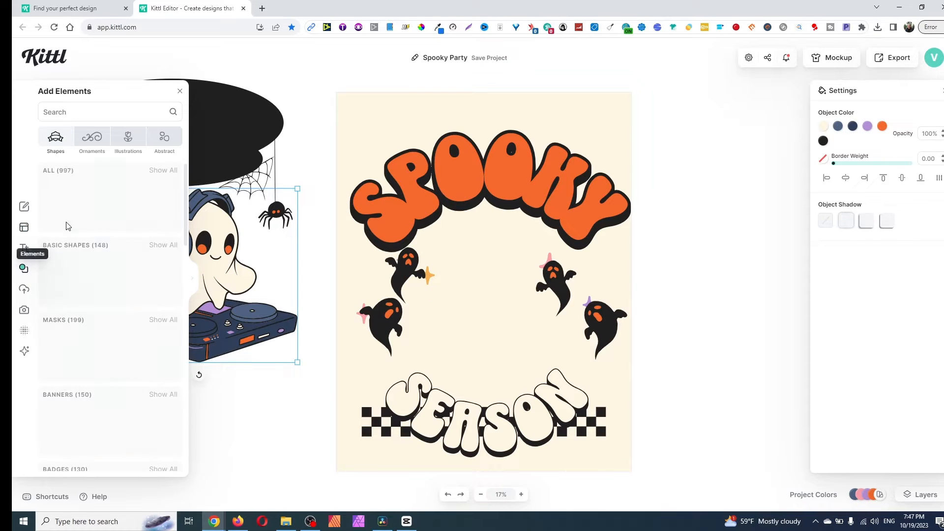
pyautogui.click(93, 117)
pyautogui.write('ha')
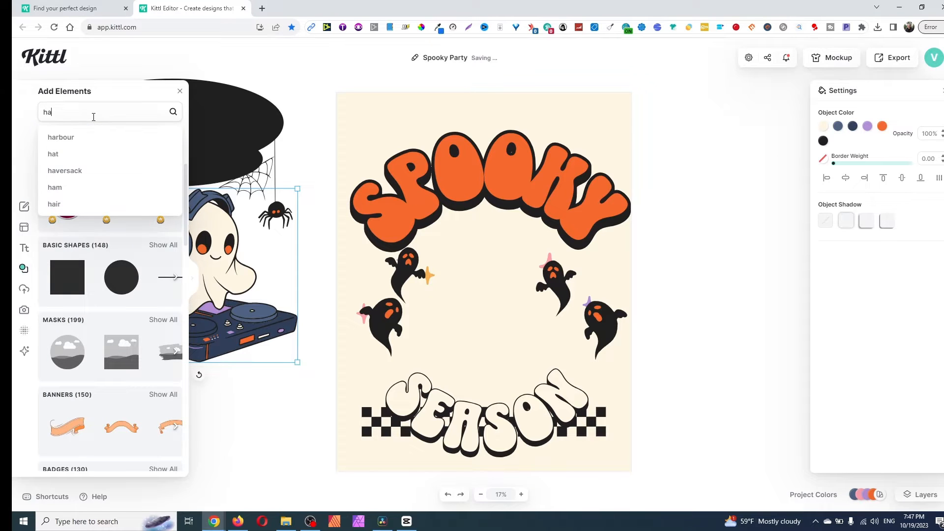
pyautogui.write('lloween')
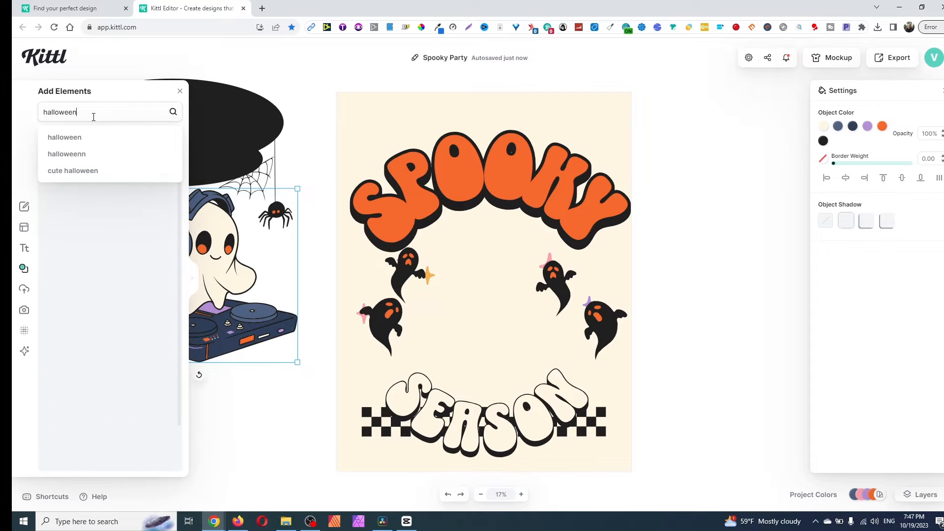
pyautogui.press('Return')
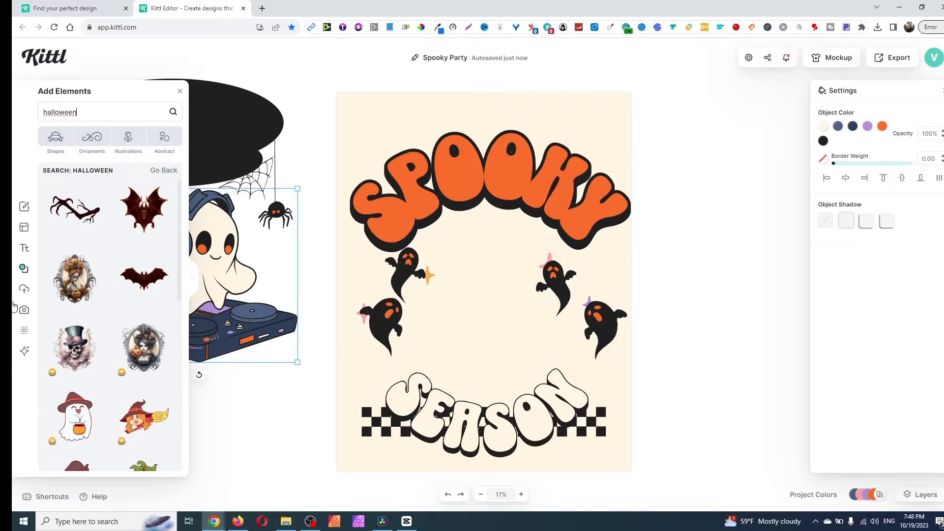
# - Add the skull with blue eyes and eyelashes from the halloween elements and place it centrally between SPOOKY and SEASON
pyautogui.scroll(-2, 79, 317)
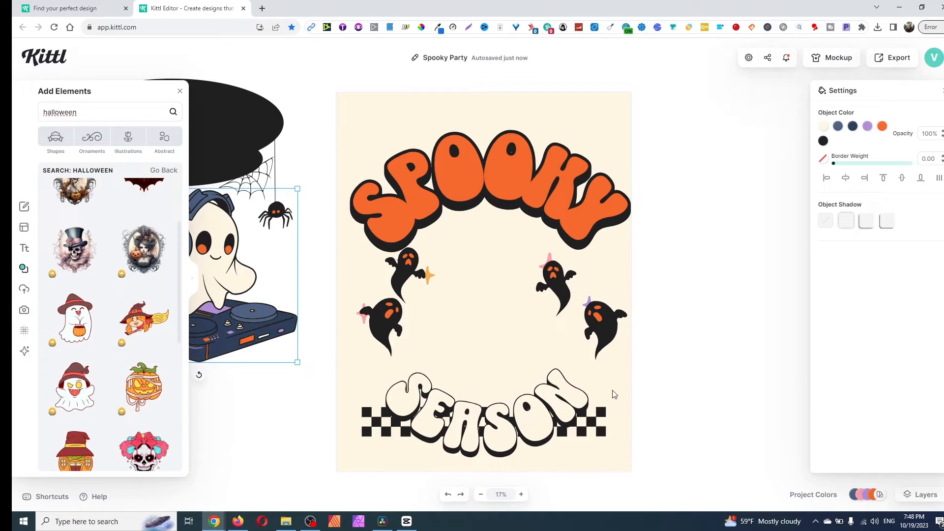
pyautogui.scroll(-2, 98, 388)
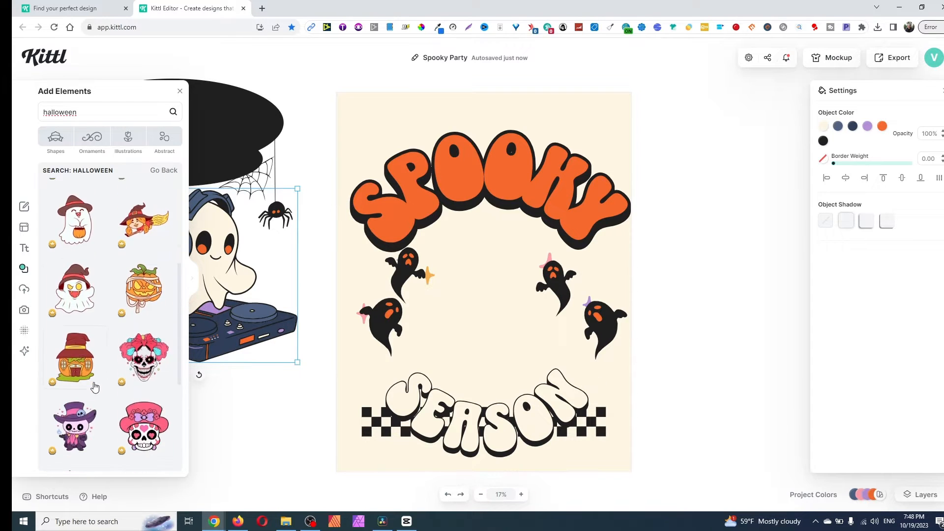
pyautogui.scroll(-2, 96, 384)
pyautogui.scroll(-1, 100, 375)
pyautogui.scroll(-6, 100, 375)
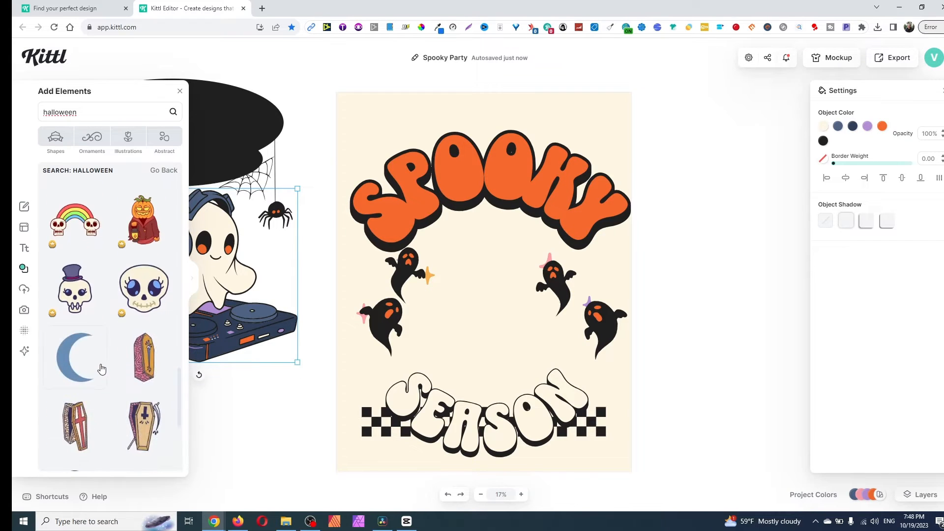
pyautogui.moveTo(140, 295); pyautogui.dragTo(609, 176)
pyautogui.moveTo(525, 289); pyautogui.dragTo(489, 338)
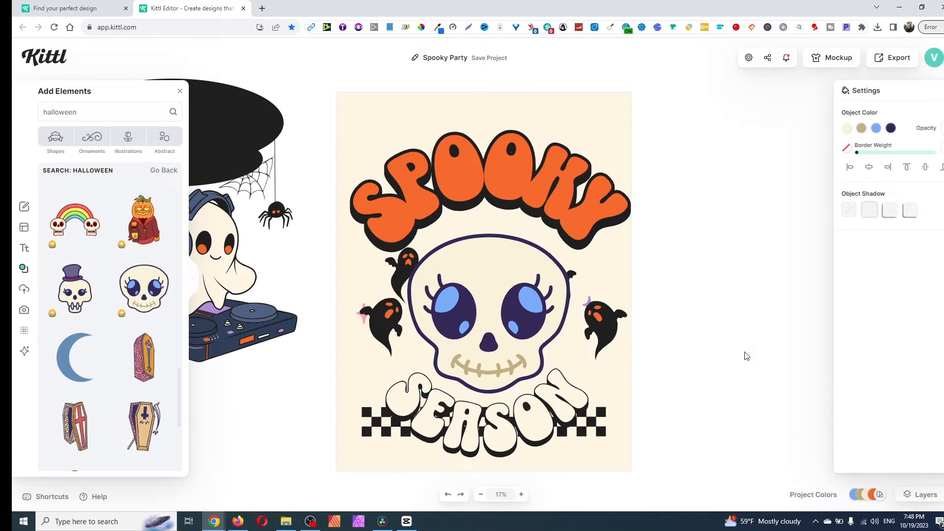
# - Enlarge the skull slightly so it fills the space between the SPOOKY and SEASON texts
pyautogui.click(491, 253)
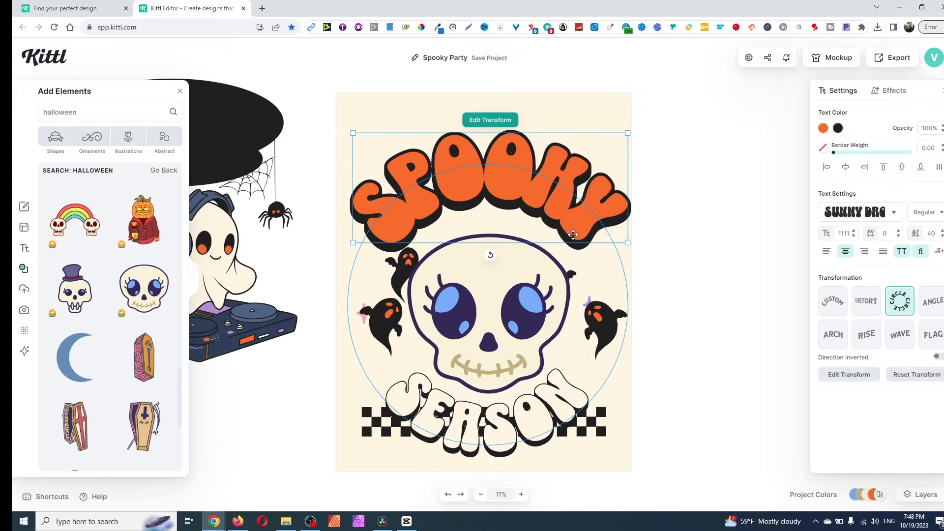
pyautogui.click(748, 329)
pyautogui.click(528, 316)
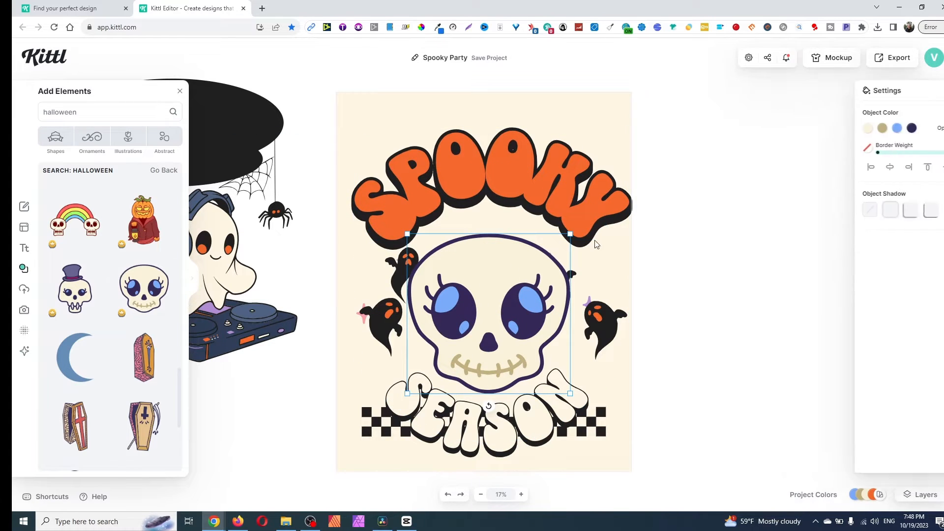
pyautogui.moveTo(570, 233); pyautogui.dragTo(582, 224)
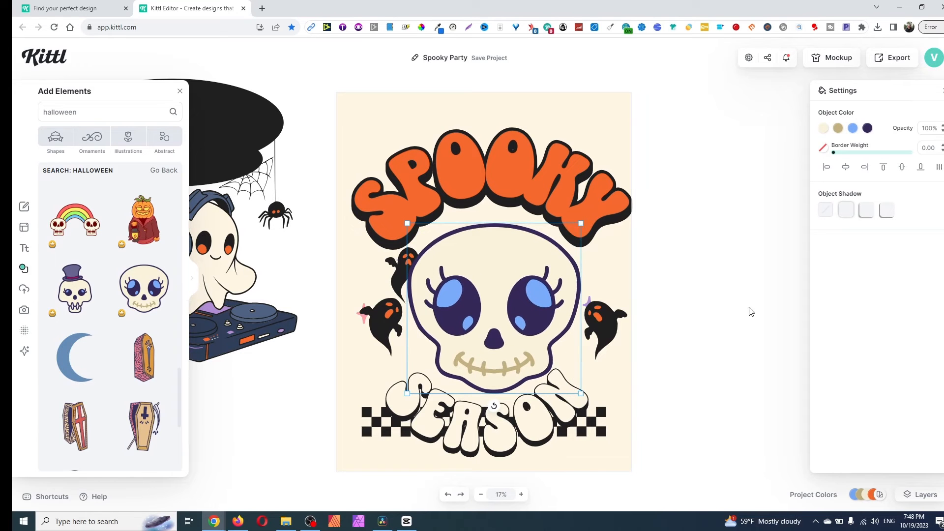
pyautogui.click(747, 311)
# - Move the ghost group slightly down and left, then shift the upper-left ghost further left and the lower-left ghost down beside the skull
pyautogui.click(368, 331)
pyautogui.moveTo(369, 332); pyautogui.dragTo(360, 347)
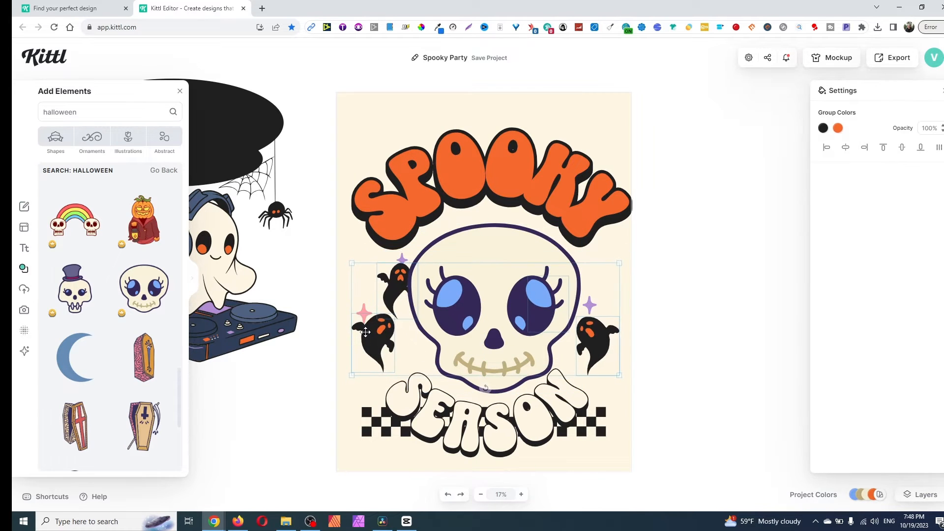
pyautogui.doubleClick(391, 279)
pyautogui.moveTo(391, 279); pyautogui.dragTo(379, 278)
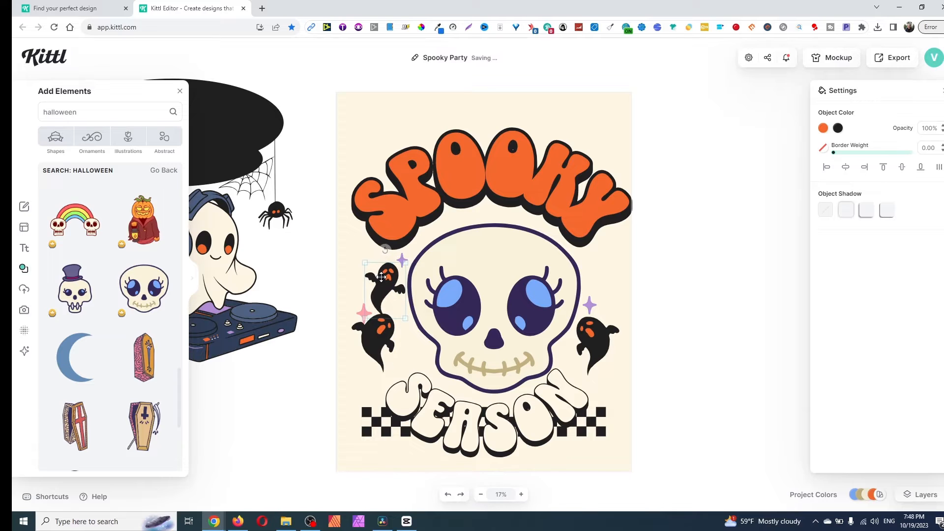
pyautogui.moveTo(370, 333); pyautogui.dragTo(379, 360)
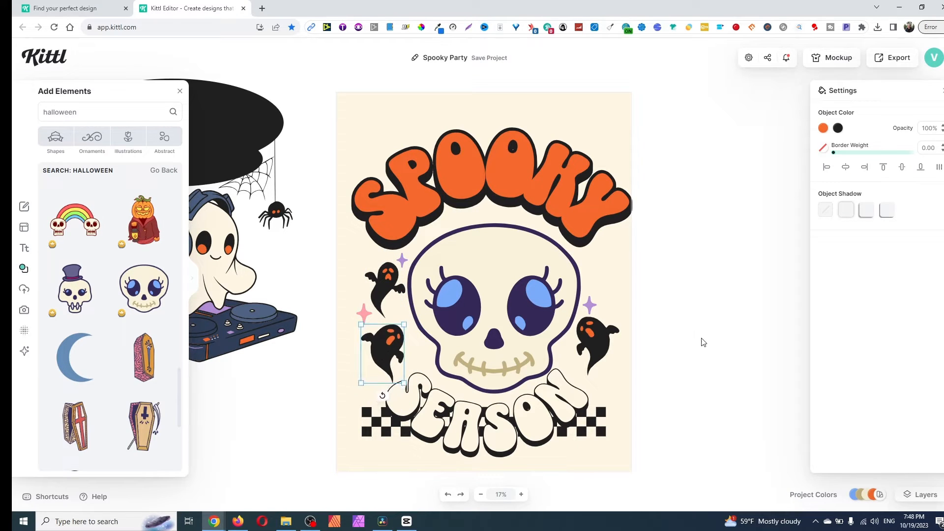
# - Move the lower-right ghost within its group slightly down and left, and make it a little smaller
pyautogui.click(734, 332)
pyautogui.click(586, 334)
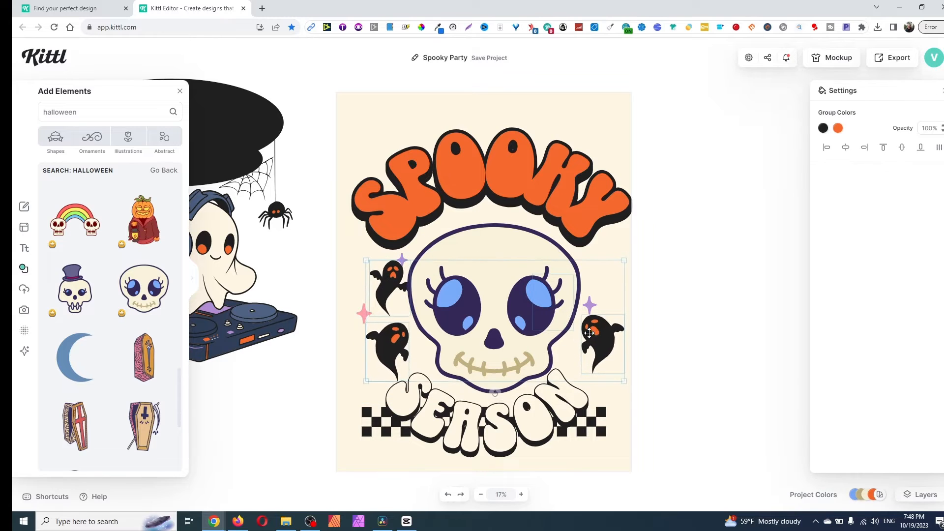
pyautogui.click(657, 362)
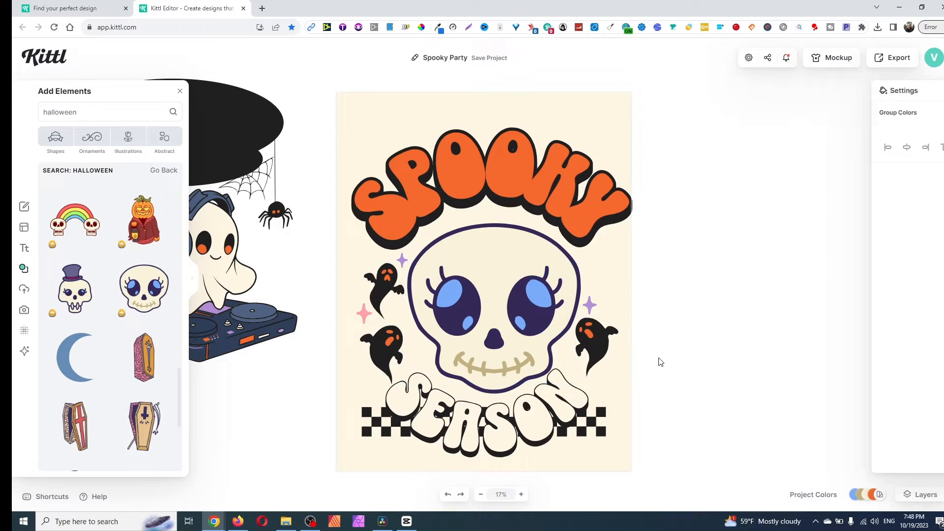
pyautogui.click(595, 348)
pyautogui.click(592, 357)
pyautogui.moveTo(592, 358); pyautogui.dragTo(590, 362)
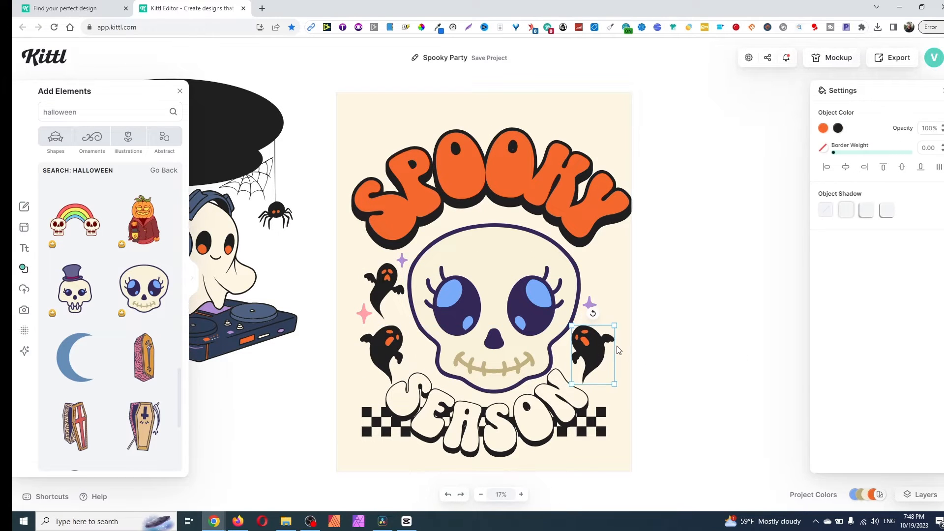
pyautogui.moveTo(613, 328); pyautogui.dragTo(610, 335)
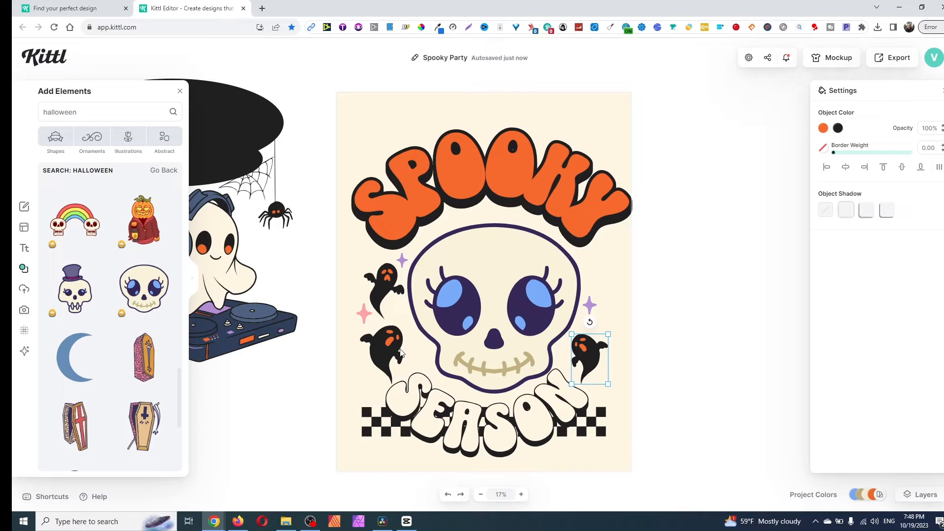
# - Look through more halloween elements and move the large skull off the artboard to its right side
pyautogui.scroll(-4, 138, 363)
pyautogui.scroll(-3, 99, 378)
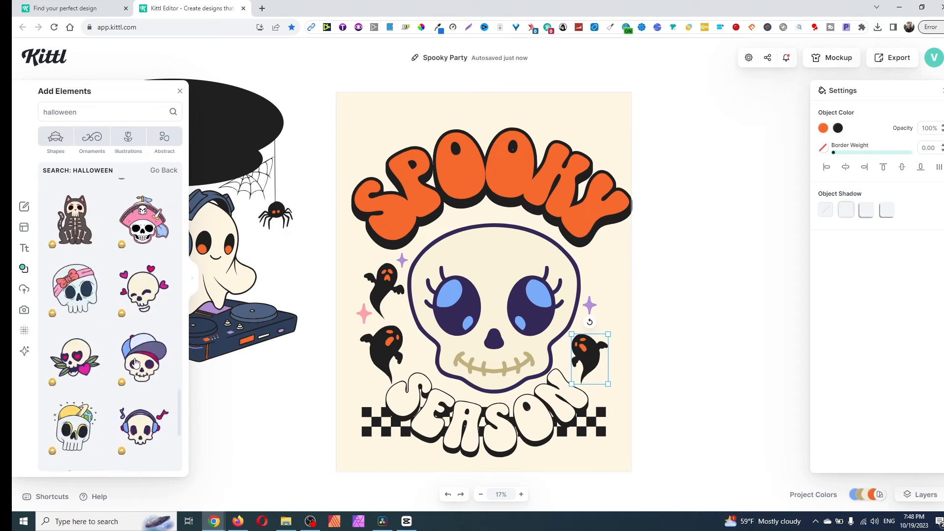
pyautogui.scroll(2, 84, 388)
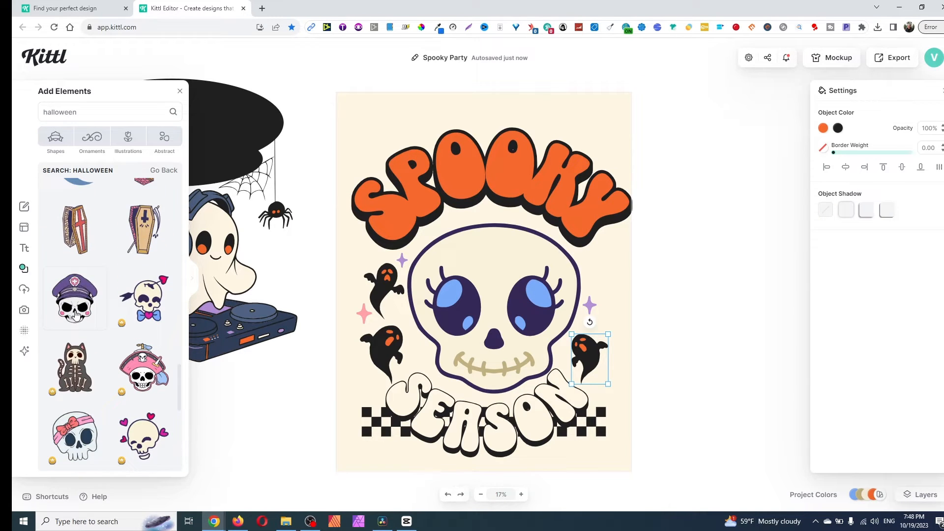
pyautogui.moveTo(490, 283); pyautogui.dragTo(770, 276)
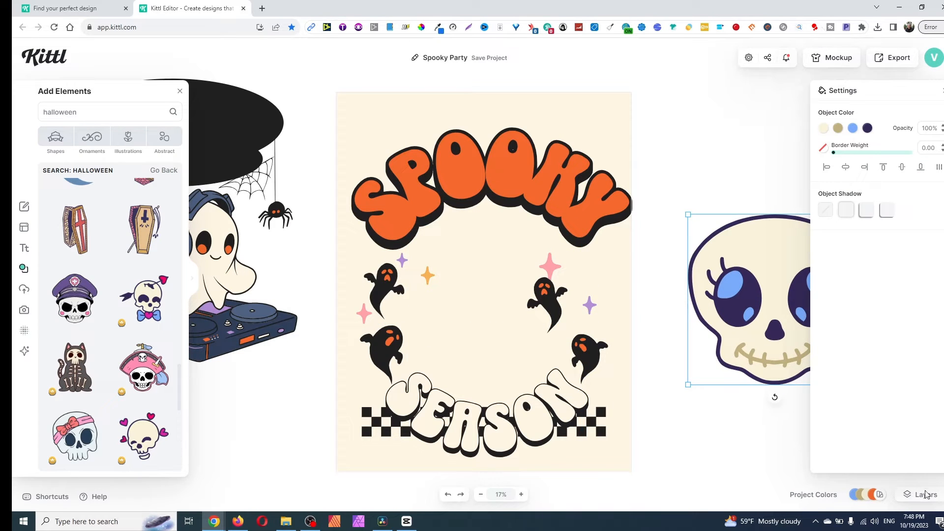
# - Switch Trim view on to preview the artboard without the surrounding objects, and switch it off again
pyautogui.click(749, 59)
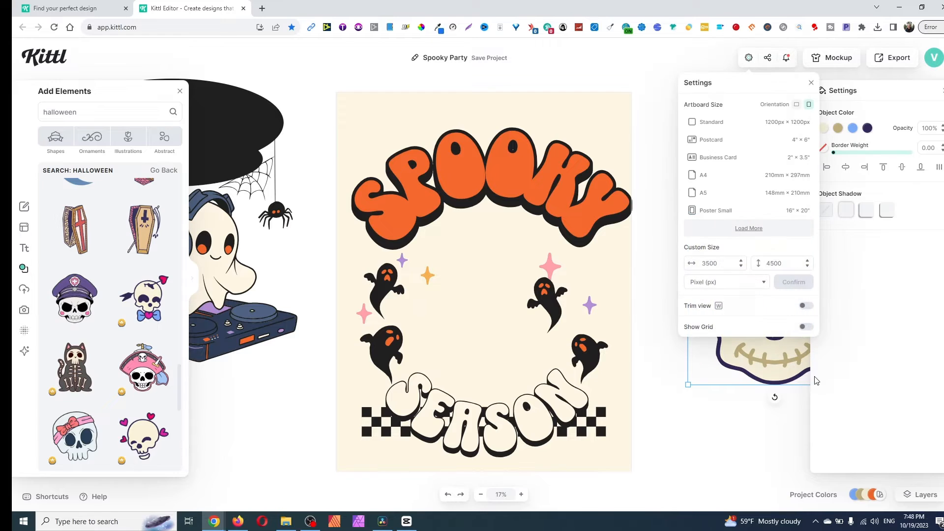
pyautogui.click(806, 306)
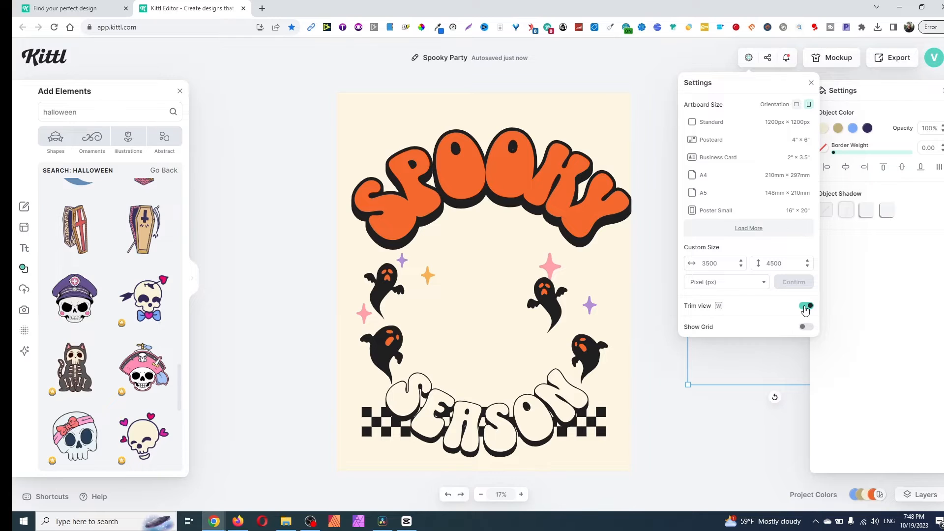
pyautogui.click(805, 306)
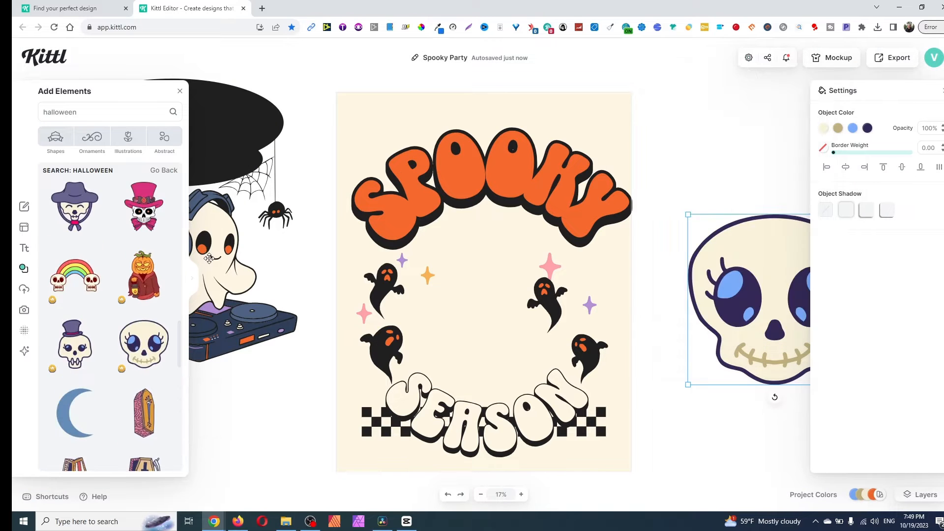
# - Move the DJ ghost lower beside the artboard, clear of the hanging spider
pyautogui.moveTo(227, 257); pyautogui.dragTo(233, 327)
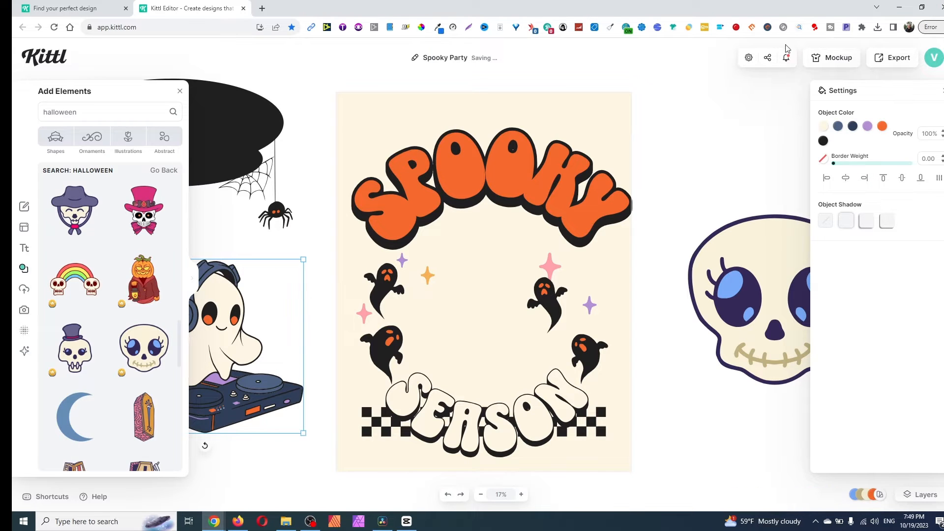
# - Show the grid over the artboard, try out its size setting, and hide the grid again
pyautogui.click(748, 58)
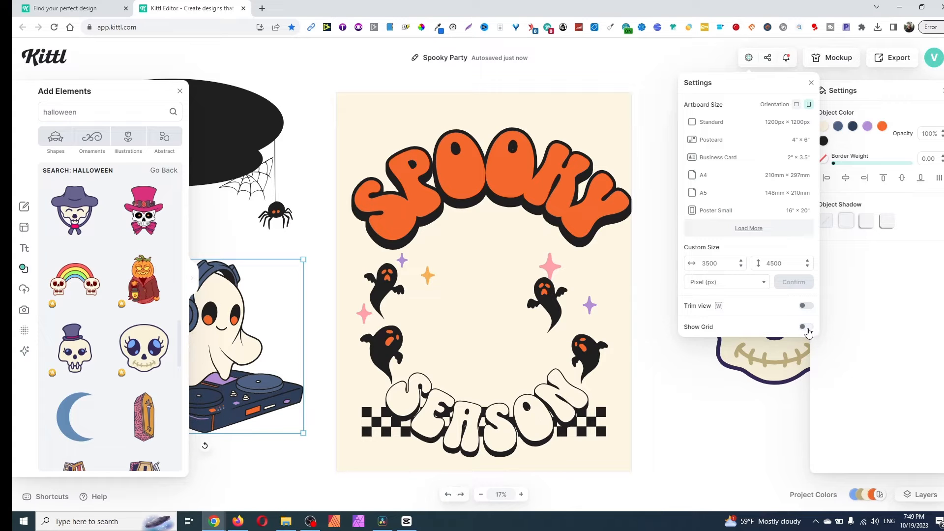
pyautogui.click(805, 327)
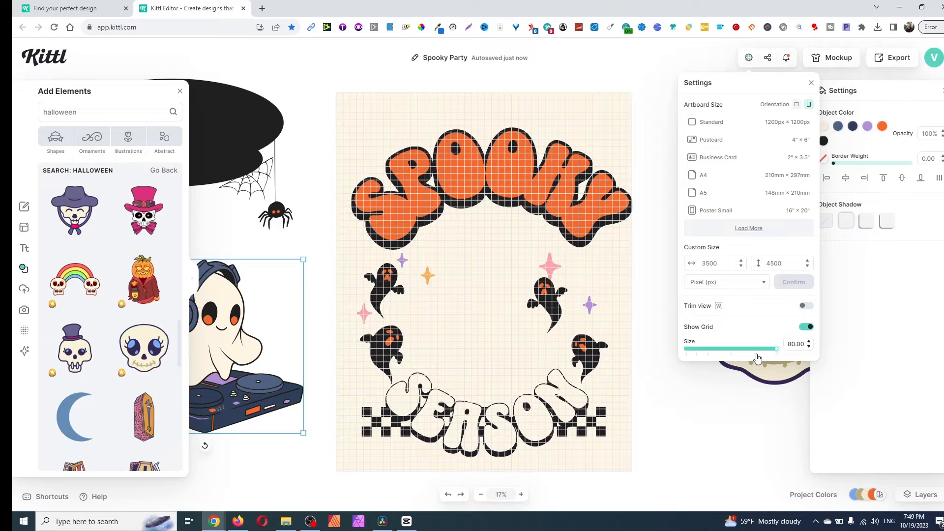
pyautogui.moveTo(757, 354)
pyautogui.mouseDown()
pyautogui.moveTo(711, 354)
pyautogui.moveTo(773, 352)
pyautogui.mouseUp()
pyautogui.click(806, 328)
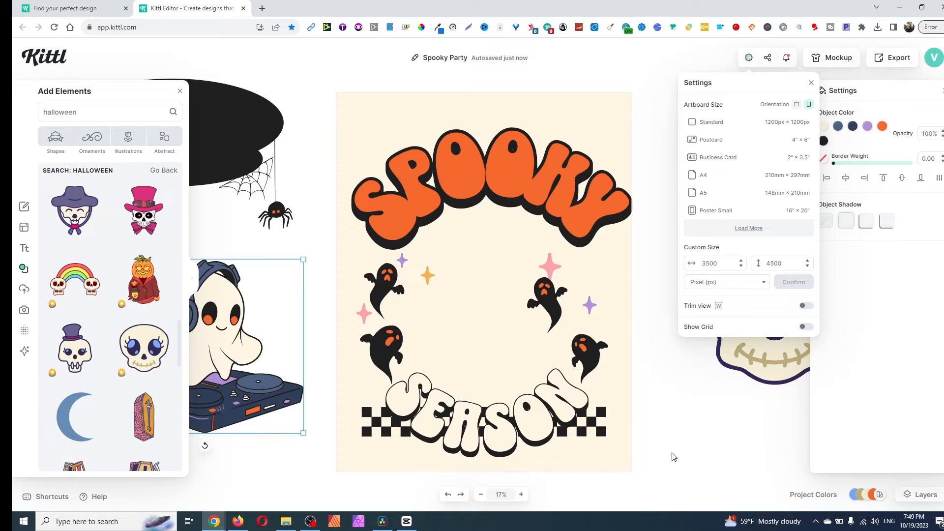
pyautogui.click(693, 421)
# - Move the SPOOKY text up and try aligning it to the artboard's centre, middle, left, top and bottom
pyautogui.moveTo(467, 176); pyautogui.dragTo(464, 167)
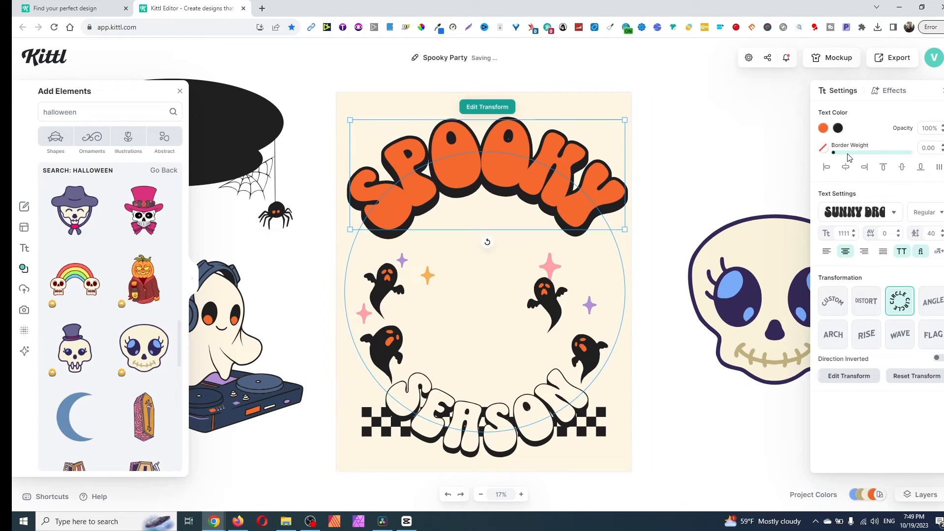
pyautogui.click(845, 166)
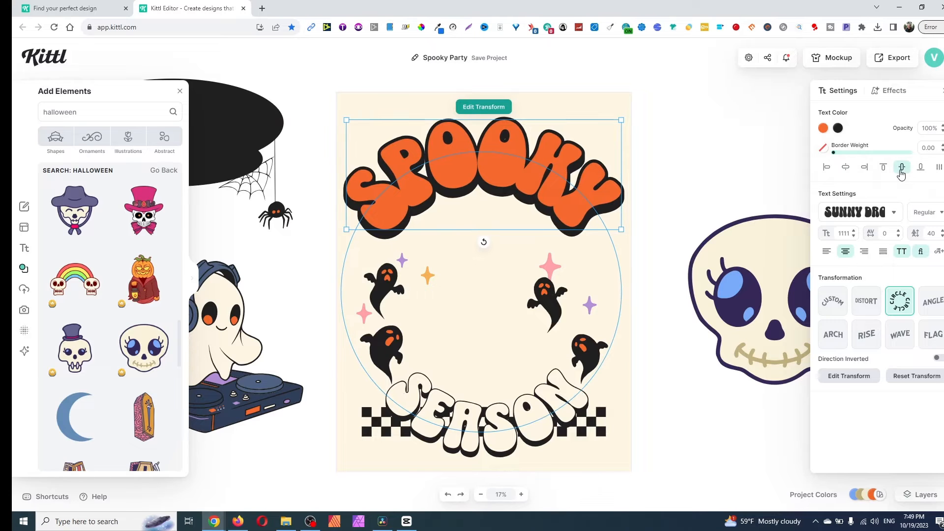
pyautogui.click(901, 166)
pyautogui.click(827, 167)
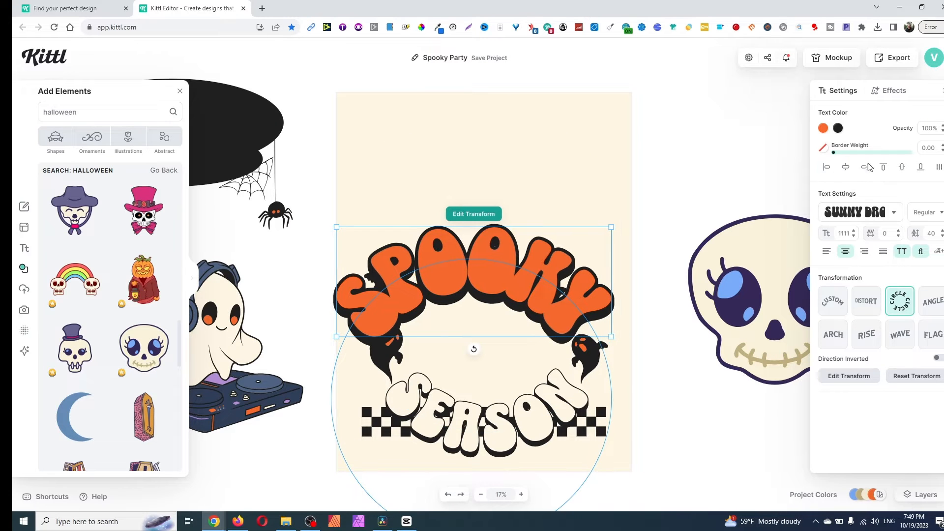
pyautogui.click(850, 170)
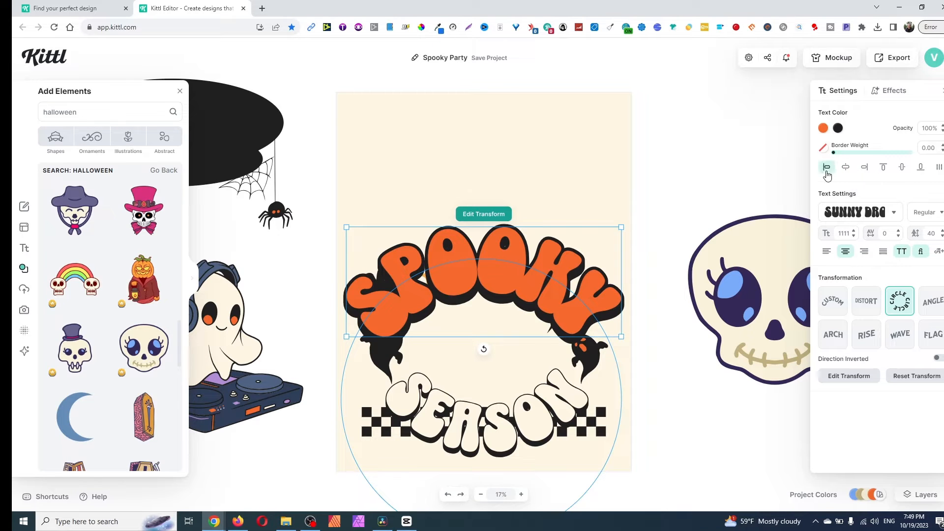
pyautogui.click(827, 167)
pyautogui.click(883, 168)
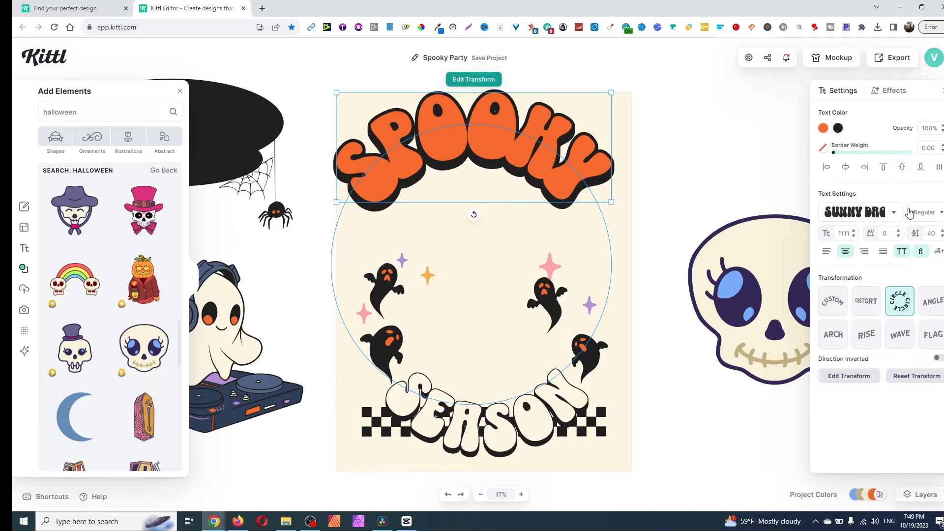
pyautogui.click(922, 167)
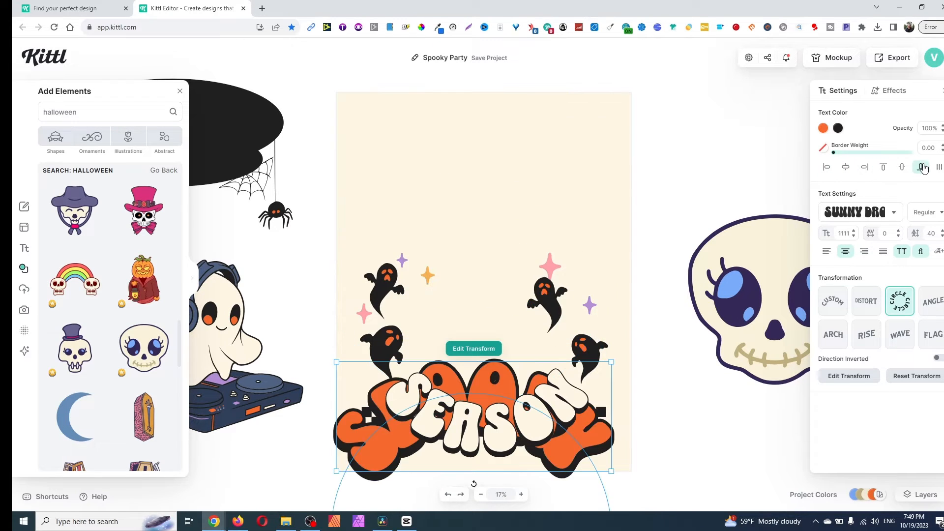
# - Centre the SPOOKY text horizontally on the artboard, align it to the top edge, and lower it slightly to leave a margin
pyautogui.click(846, 167)
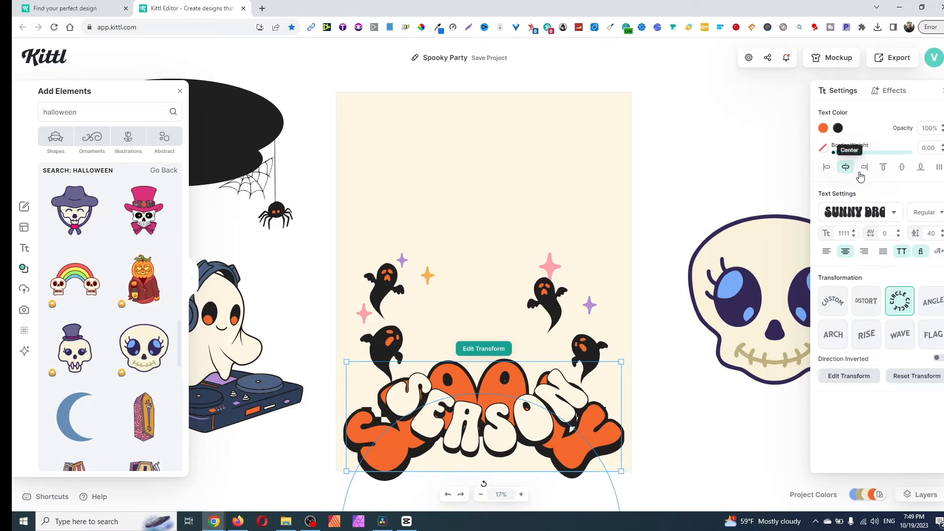
pyautogui.click(883, 168)
pyautogui.moveTo(553, 143); pyautogui.dragTo(572, 161)
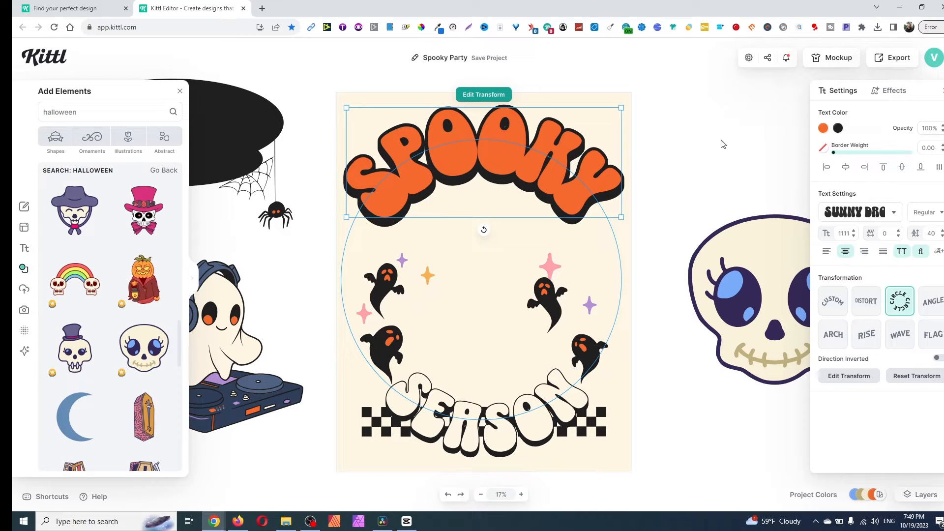
pyautogui.click(270, 335)
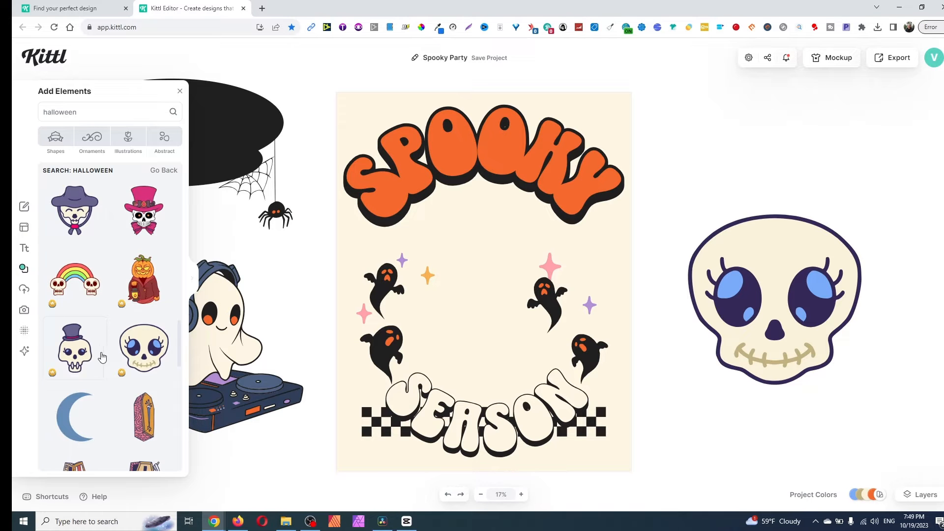
# - Add the skull with the purple peaked cap from the Halloween elements and enlarge it between the SPOOKY and SEASON texts
pyautogui.scroll(5, 104, 345)
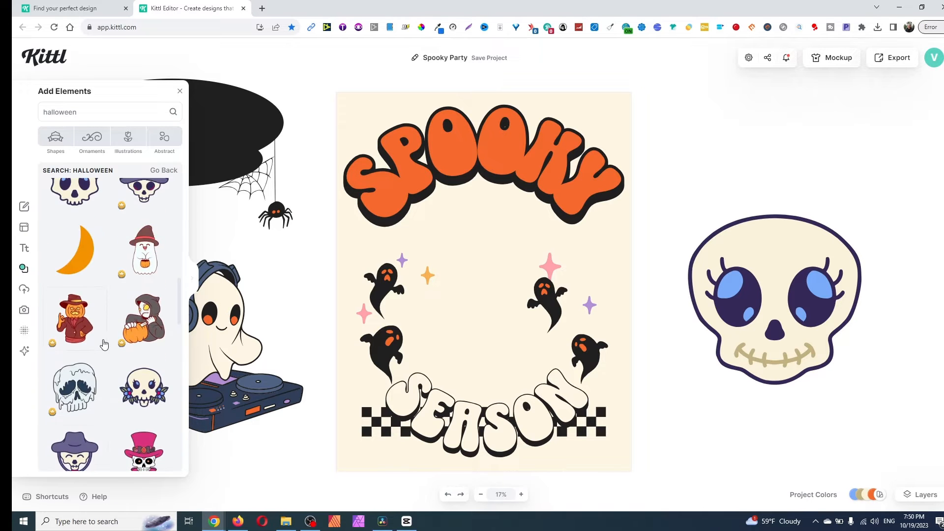
pyautogui.scroll(-10, 101, 339)
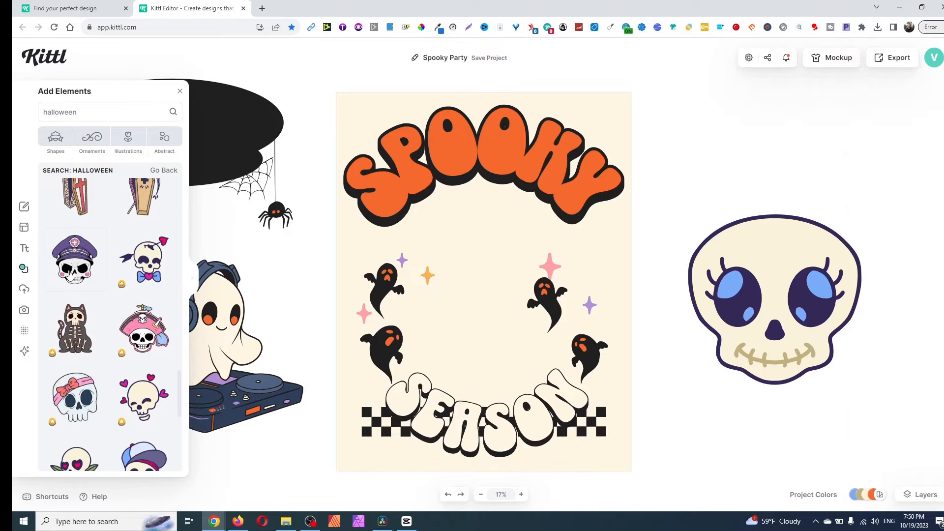
pyautogui.click(71, 275)
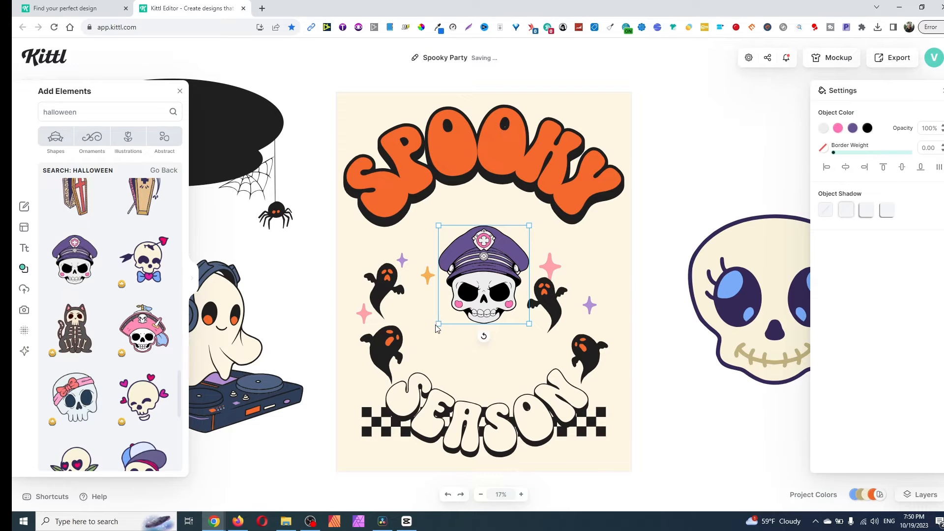
pyautogui.moveTo(438, 325); pyautogui.dragTo(371, 395)
pyautogui.moveTo(485, 314); pyautogui.dragTo(516, 285)
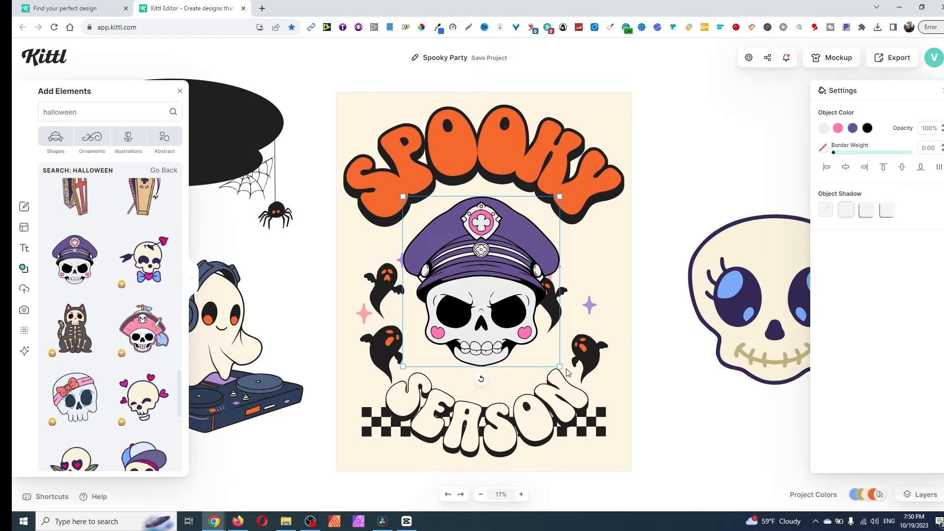
# - Move the overlapped ghost out beside the purple cap, then enlarge the capped skull and place it on the artboard's vertical centre line
pyautogui.click(591, 361)
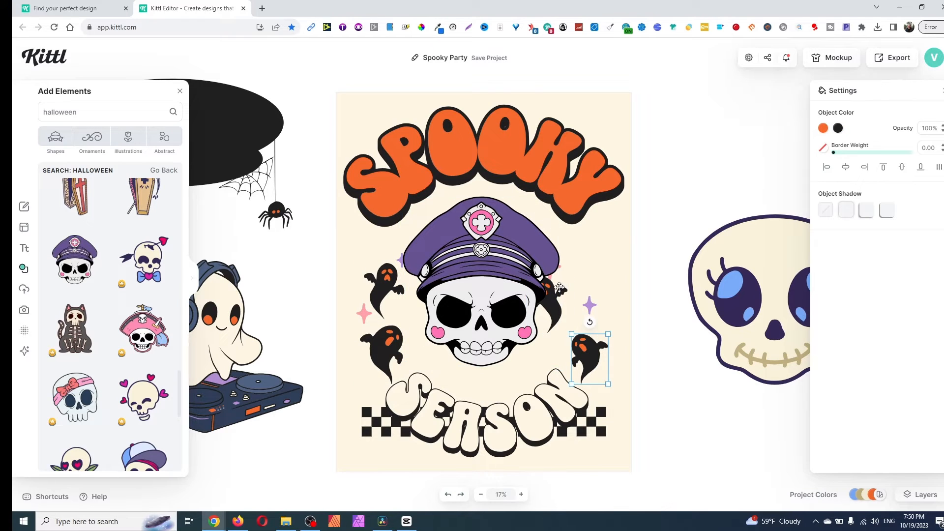
pyautogui.moveTo(559, 288); pyautogui.dragTo(616, 260)
pyautogui.click(499, 289)
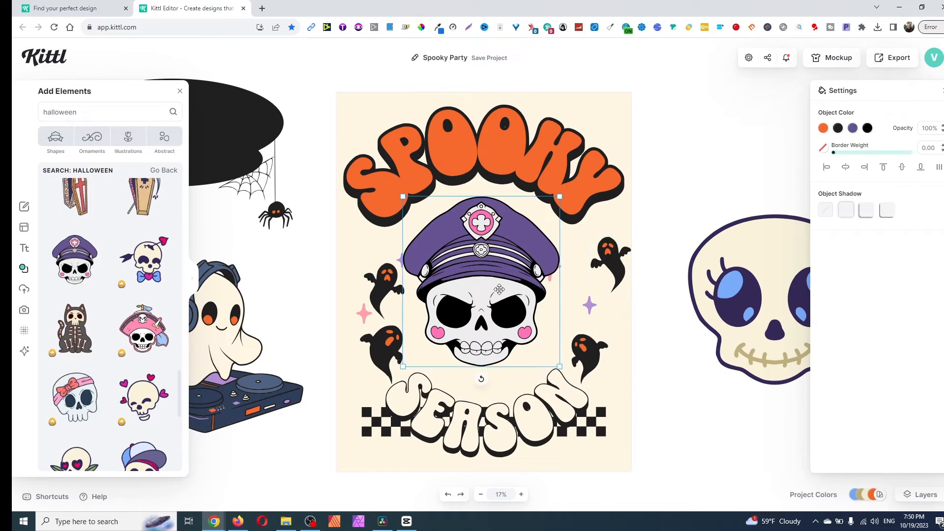
pyautogui.moveTo(560, 368); pyautogui.dragTo(585, 395)
pyautogui.moveTo(533, 335); pyautogui.dragTo(524, 341)
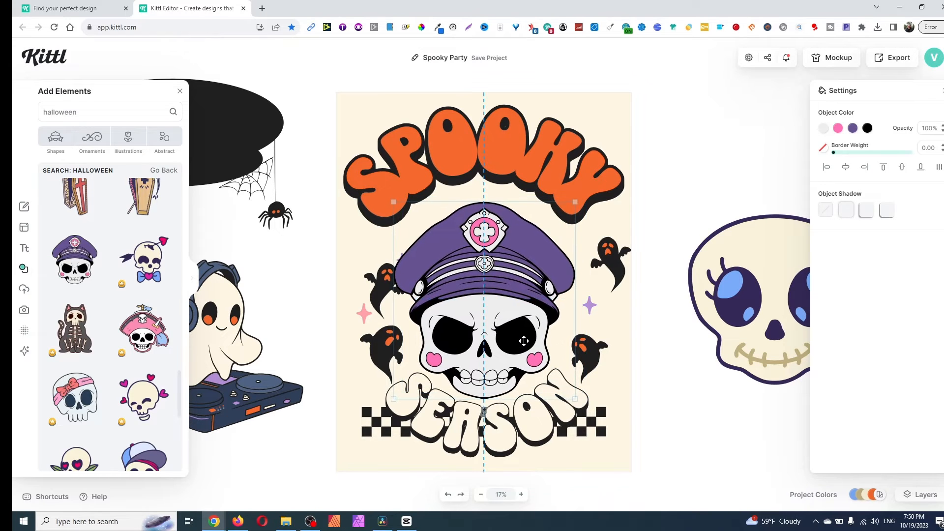
# - Shrink the SPOOKY text slightly and lower it so that it arches closely over the skull's cap
pyautogui.moveTo(603, 427)
pyautogui.mouseDown()
pyautogui.moveTo(602, 332)
pyautogui.moveTo(605, 440)
pyautogui.moveTo(603, 431)
pyautogui.mouseUp()
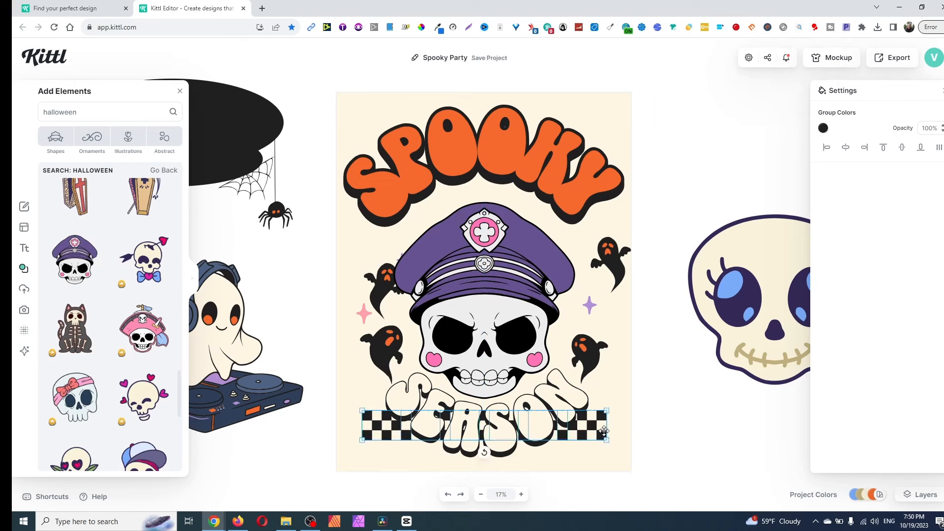
pyautogui.click(735, 418)
pyautogui.click(525, 156)
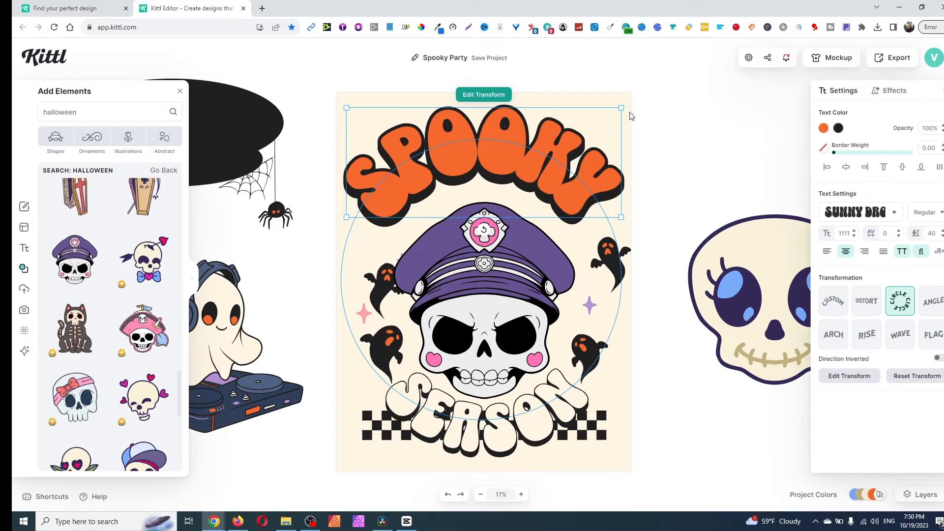
pyautogui.moveTo(621, 107); pyautogui.dragTo(599, 116)
pyautogui.moveTo(539, 149); pyautogui.dragTo(550, 159)
pyautogui.click(731, 201)
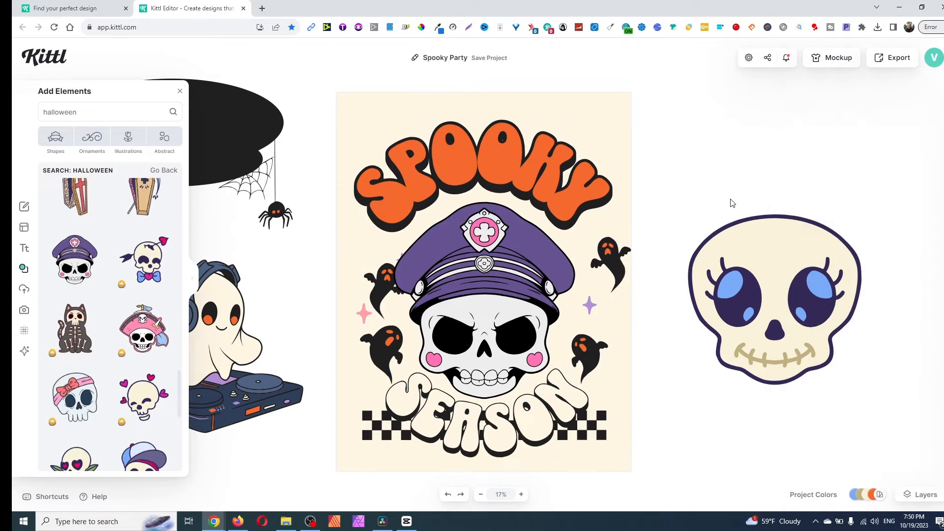
# - Browse further Halloween elements and move the ghosts and sparkle stars off the artboard
pyautogui.scroll(-8, 78, 320)
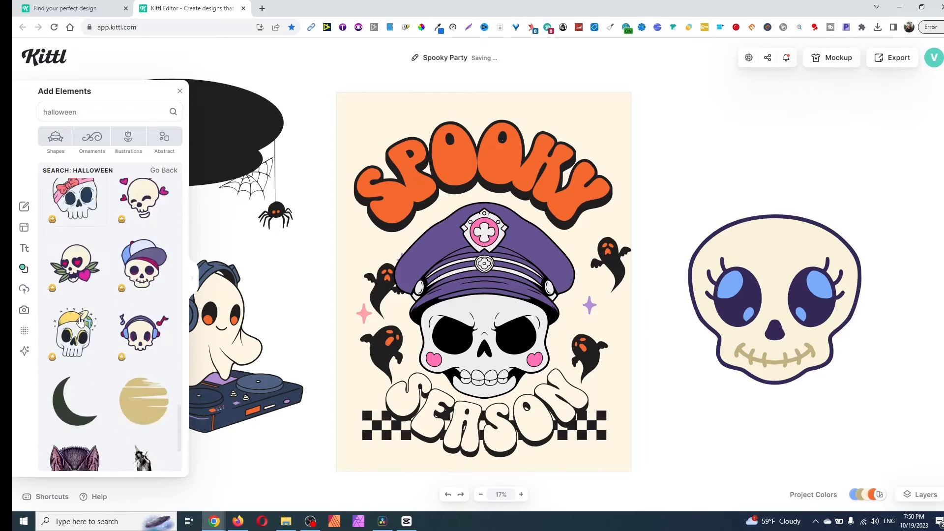
pyautogui.scroll(-3, 81, 323)
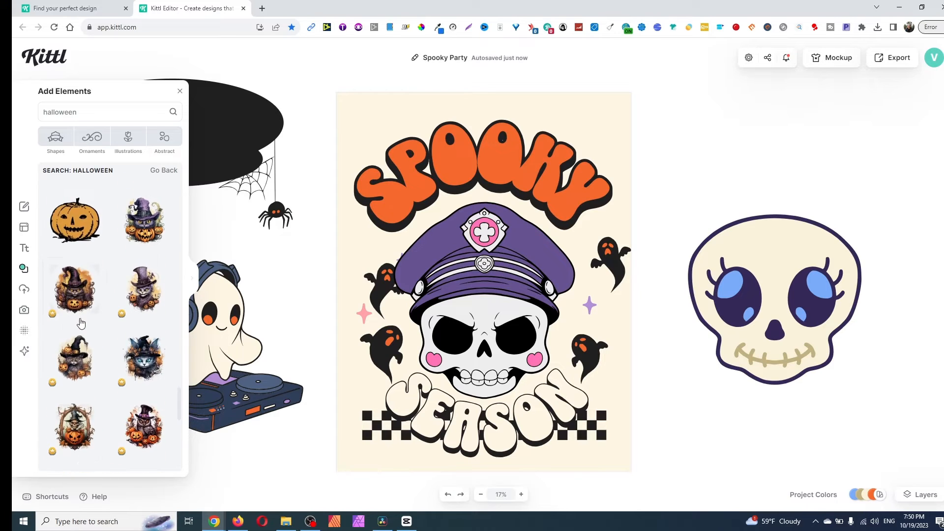
pyautogui.scroll(1, 82, 327)
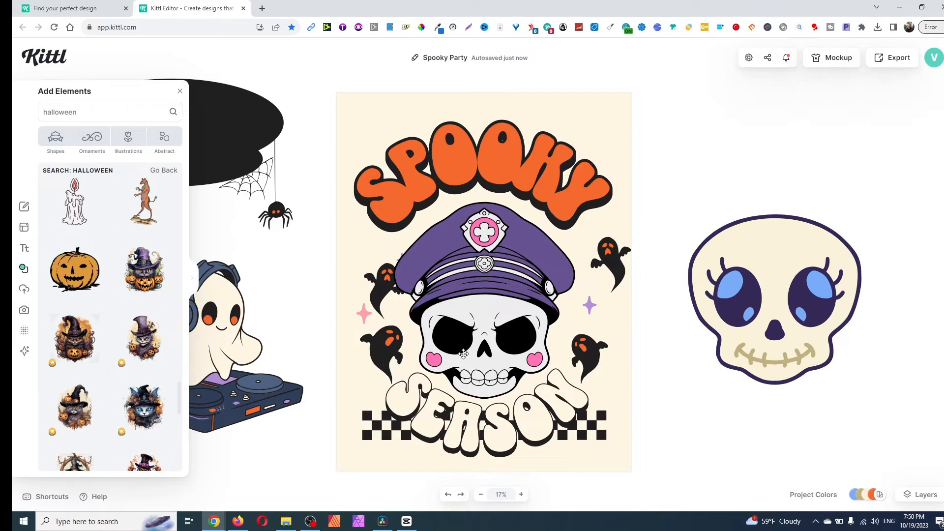
pyautogui.moveTo(398, 306); pyautogui.dragTo(700, 157)
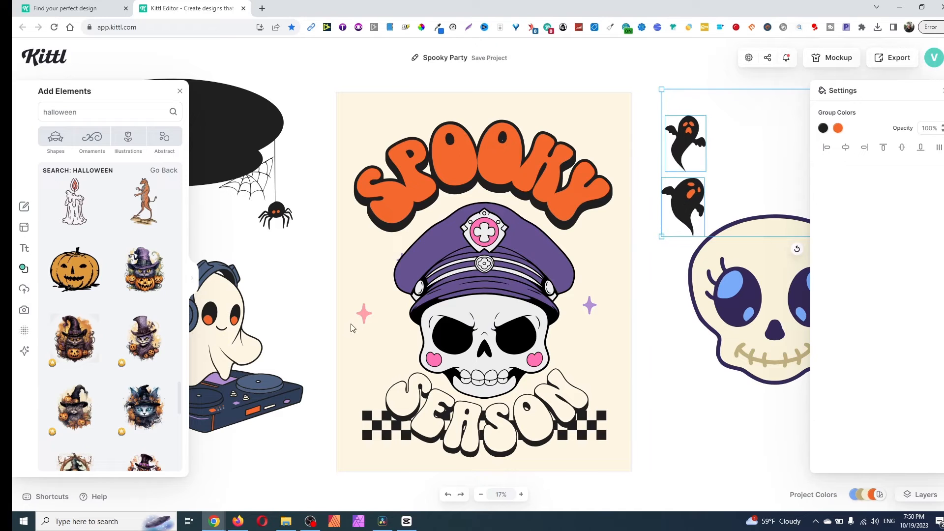
pyautogui.moveTo(363, 314); pyautogui.dragTo(693, 288)
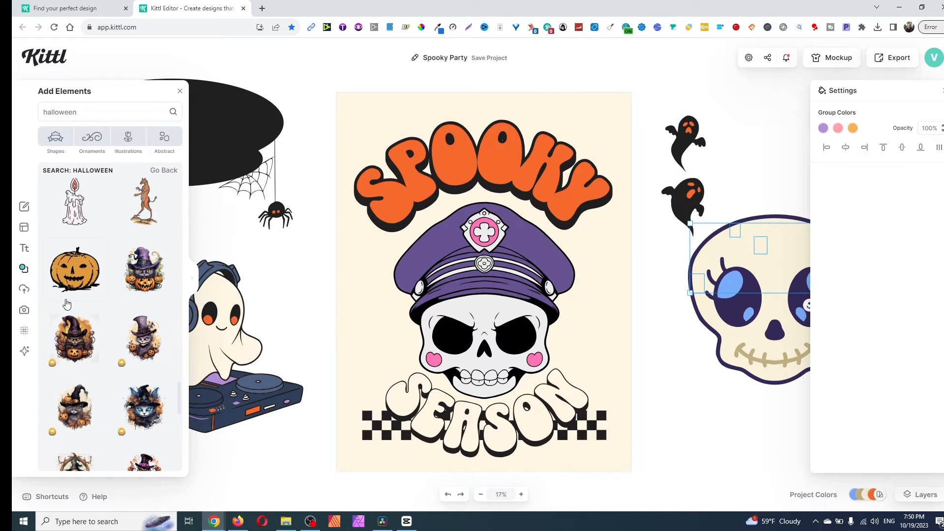
# - Add the orange carved pumpkin, shrink it, and place copies on both sides of the skull with a smaller one above the left pumpkin
pyautogui.click(540, 229)
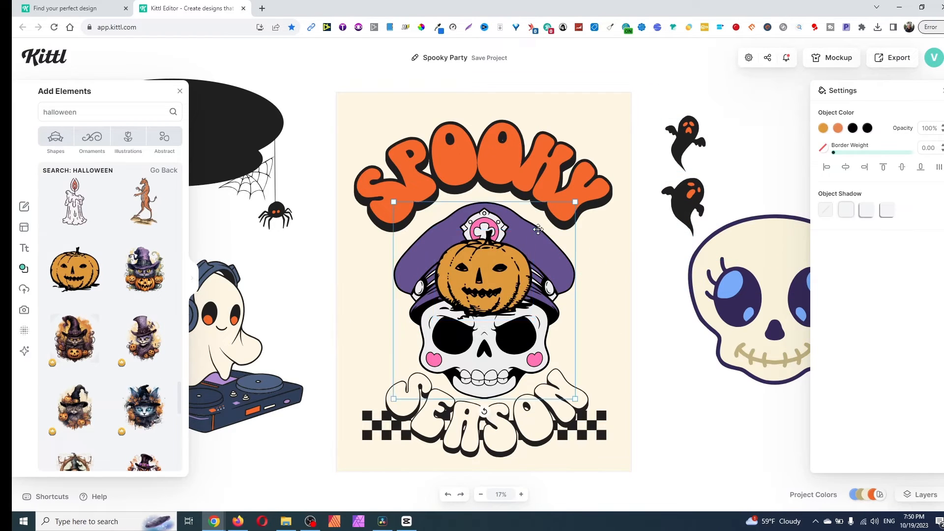
pyautogui.click(484, 268)
pyautogui.moveTo(532, 231); pyautogui.dragTo(491, 271)
pyautogui.moveTo(469, 301); pyautogui.dragTo(582, 345)
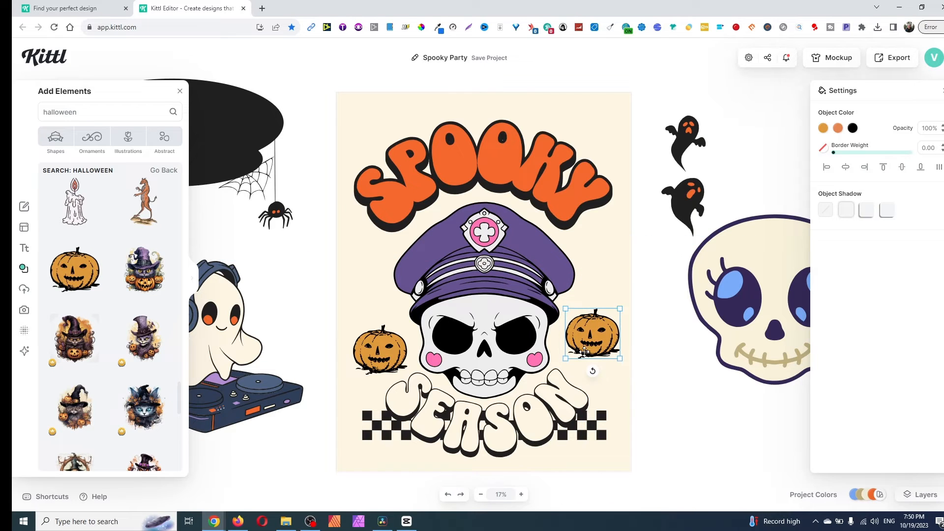
pyautogui.click(384, 354)
pyautogui.moveTo(384, 353); pyautogui.dragTo(353, 293)
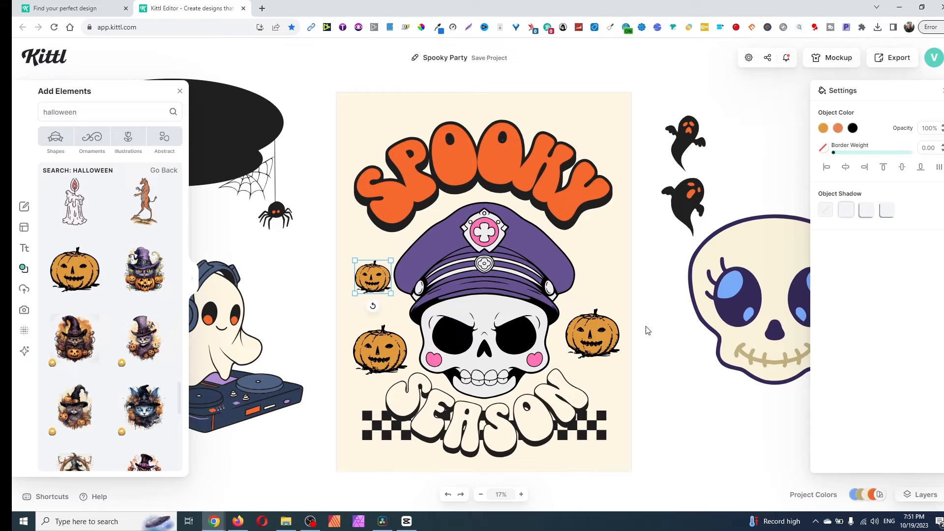
# - Shrink the pumpkin on the skull's right side, flip it horizontally and set it beside the jaw
pyautogui.click(606, 329)
pyautogui.moveTo(619, 310); pyautogui.dragTo(574, 286)
pyautogui.rightClick(575, 285)
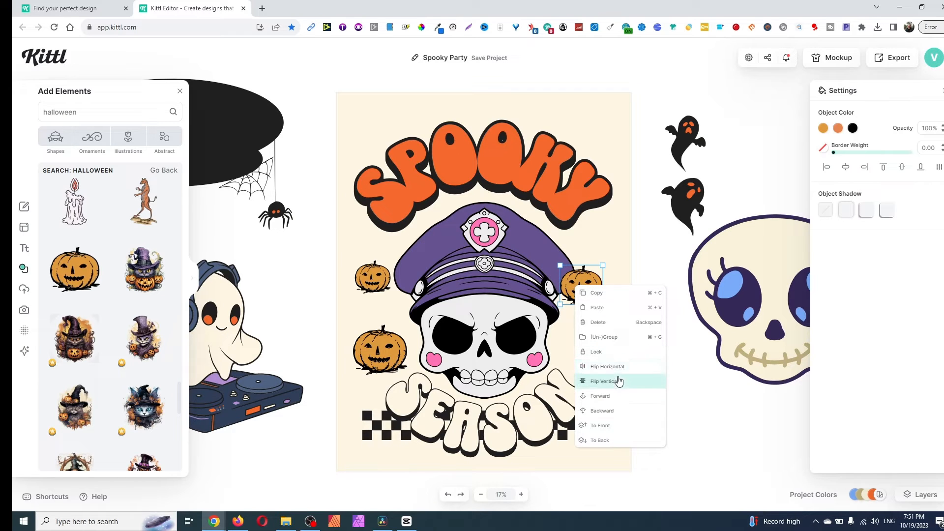
pyautogui.click(614, 366)
pyautogui.moveTo(584, 287); pyautogui.dragTo(587, 340)
pyautogui.click(697, 250)
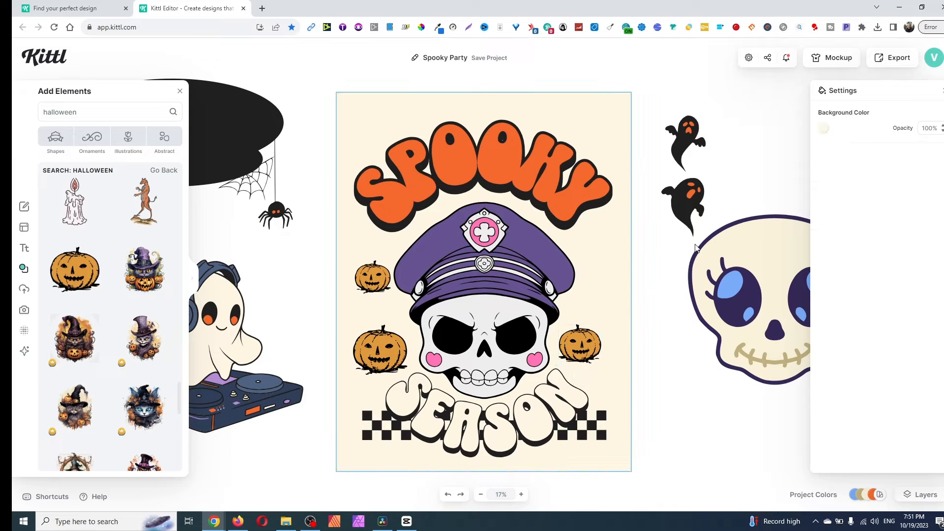
# - Bring one ghost back above the right pumpkin, shrink it and flip it horizontally
pyautogui.moveTo(695, 207); pyautogui.dragTo(597, 309)
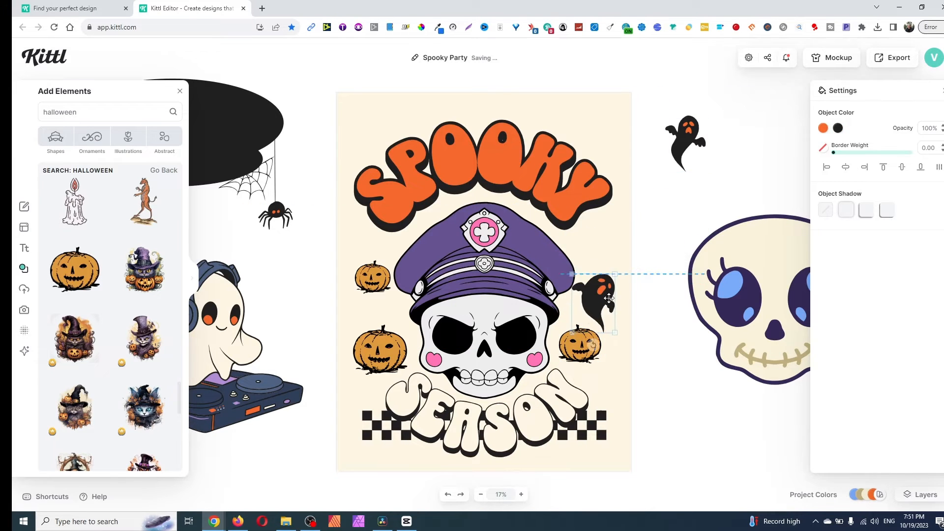
pyautogui.moveTo(617, 261); pyautogui.dragTo(608, 270)
pyautogui.rightClick(589, 290)
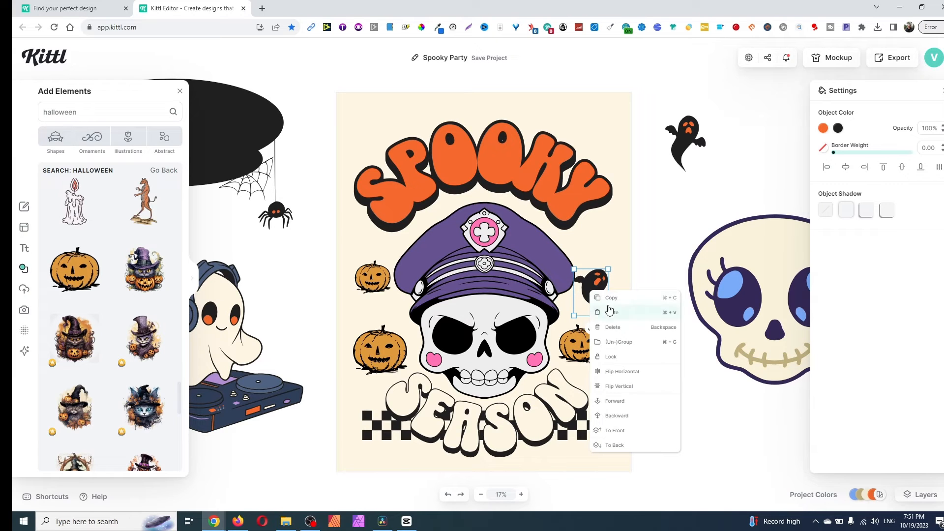
pyautogui.click(644, 372)
# - Ungroup the selected ghosts so that each can be moved on its own
pyautogui.click(576, 297)
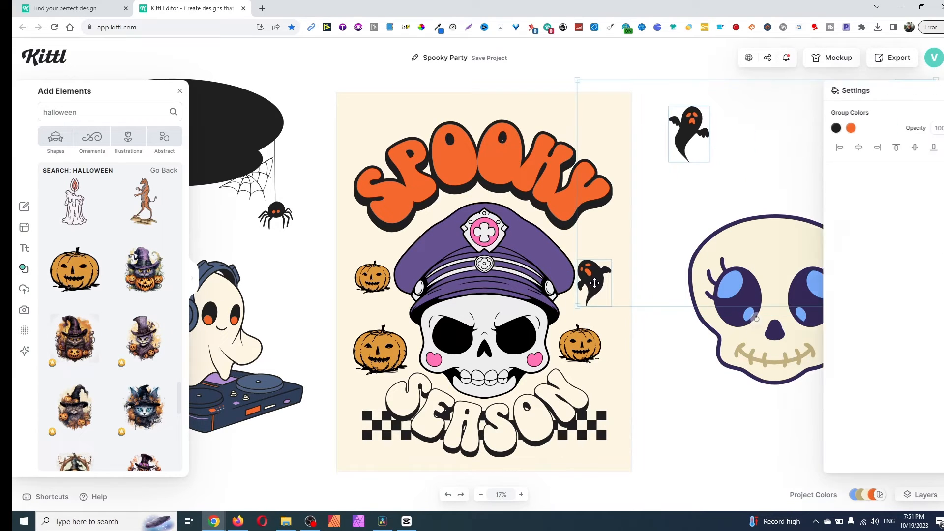
pyautogui.rightClick(668, 252)
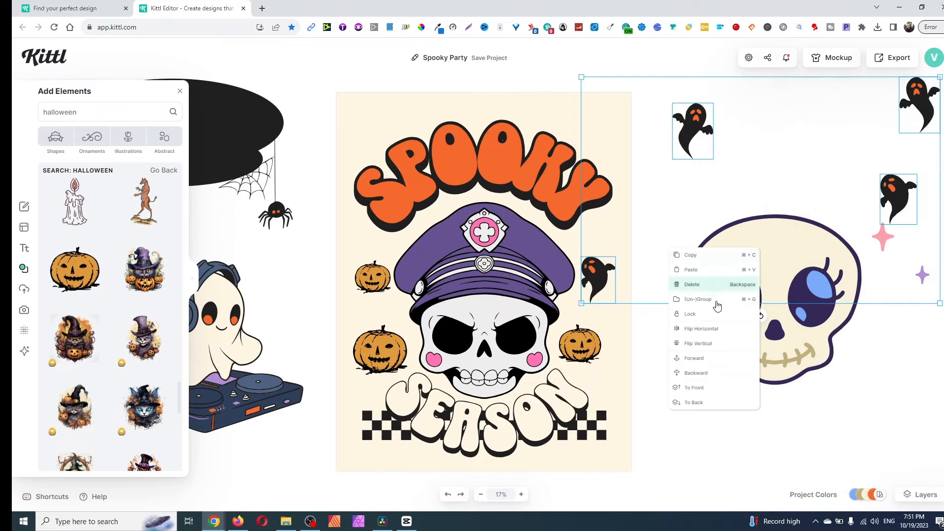
pyautogui.click(748, 298)
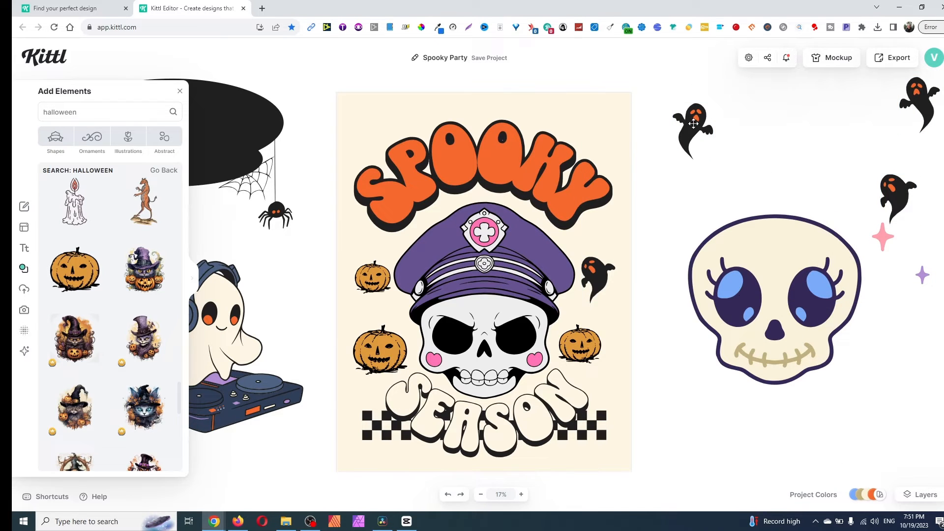
# - Replace the small left pumpkin with a shrunken version of the larger one and place a ghost below it beside the SEASON text
pyautogui.moveTo(693, 124); pyautogui.dragTo(244, 263)
pyautogui.moveTo(385, 291); pyautogui.dragTo(308, 291)
pyautogui.moveTo(382, 340); pyautogui.dragTo(379, 288)
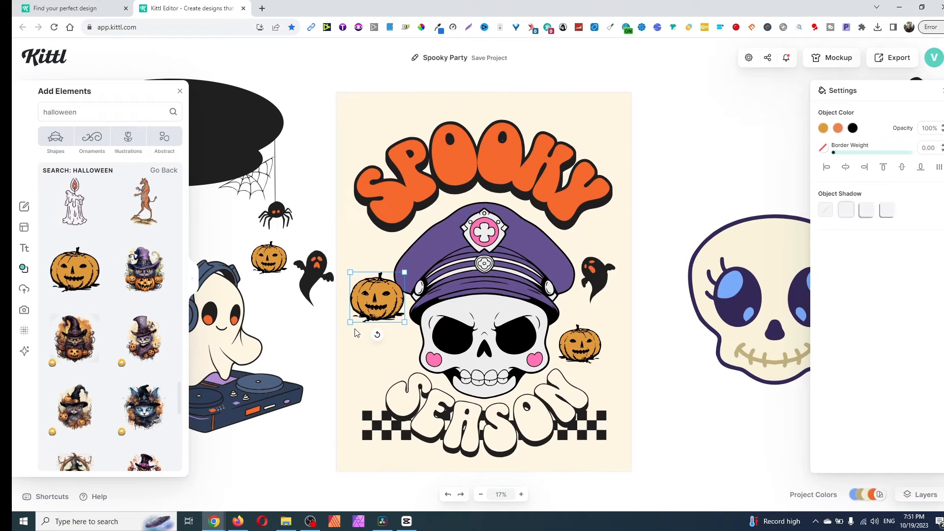
pyautogui.moveTo(349, 322); pyautogui.dragTo(366, 301)
pyautogui.moveTo(323, 271); pyautogui.dragTo(381, 360)
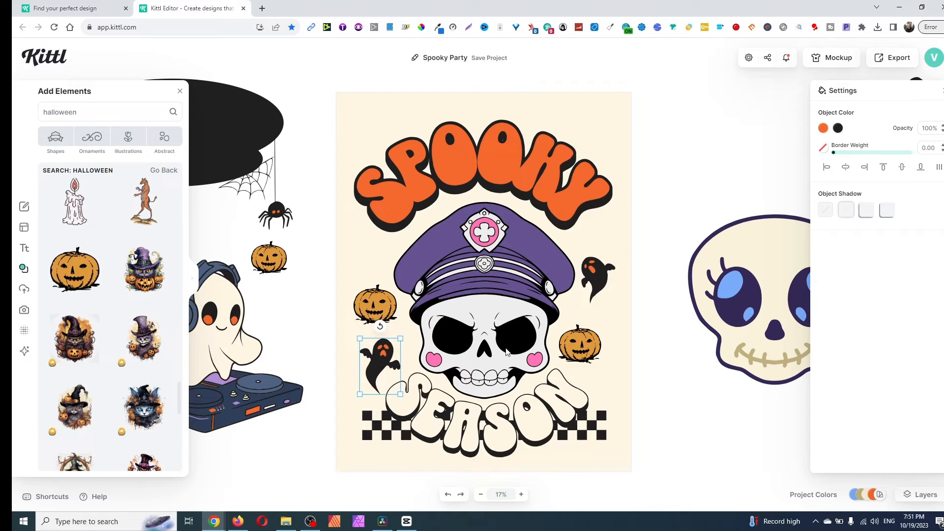
# - Centre the SPOOKY text, the SEASON text and the capped skull horizontally on the artboard
pyautogui.click(690, 298)
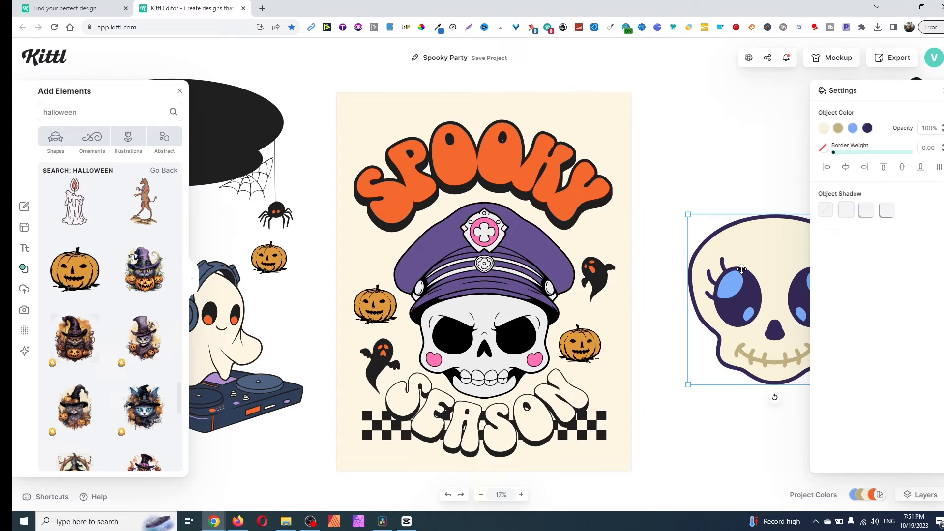
pyautogui.click(562, 167)
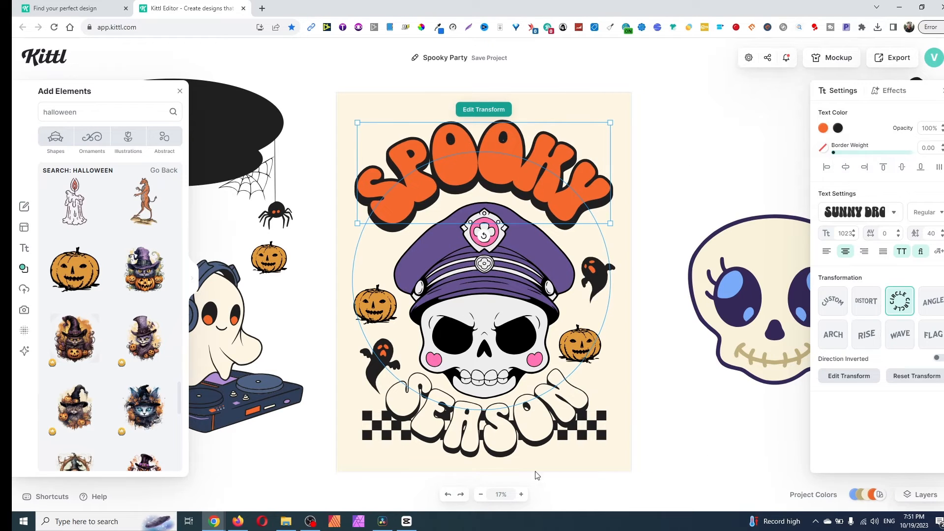
pyautogui.click(525, 445)
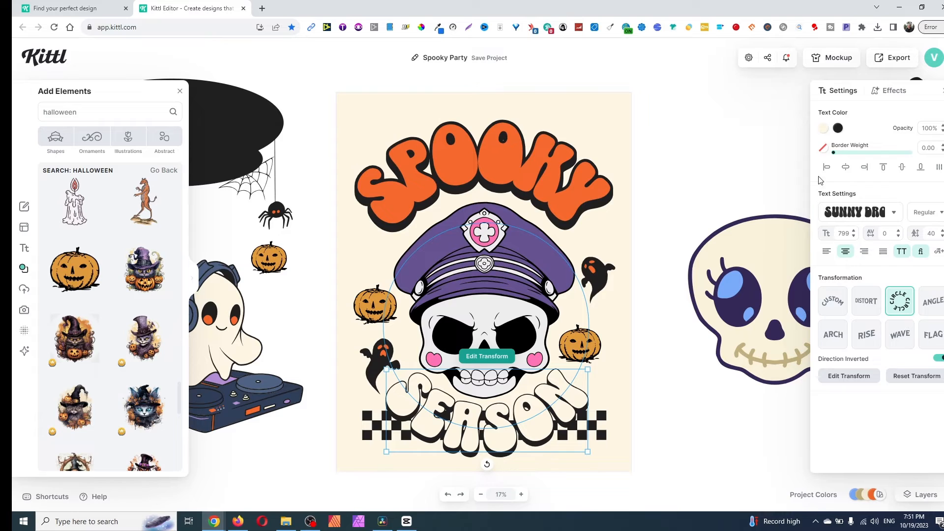
pyautogui.click(845, 168)
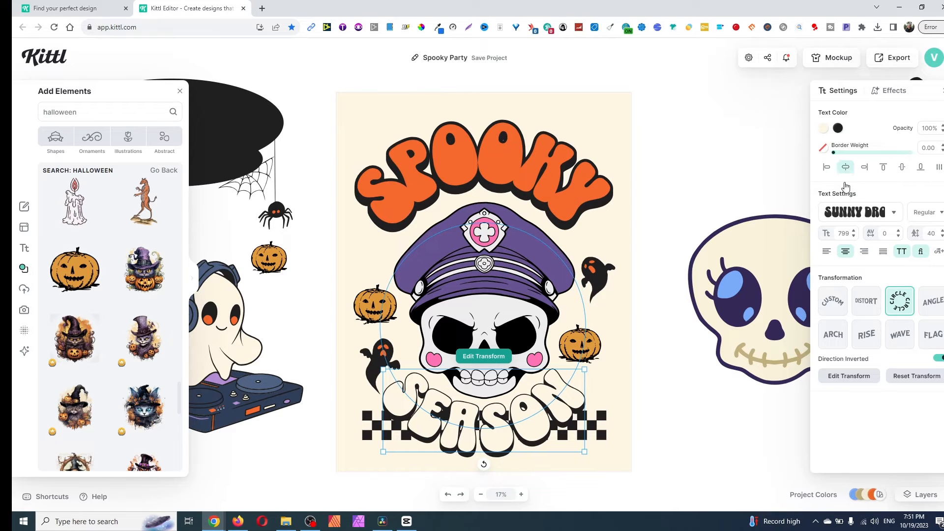
pyautogui.click(455, 278)
pyautogui.click(846, 167)
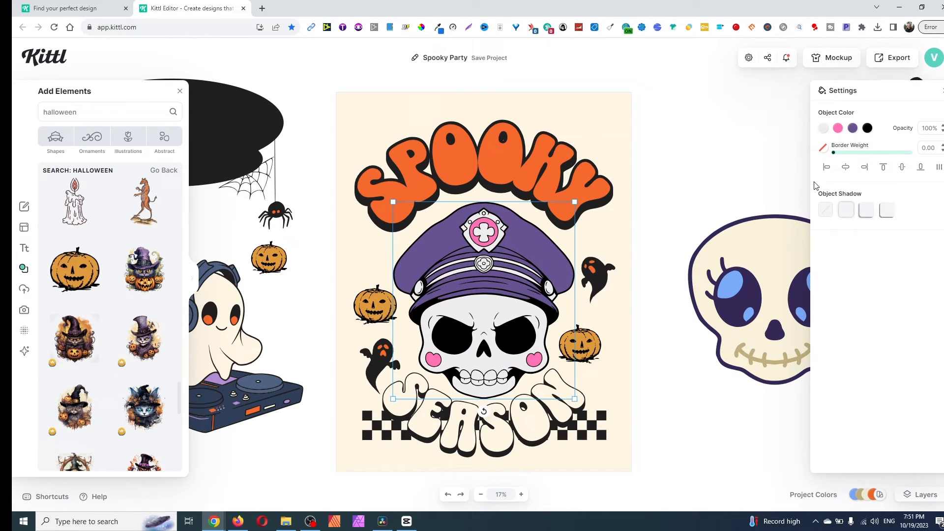
pyautogui.click(741, 169)
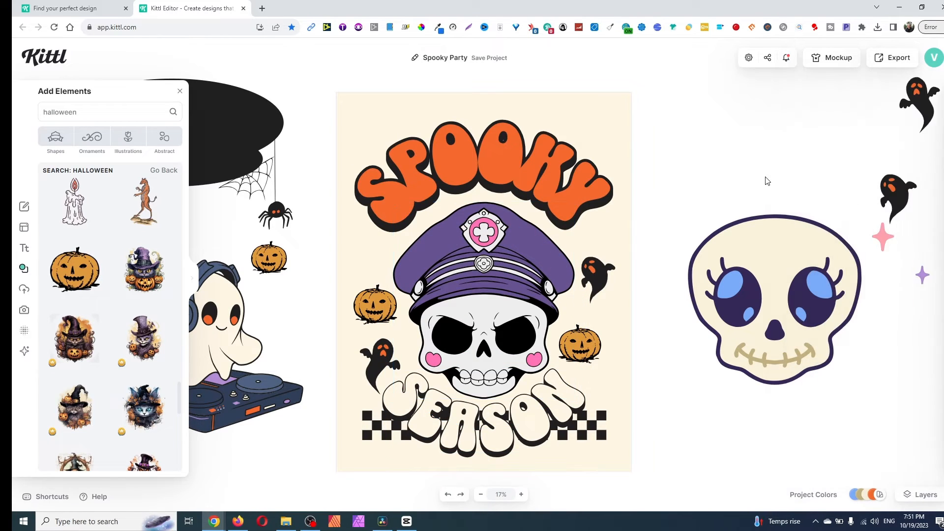
# - Open the design on a cream T-shirt mockup, enlarge the artwork and position it on the shirt's chest
pyautogui.click(839, 63)
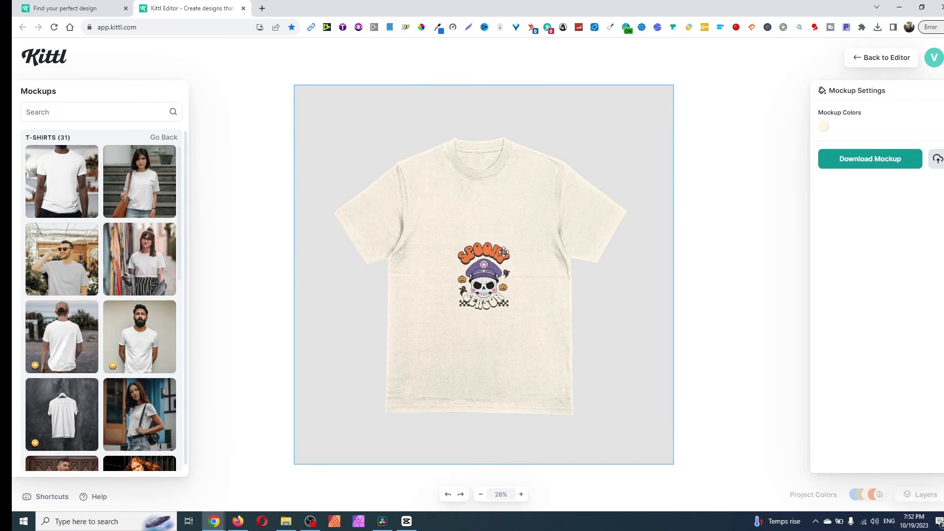
pyautogui.click(486, 273)
pyautogui.moveTo(514, 237); pyautogui.dragTo(582, 161)
pyautogui.moveTo(529, 252); pyautogui.dragTo(491, 294)
pyautogui.click(641, 343)
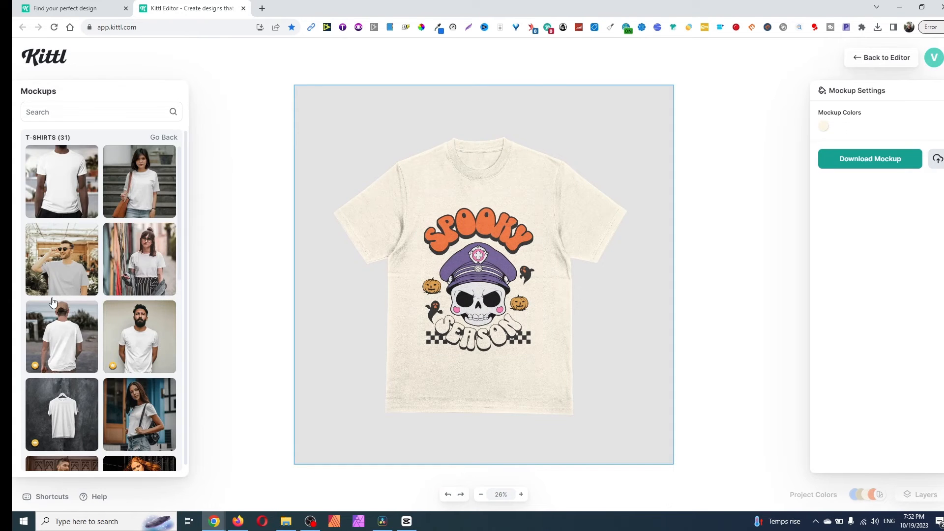
# - Show the design on the T-shirt mockup worn by the man by the plant shelves, enlarge the artwork and centre it on his chest
pyautogui.click(43, 170)
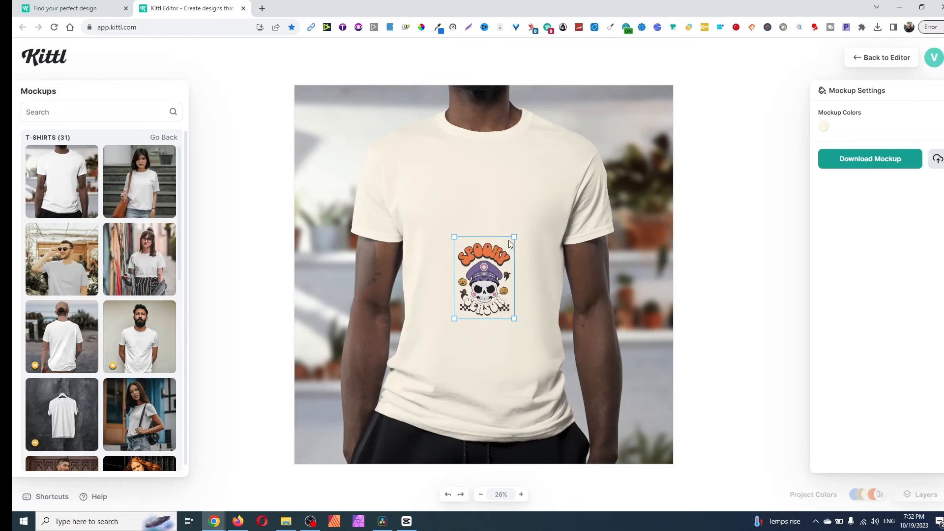
pyautogui.moveTo(513, 234); pyautogui.dragTo(571, 165)
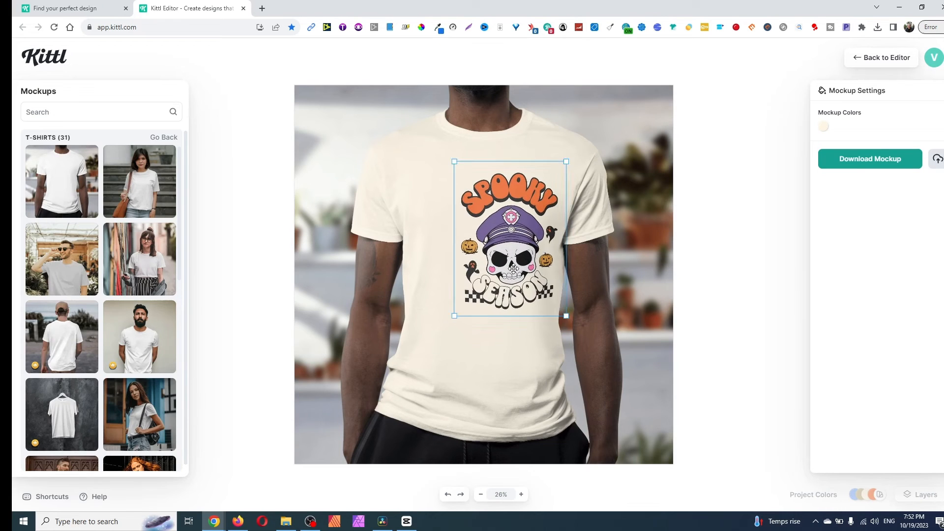
pyautogui.moveTo(539, 254); pyautogui.dragTo(509, 272)
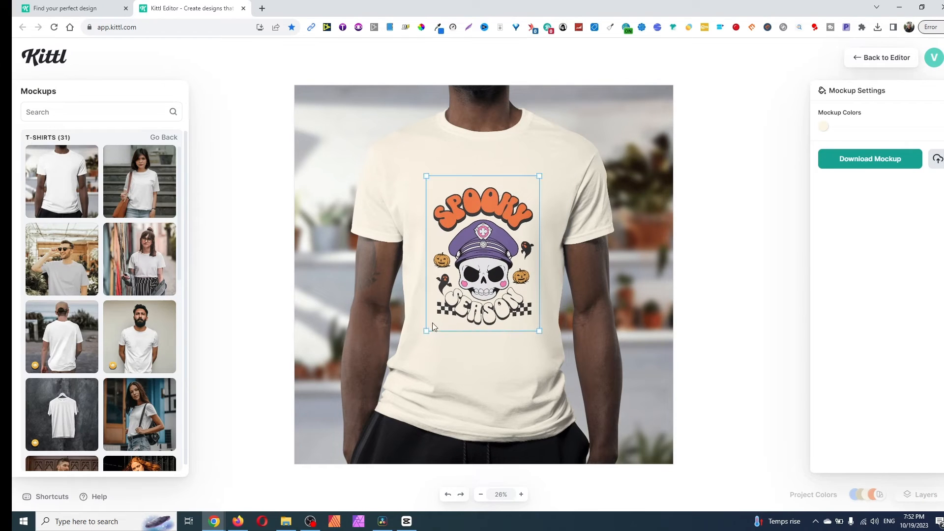
pyautogui.moveTo(428, 332); pyautogui.dragTo(438, 335)
pyautogui.moveTo(473, 300); pyautogui.dragTo(481, 281)
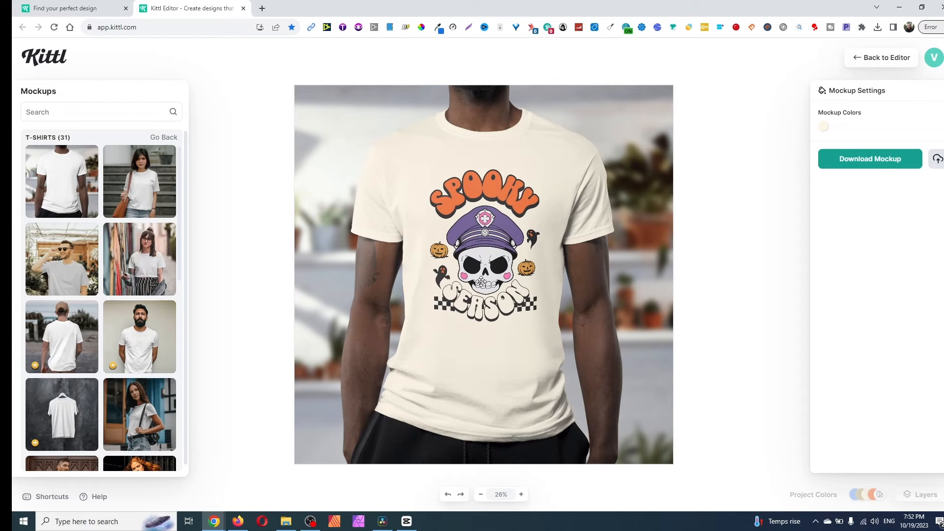
pyautogui.click(626, 307)
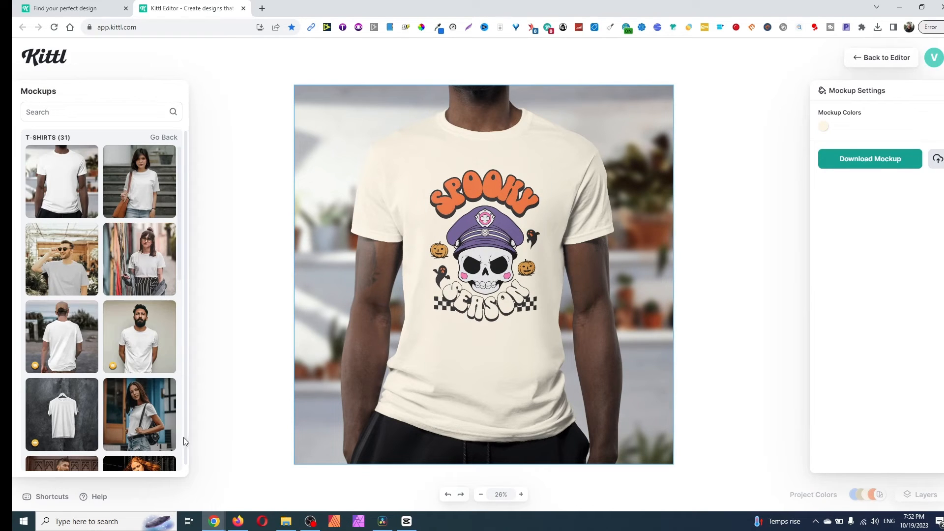
# - Switch to the hoodie mockup on the dark background, enlarge the artwork and position it on the chest above the front pocket
pyautogui.scroll(-3, 140, 314)
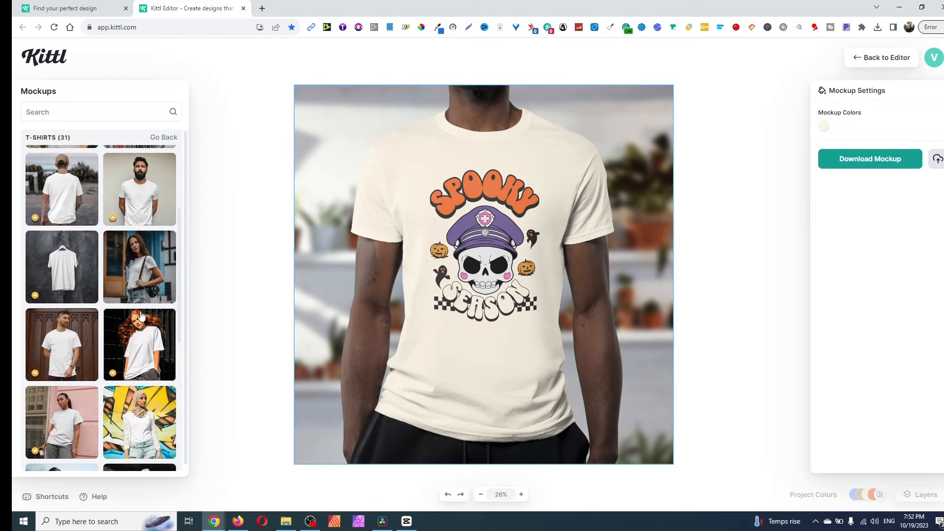
pyautogui.scroll(3, 140, 315)
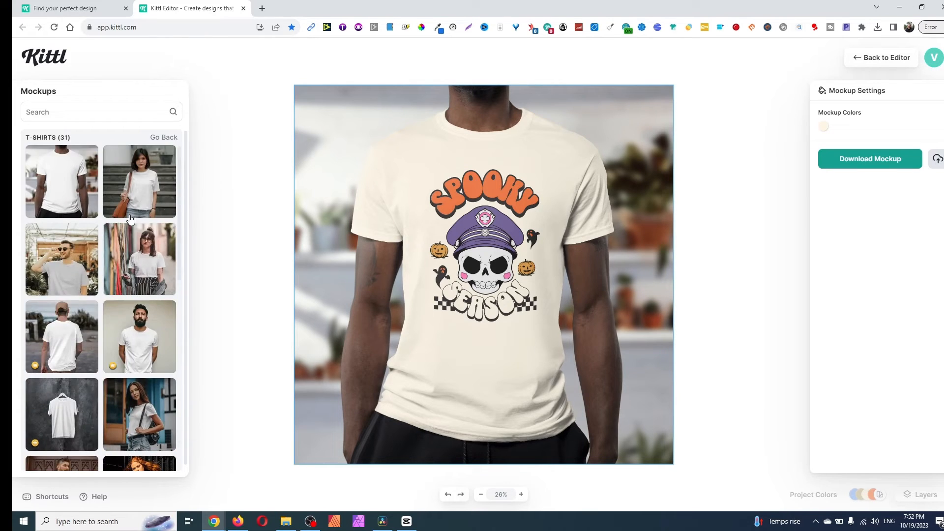
pyautogui.click(160, 139)
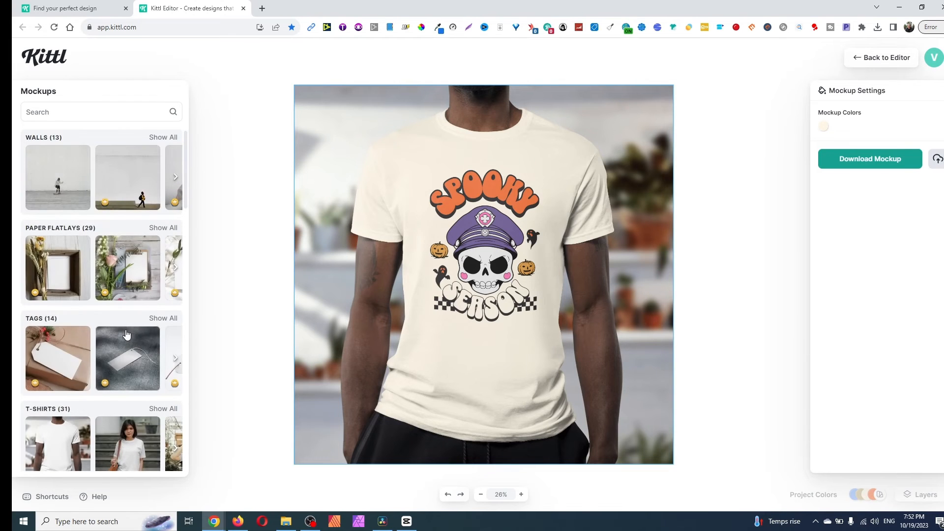
pyautogui.scroll(-12, 127, 334)
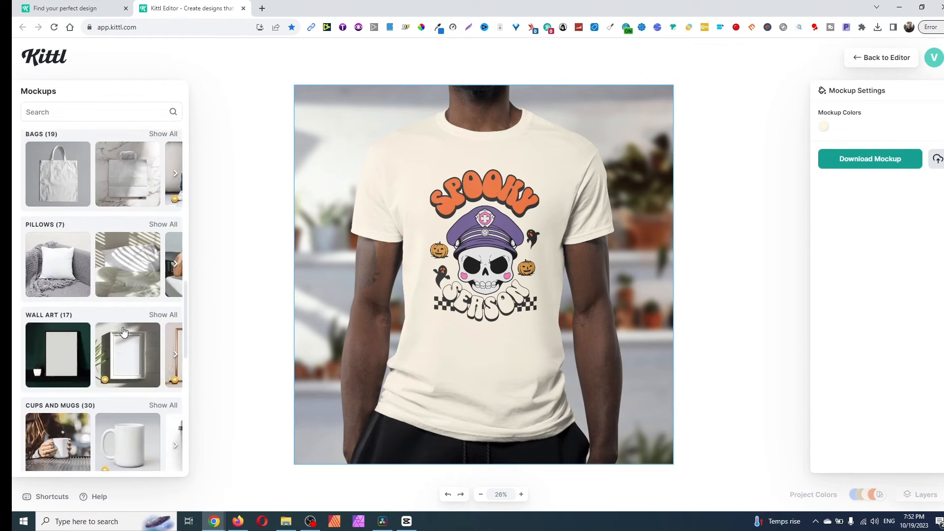
pyautogui.scroll(8, 147, 290)
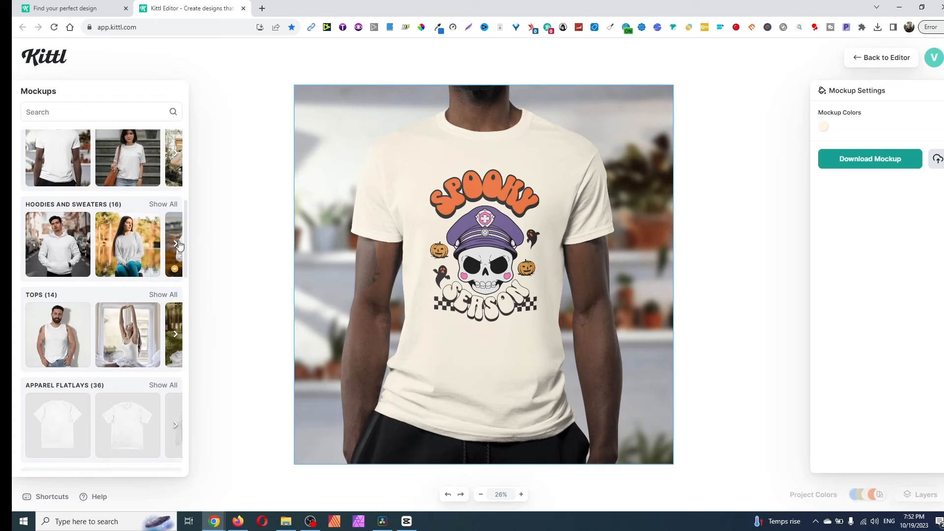
pyautogui.click(178, 245)
pyautogui.click(176, 244)
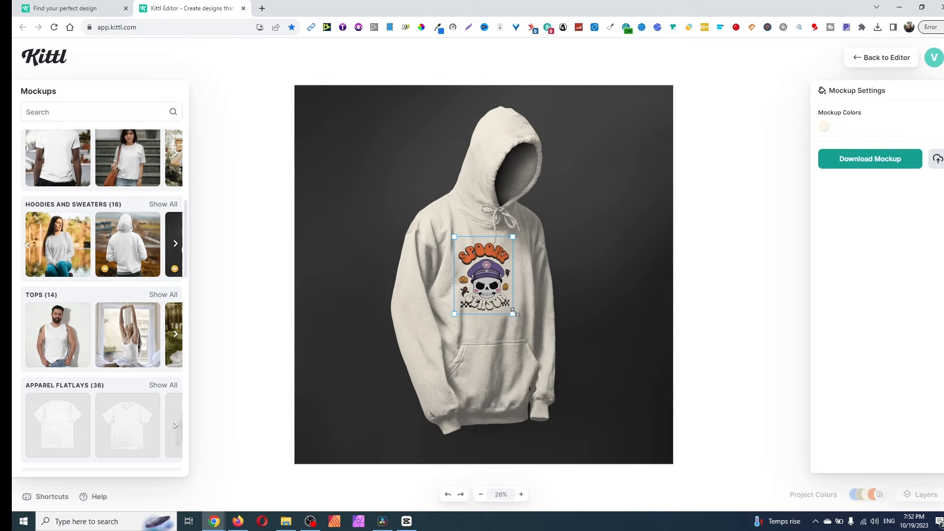
pyautogui.moveTo(512, 314); pyautogui.dragTo(522, 272)
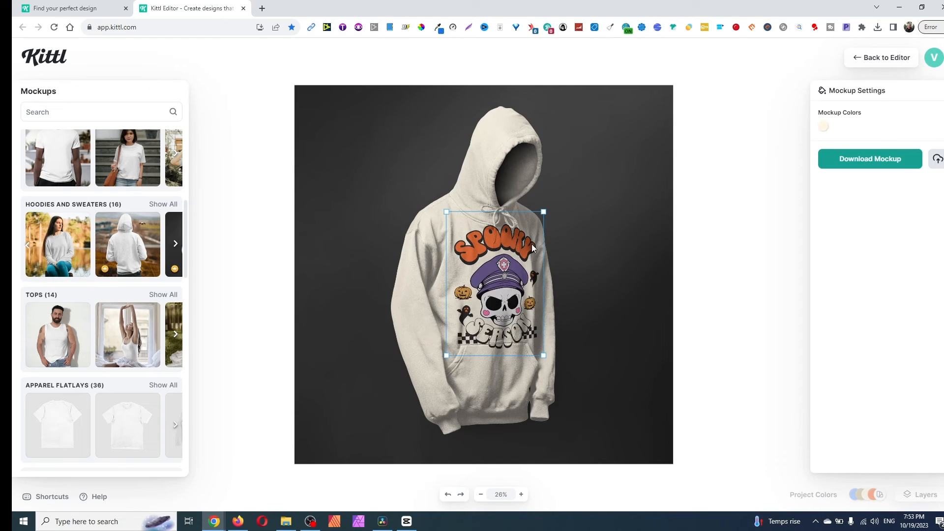
pyautogui.moveTo(543, 211); pyautogui.dragTo(522, 237)
pyautogui.moveTo(504, 295); pyautogui.dragTo(511, 294)
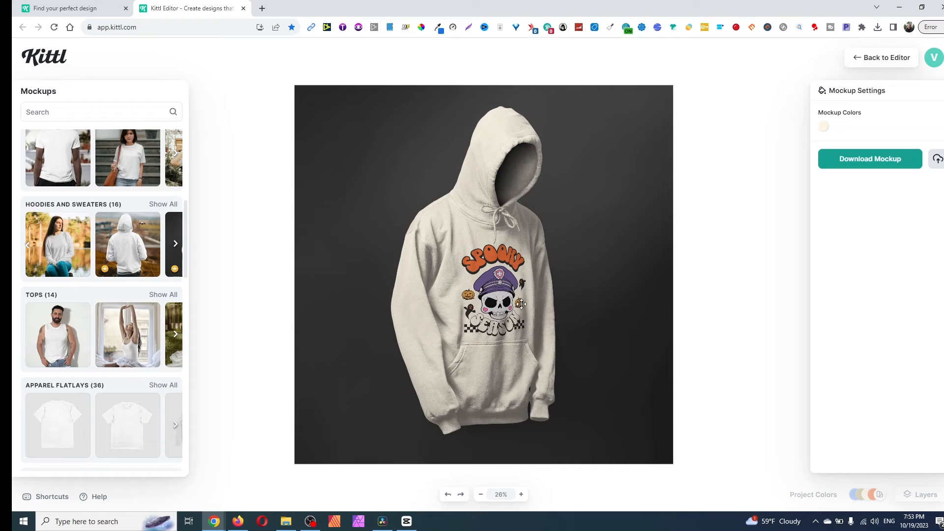
# - Try the smoky street sweatshirt mockup, then apply the design to the long-sleeve mockup on the light background, enlarged and centred on the man's chest
pyautogui.click(176, 243)
pyautogui.click(176, 244)
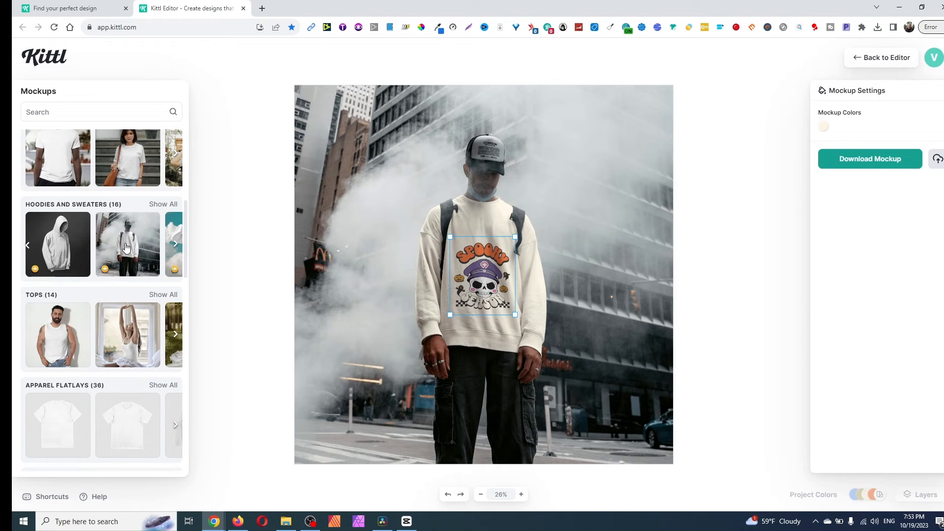
pyautogui.click(163, 207)
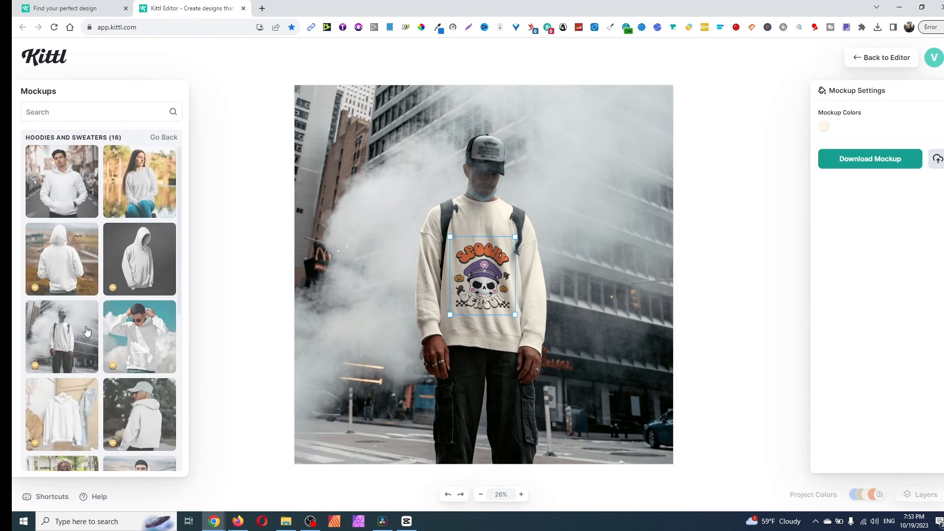
pyautogui.scroll(-3, 98, 344)
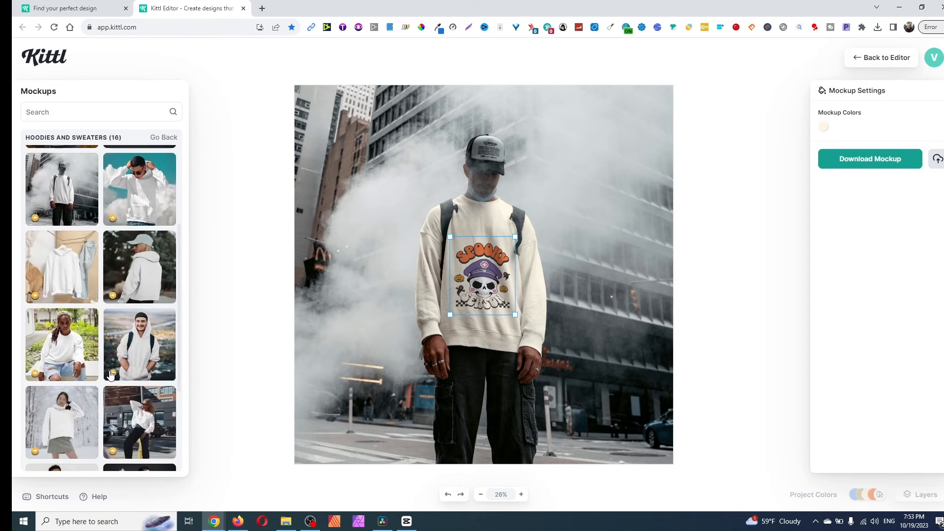
pyautogui.scroll(-2, 110, 374)
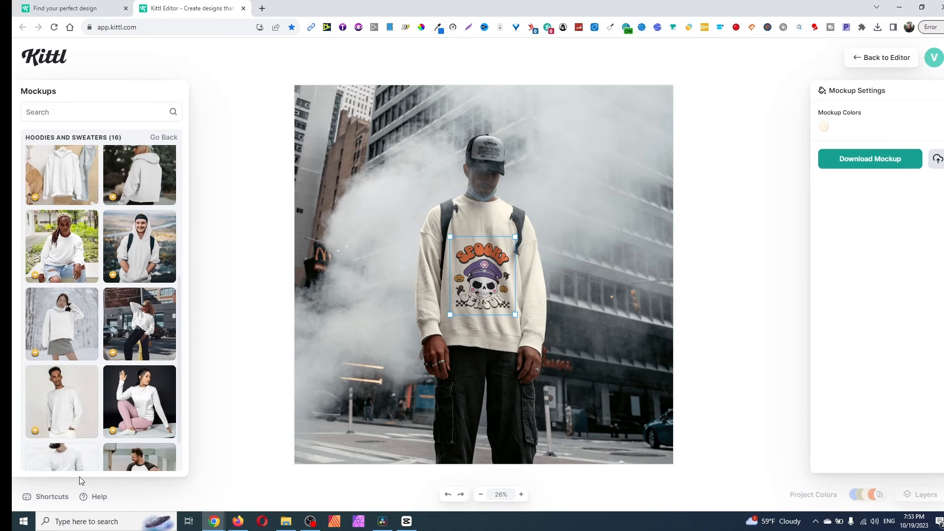
pyautogui.click(58, 415)
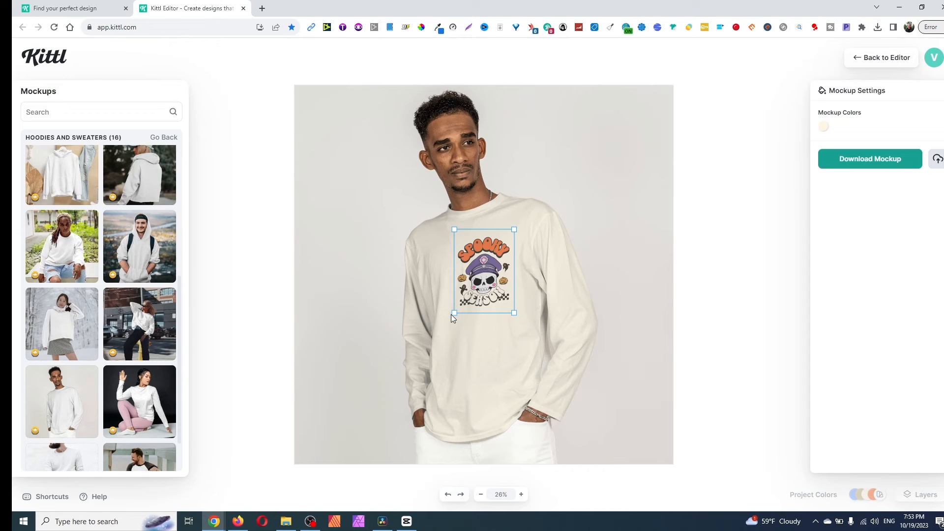
pyautogui.moveTo(454, 312); pyautogui.dragTo(415, 360)
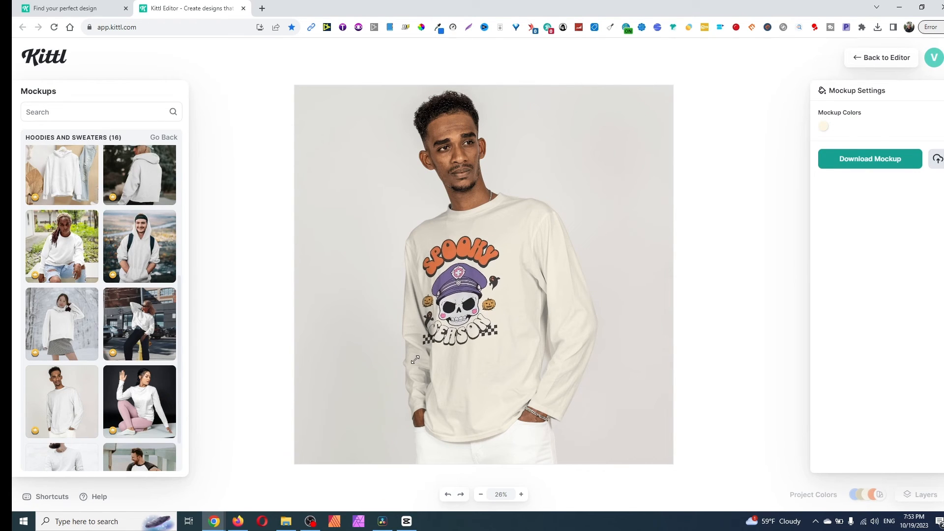
pyautogui.moveTo(450, 293)
pyautogui.mouseDown()
pyautogui.moveTo(462, 313)
pyautogui.moveTo(467, 301)
pyautogui.mouseUp()
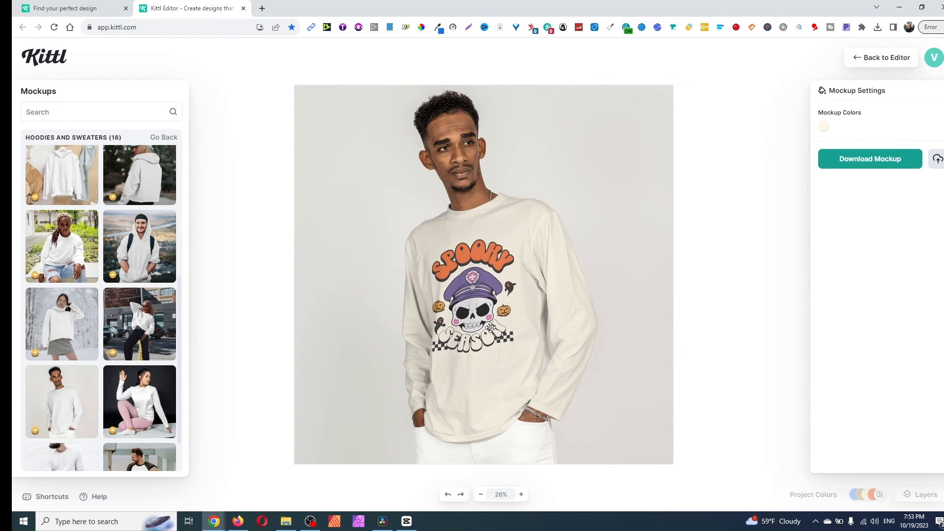
pyautogui.moveTo(492, 326); pyautogui.dragTo(495, 330)
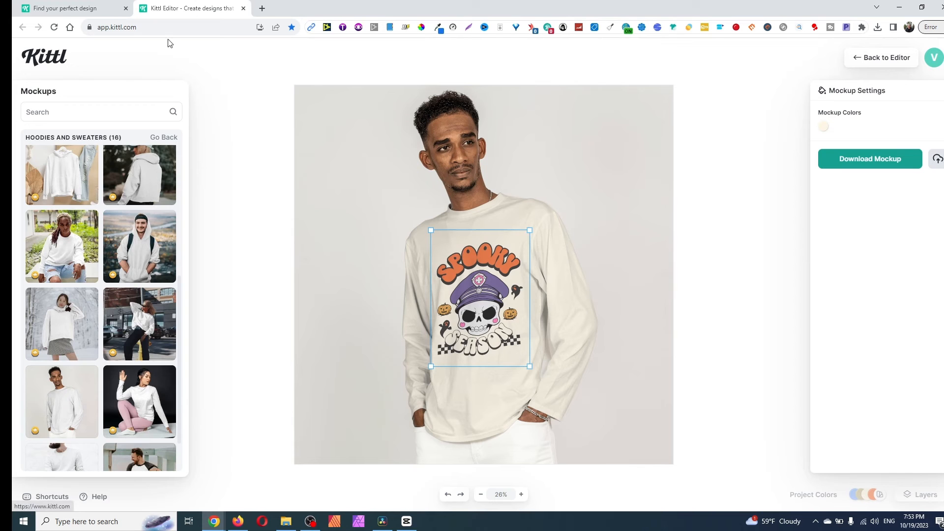
pyautogui.click(83, 11)
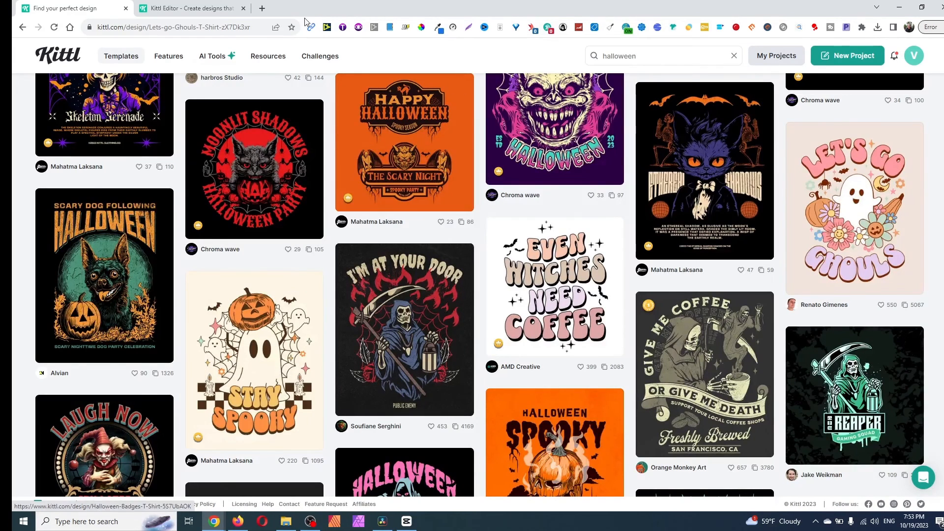
pyautogui.moveTo(270, 58)
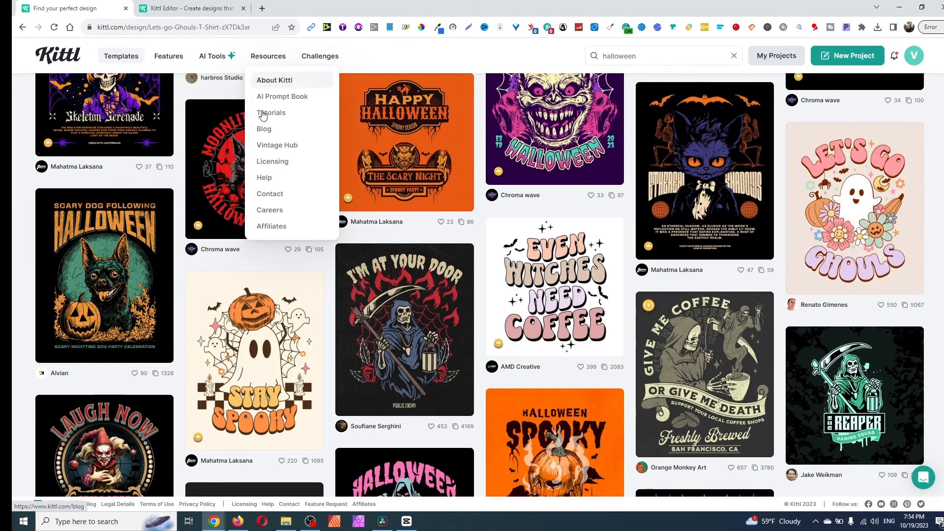
pyautogui.scroll(2, 485, 249)
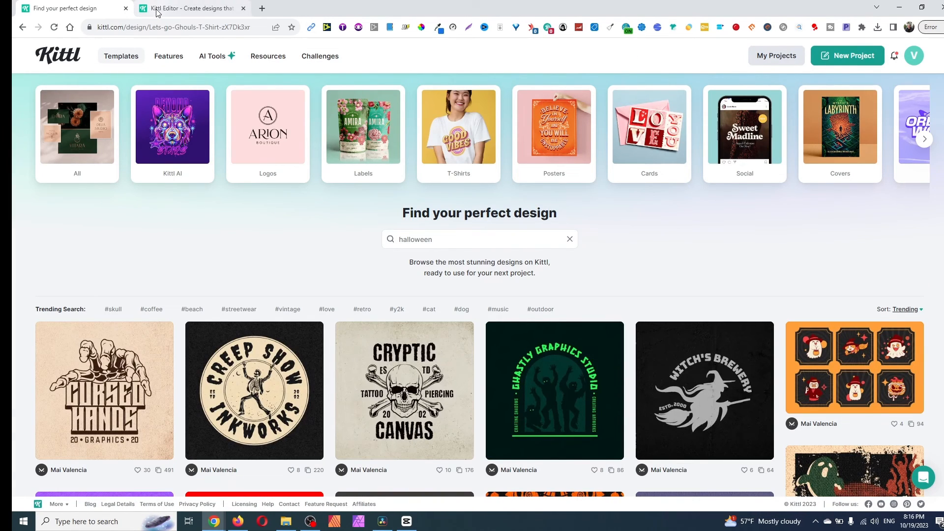
pyautogui.click(194, 8)
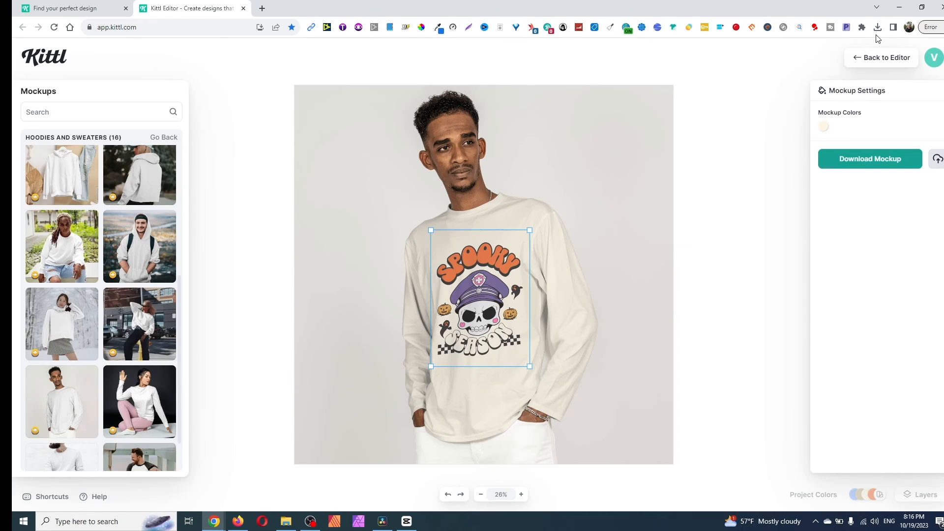
# - Return from the mockup view to the editor and open the design's download options
pyautogui.click(858, 63)
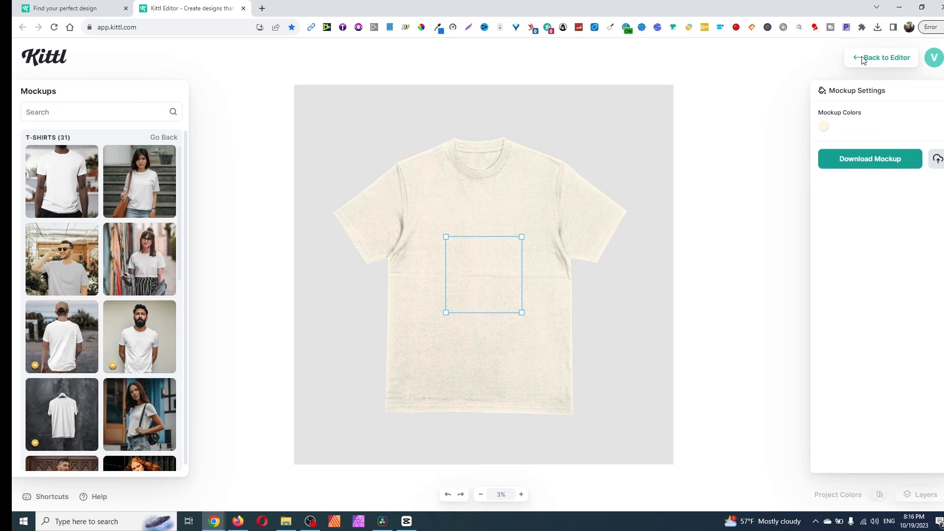
pyautogui.click(860, 59)
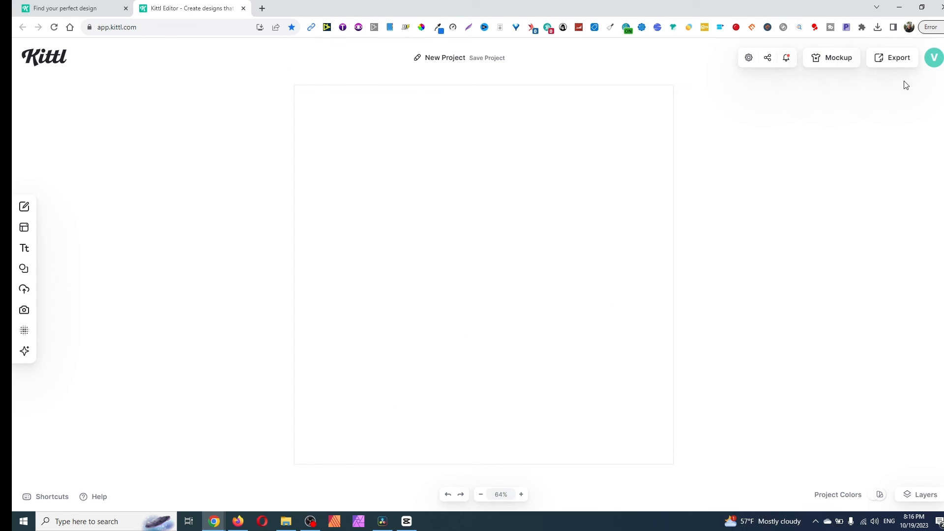
pyautogui.click(892, 63)
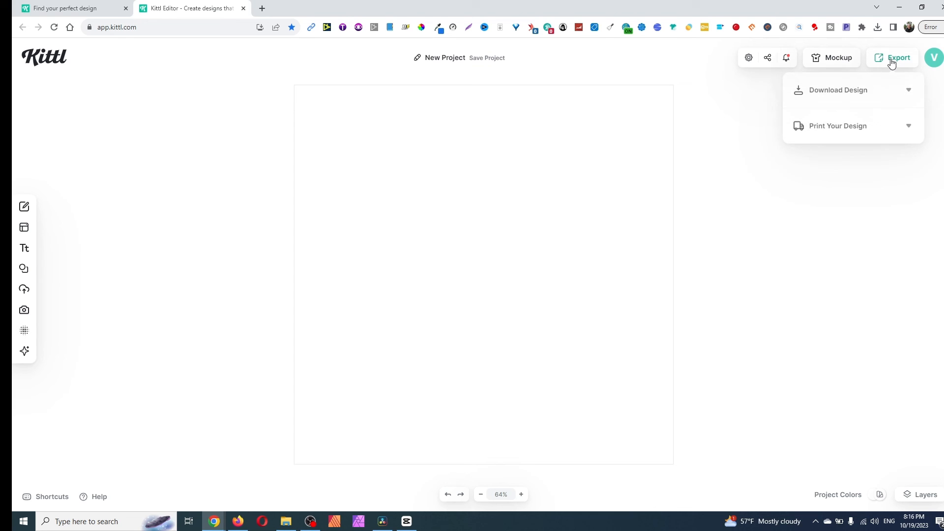
pyautogui.click(856, 94)
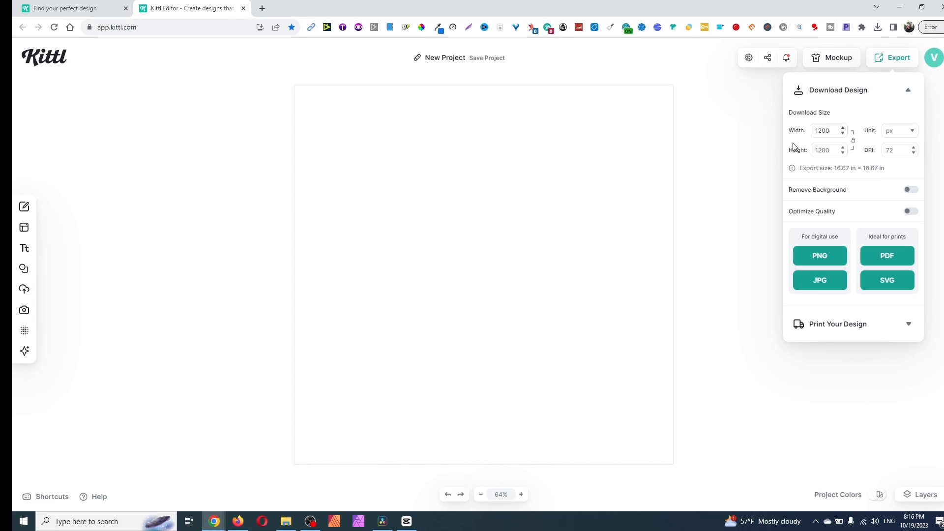
# - Set the download to 300 DPI, enable background removal and quality optimization, and export the design as a PNG
pyautogui.doubleClick(894, 150)
pyautogui.write('300')
pyautogui.click(916, 192)
pyautogui.click(910, 212)
pyautogui.click(821, 258)
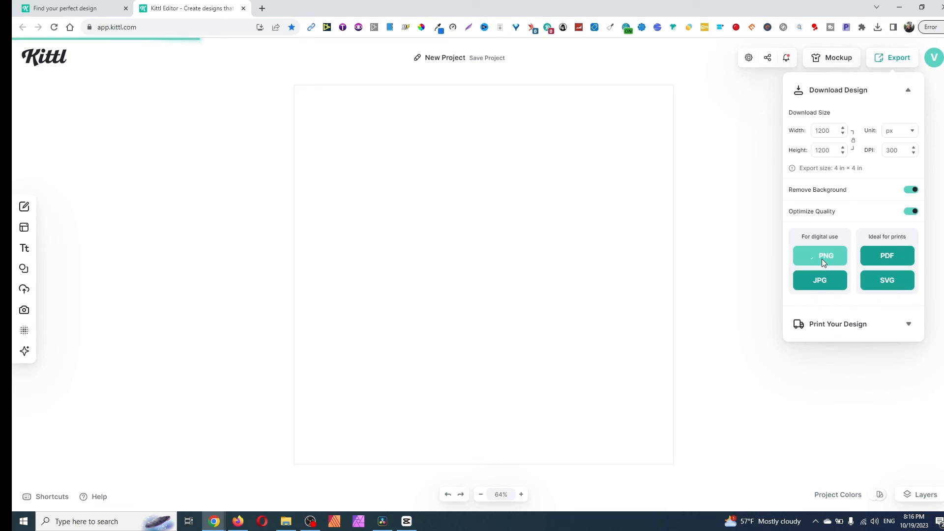